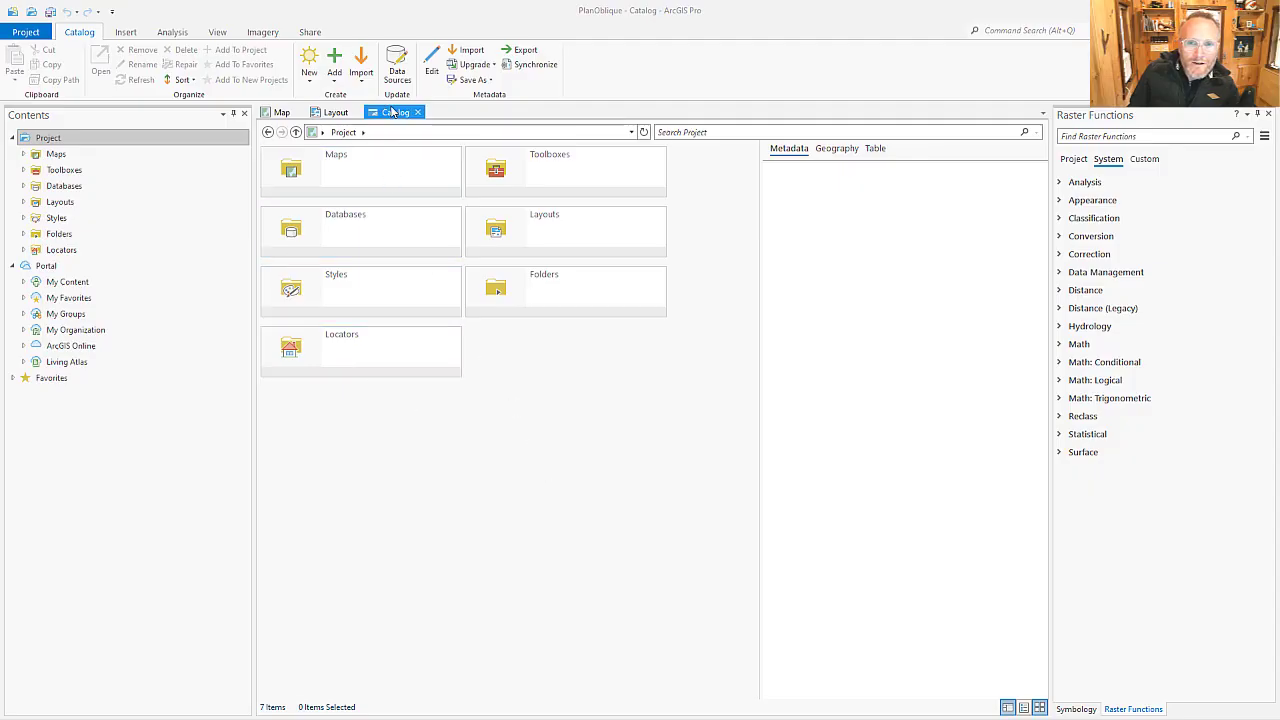
Step: In the Catalog view, open Toolboxes and then Terrain Mapping.tbx to list its 14 script tools
click(395, 113)
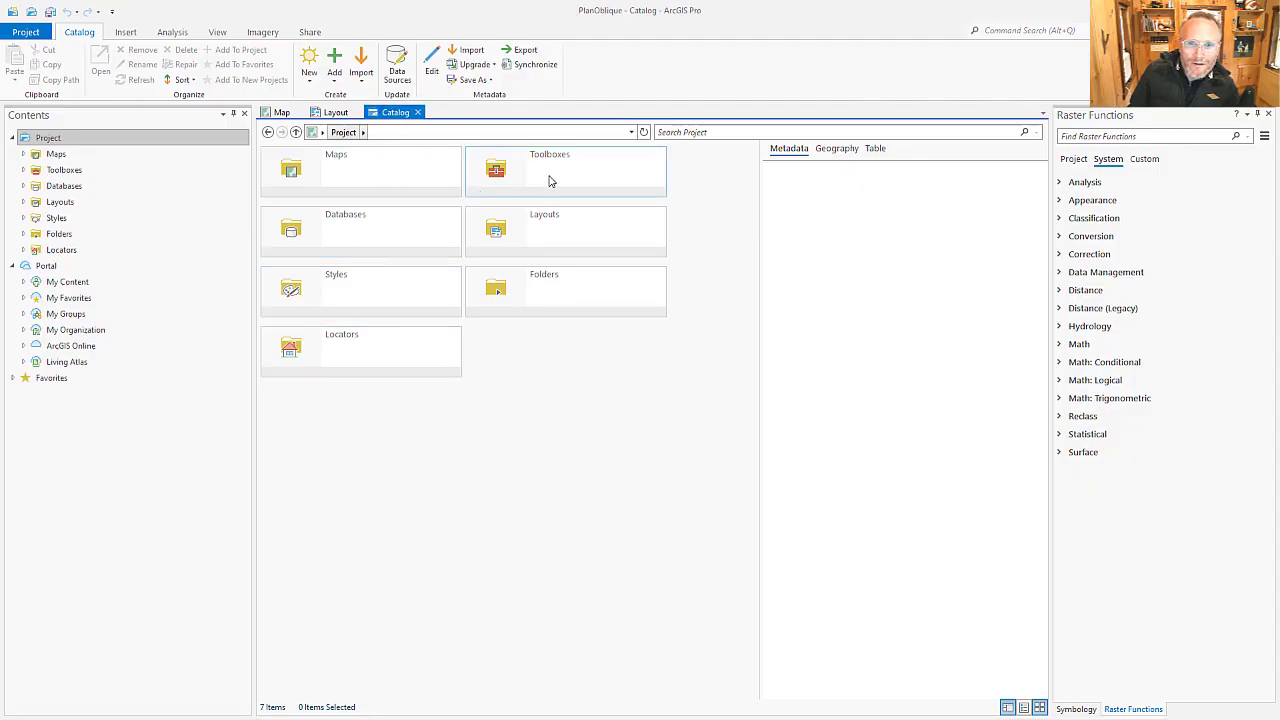
click(591, 181)
double_click(567, 174)
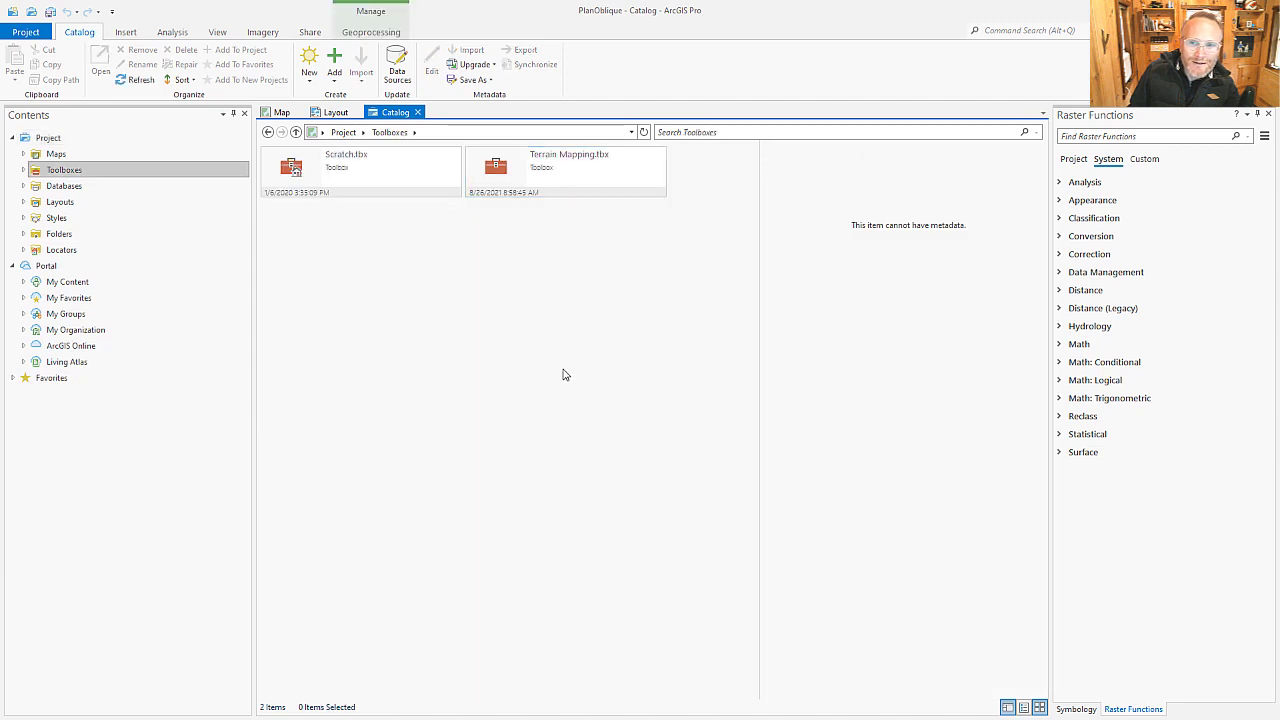
click(561, 175)
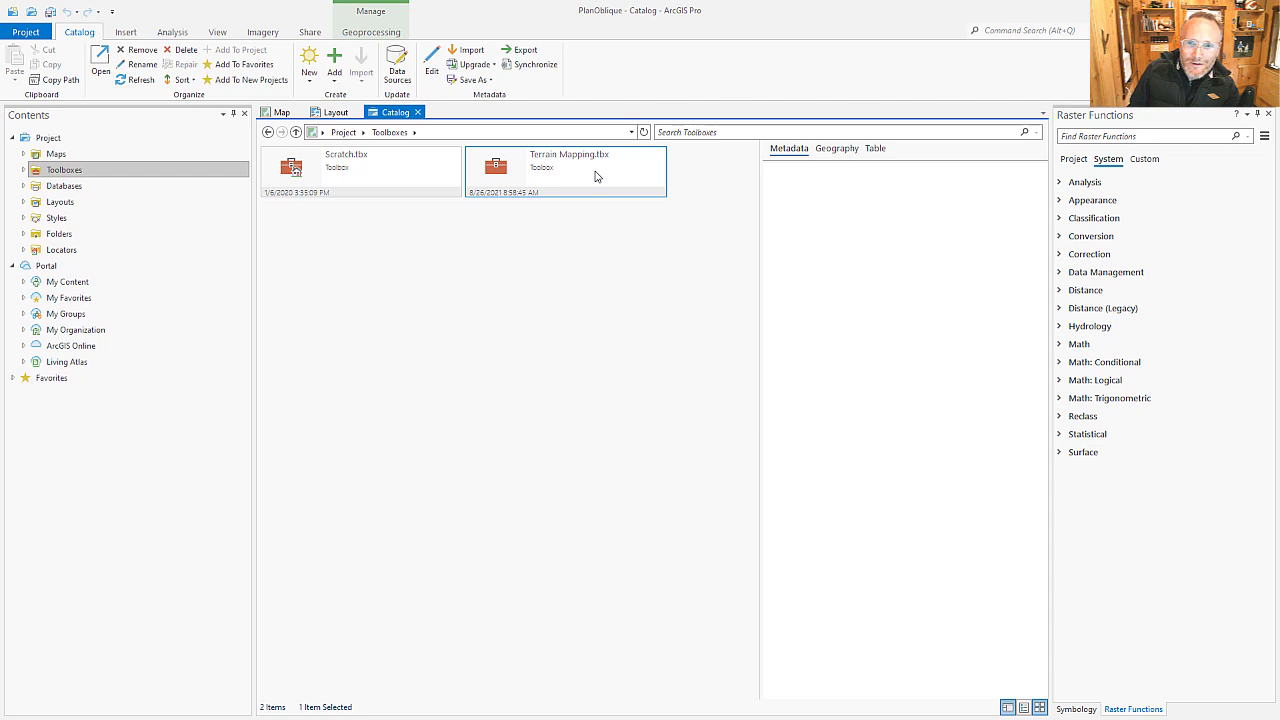
right_click(548, 262)
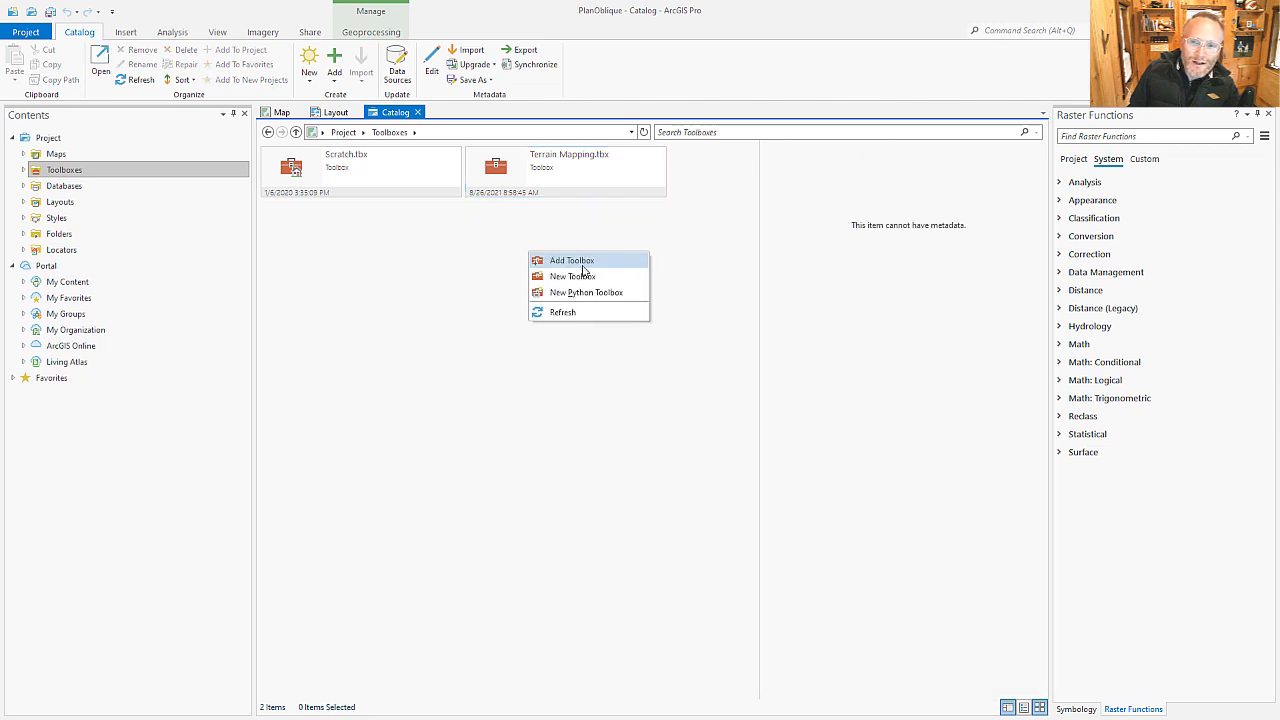
click(561, 179)
double_click(561, 179)
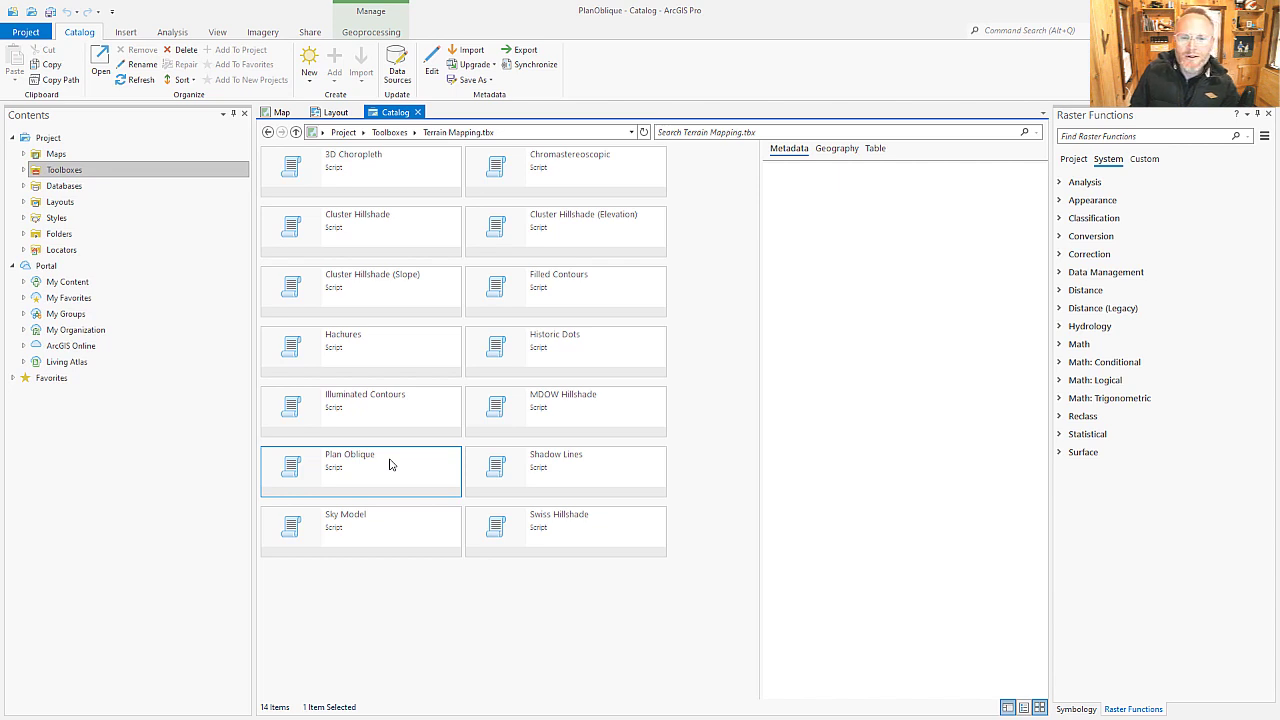
Step: Open the Plan Oblique tool beside the map, with the RiftValley DEM layer selected
double_click(405, 474)
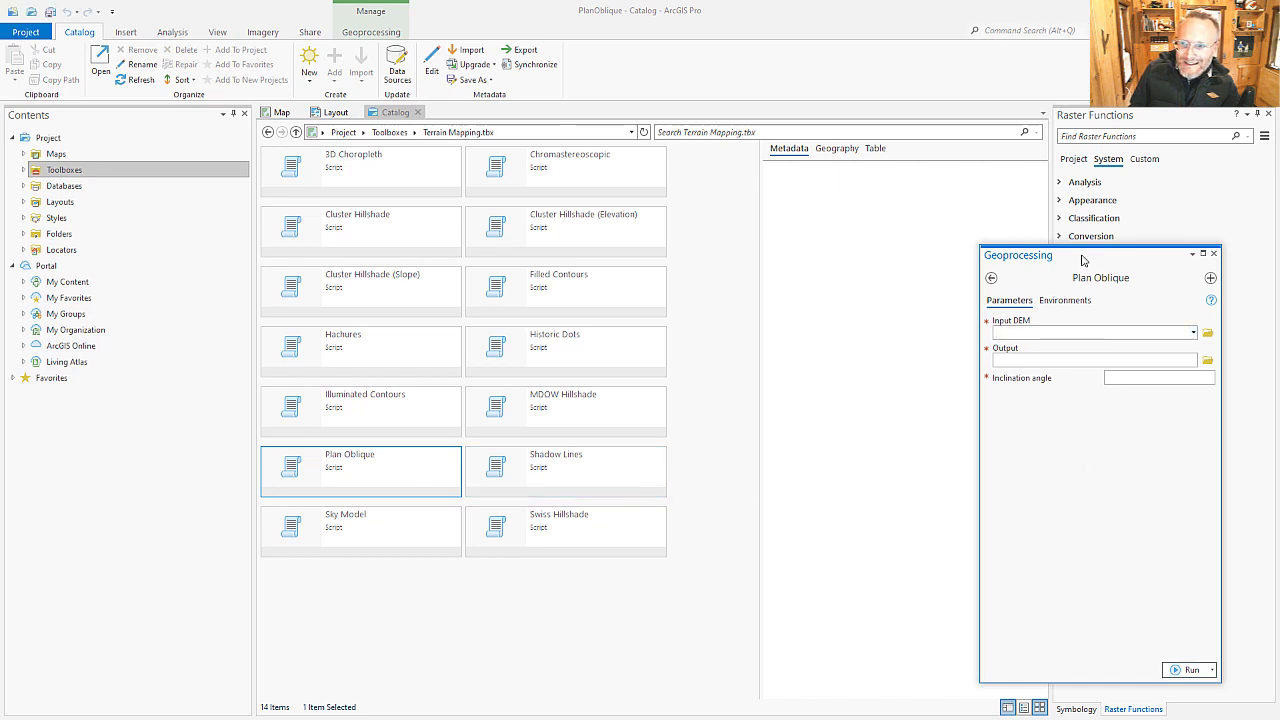
drag(1081, 260, 1064, 229)
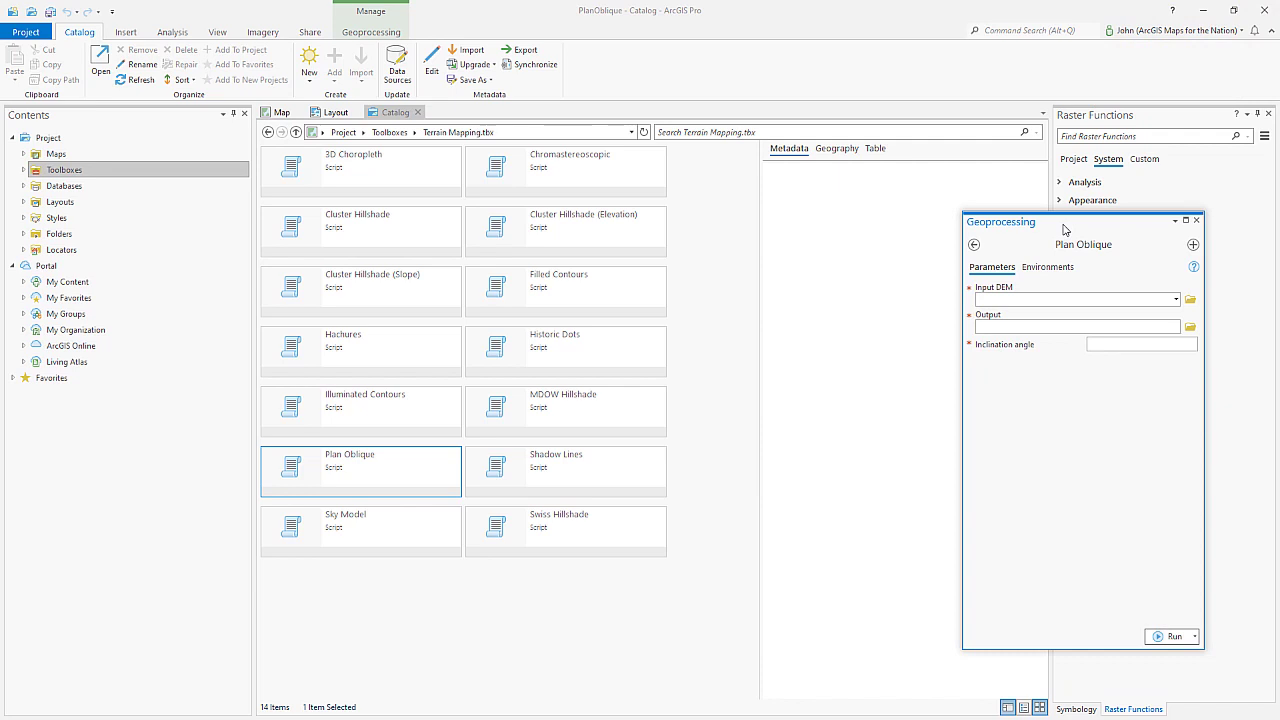
click(279, 113)
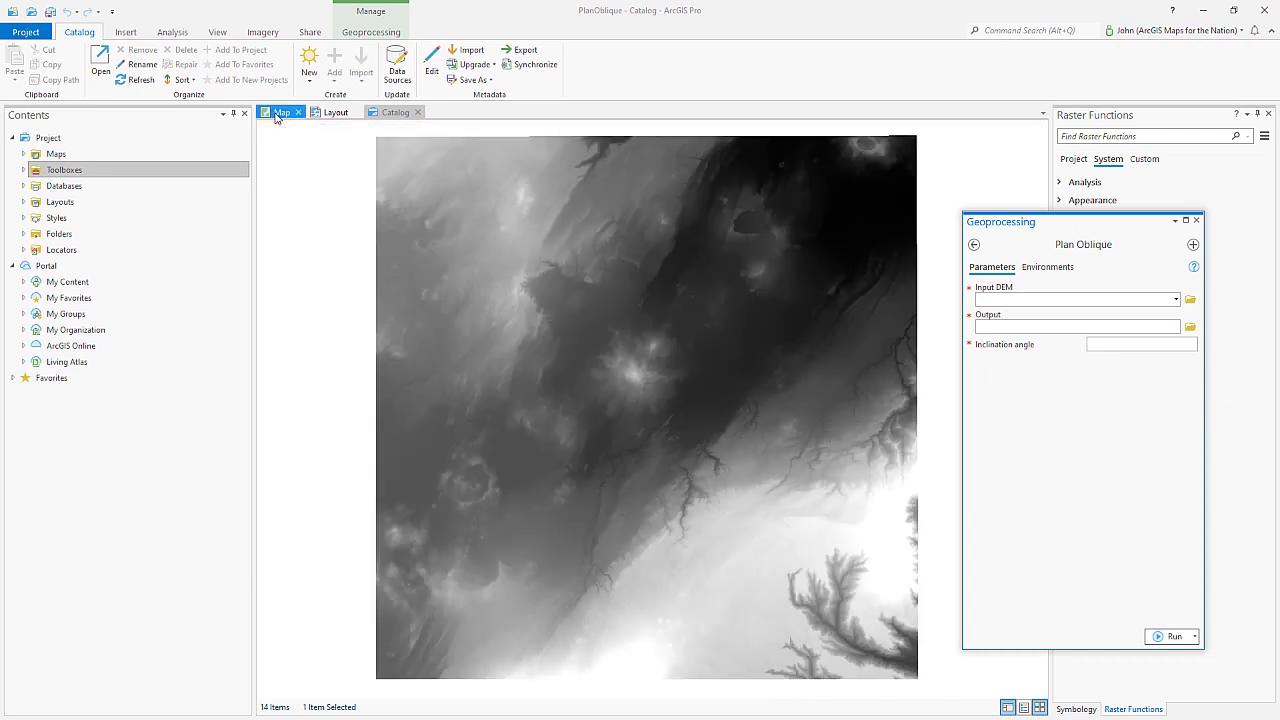
click(38, 385)
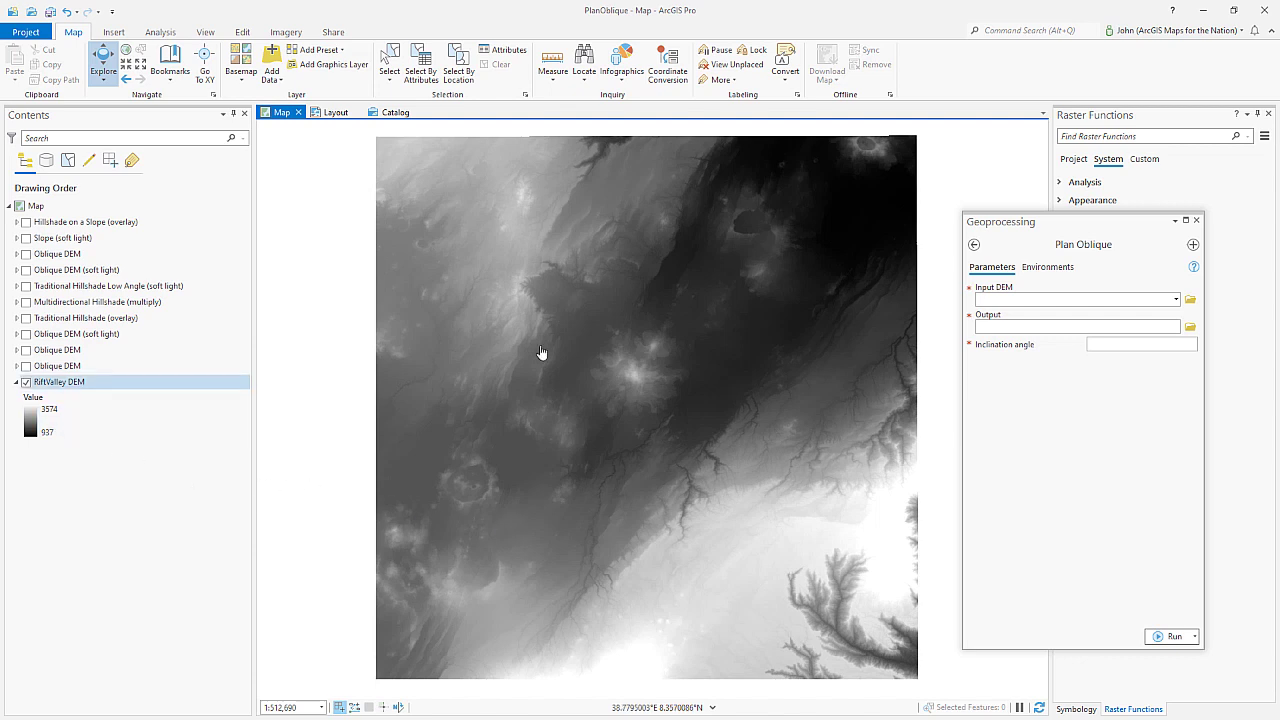
Step: Set Plan Oblique's Input DEM to RiftValley DEM and its Inclination angle to 25
click(1170, 300)
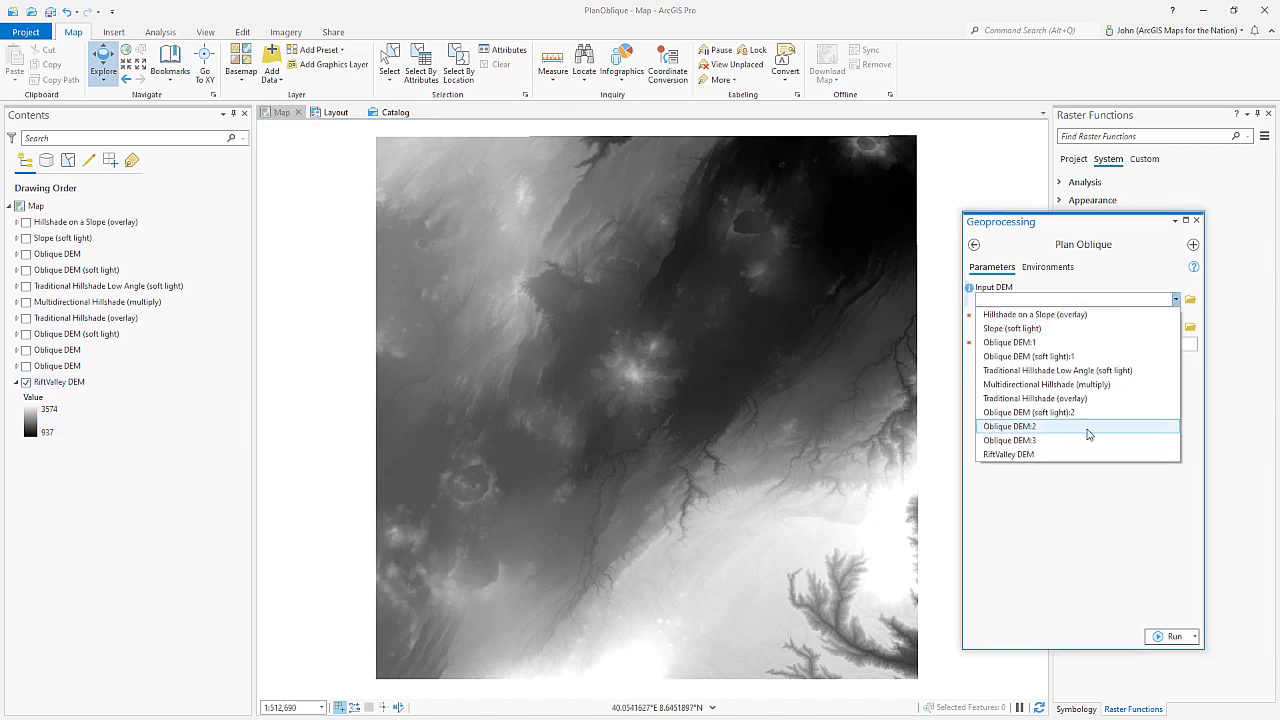
click(1077, 454)
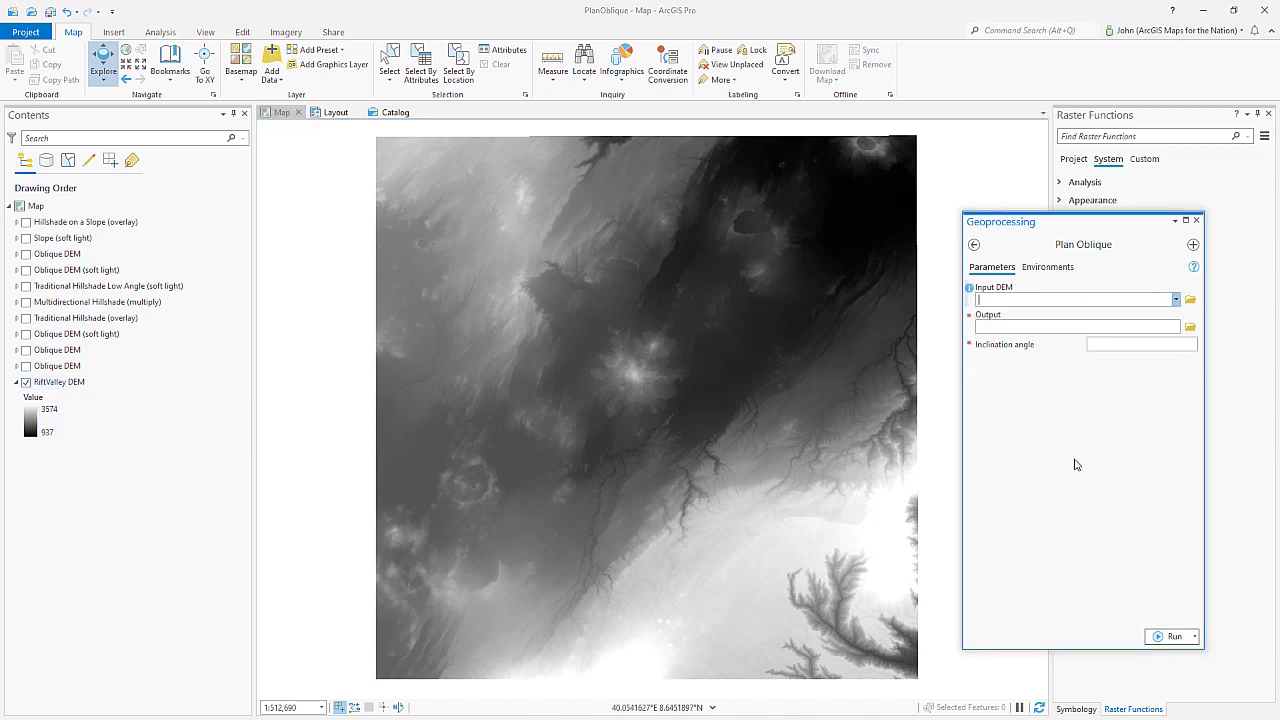
click(1115, 344)
click(1179, 345)
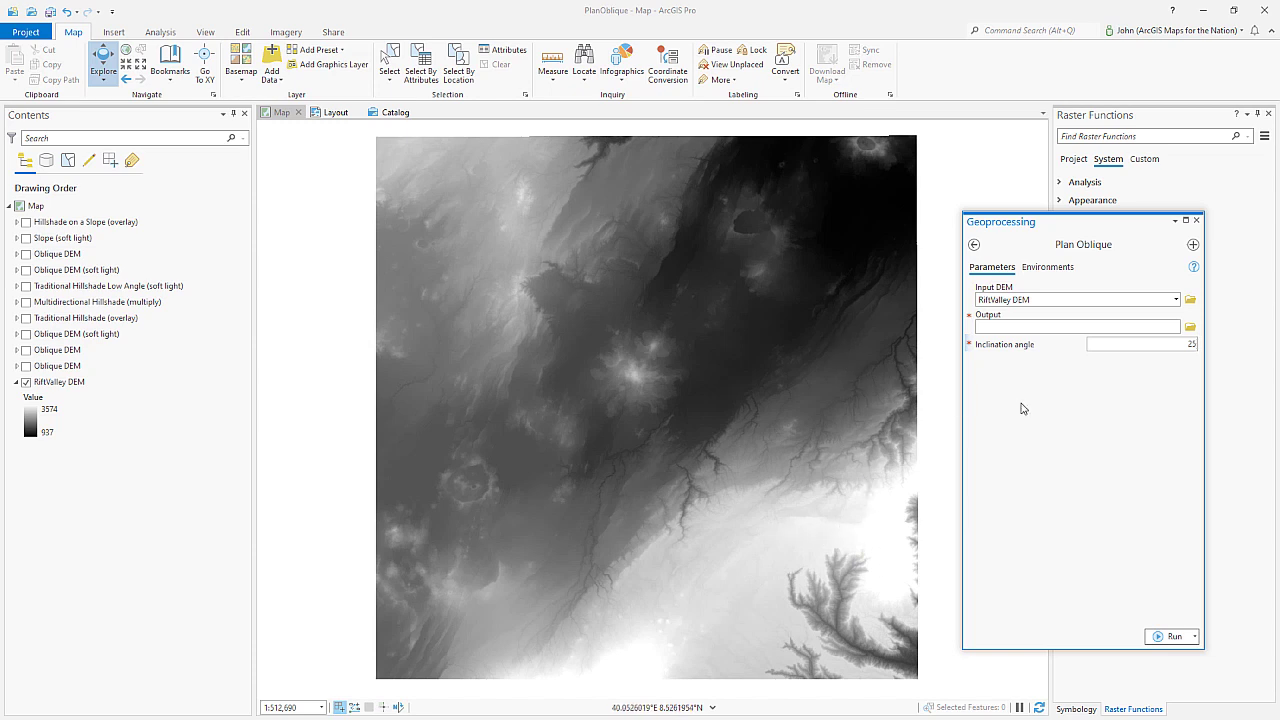
Step: Close Plan Oblique, compare Oblique DEM by toggling it, then hide RiftValley DEM
click(1196, 220)
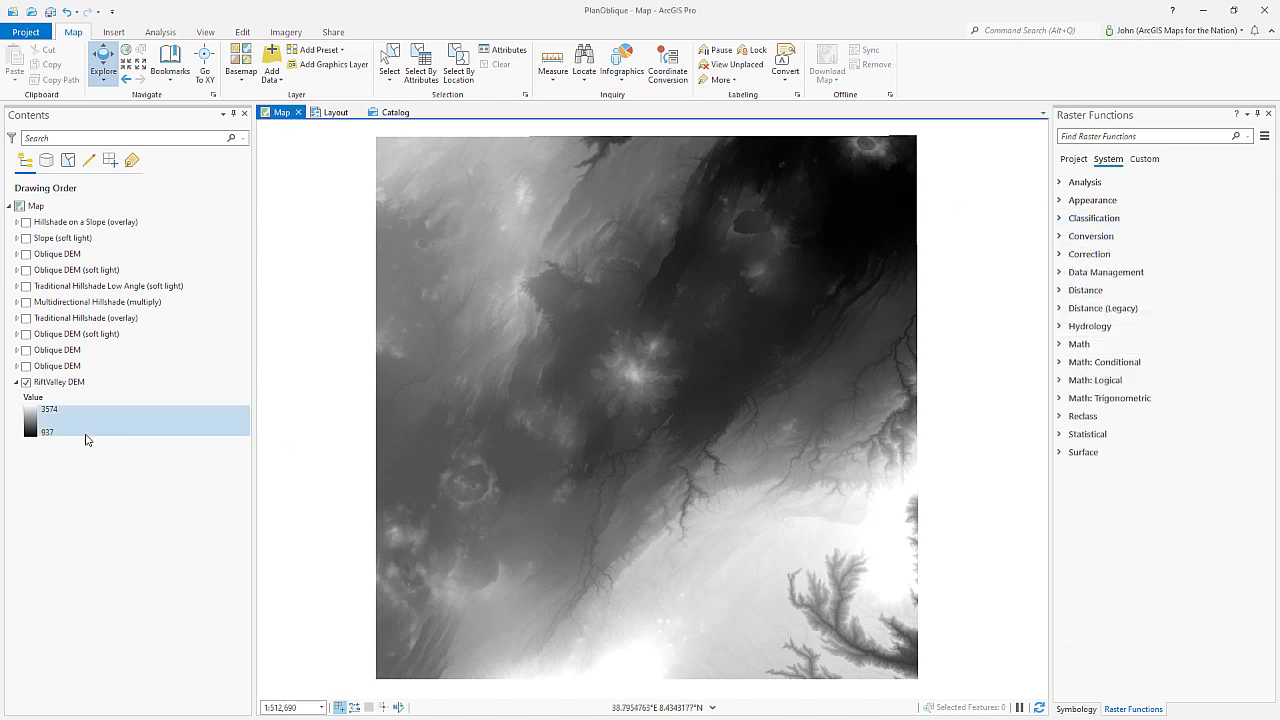
click(26, 366)
click(26, 366)
click(26, 366)
click(26, 366)
click(26, 366)
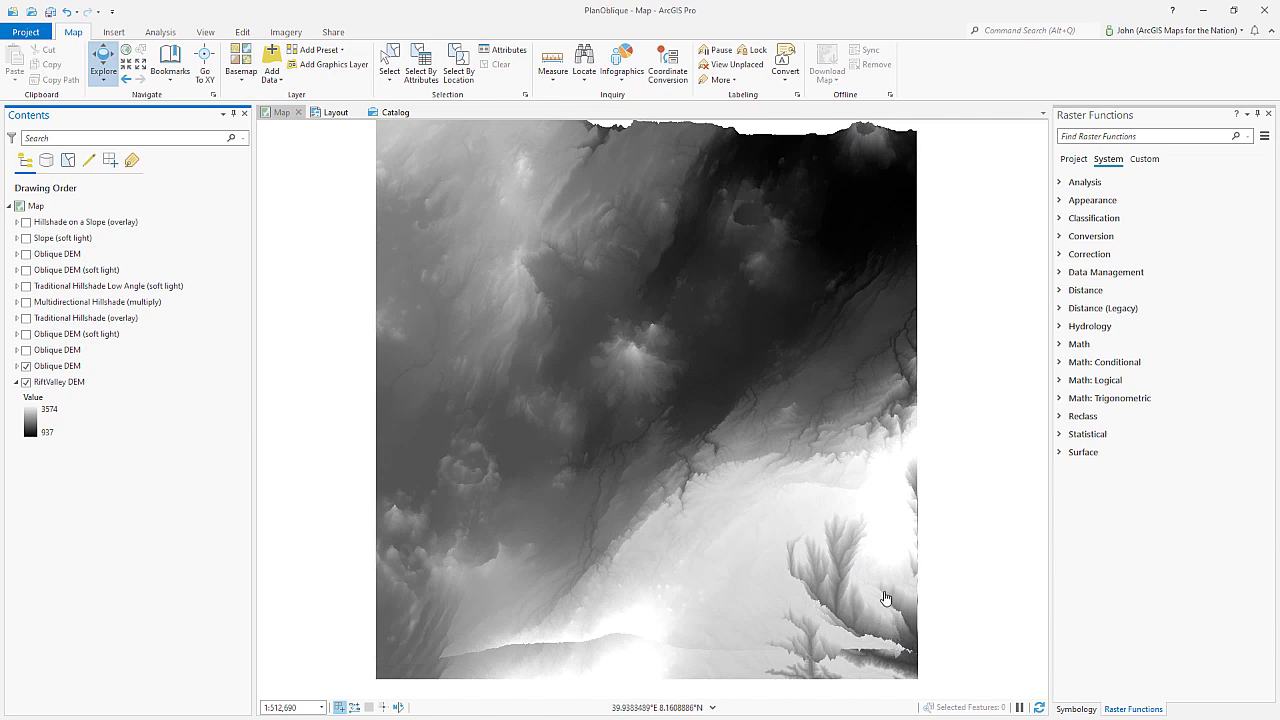
click(26, 366)
click(26, 366)
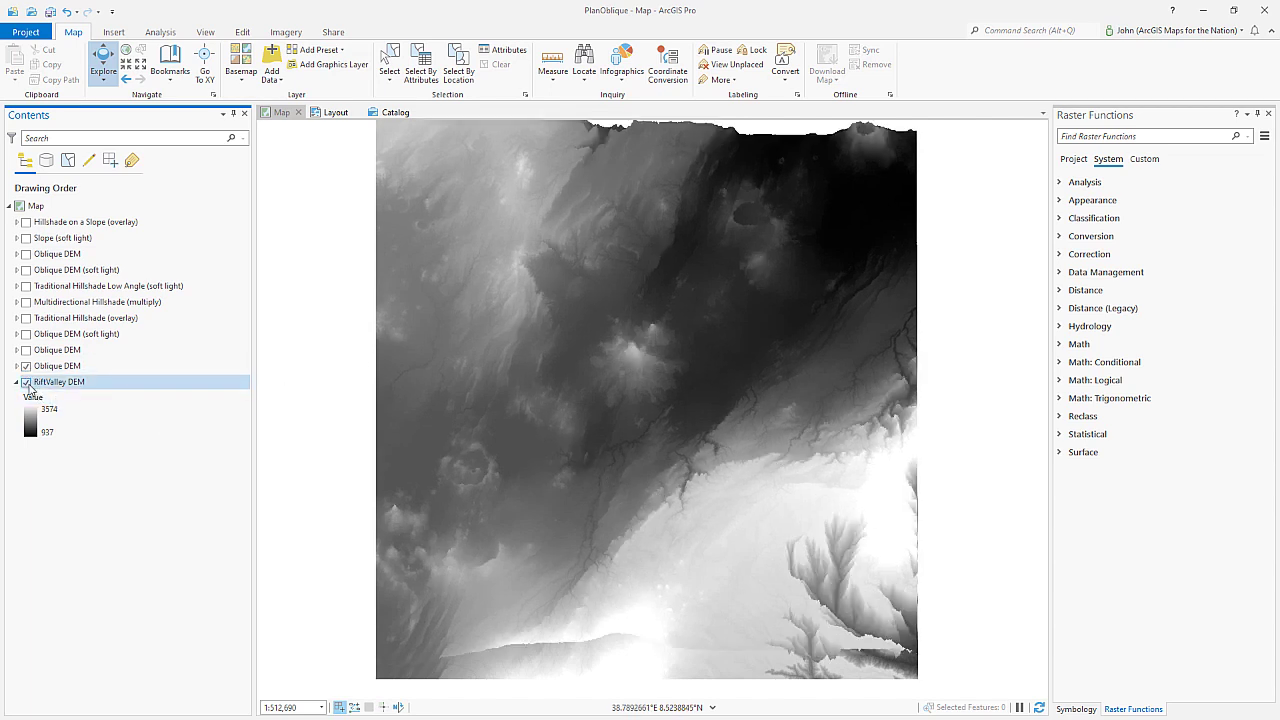
click(26, 382)
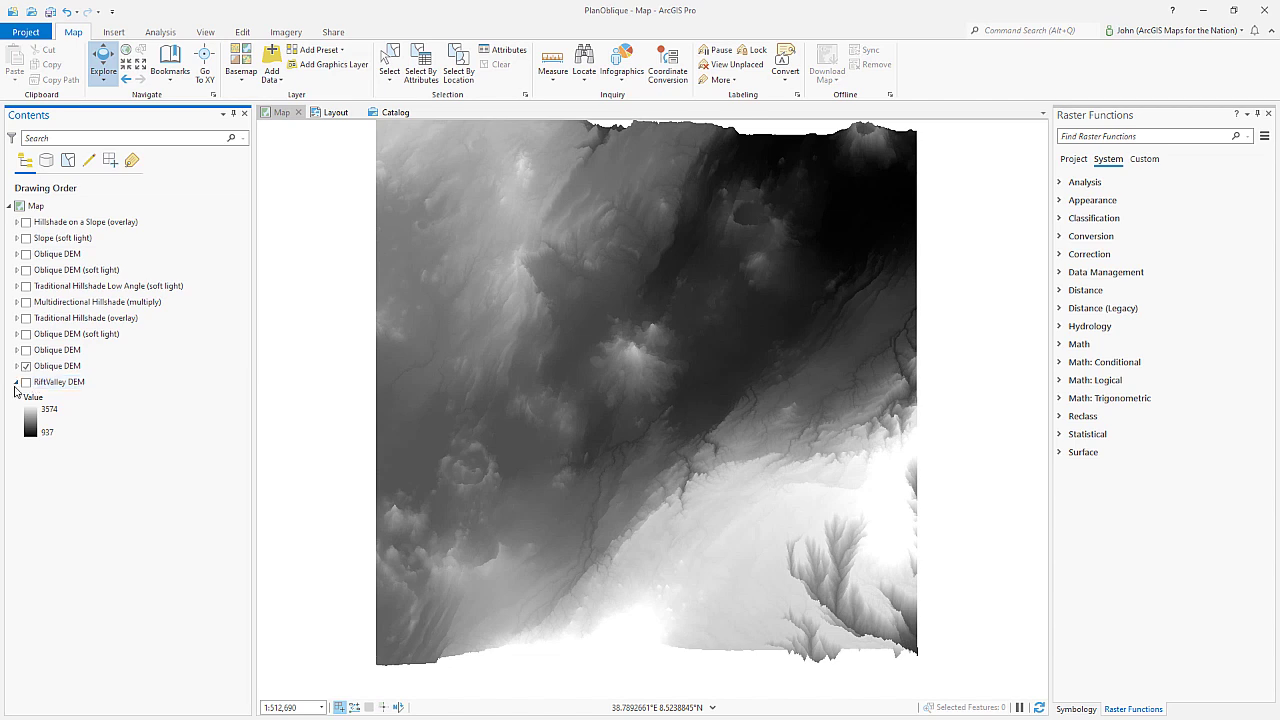
Step: Show the upper, green-to-brown Oblique DEM layer and hide the lower one
click(16, 382)
click(16, 350)
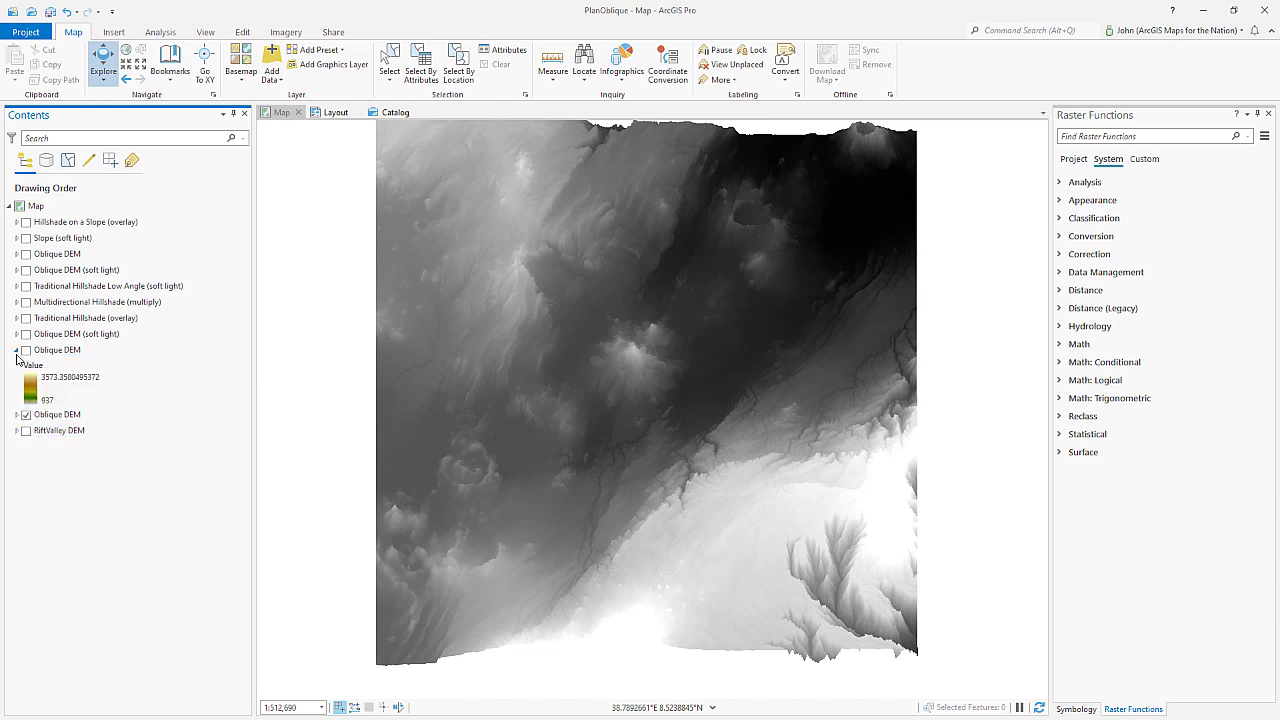
click(28, 414)
click(26, 415)
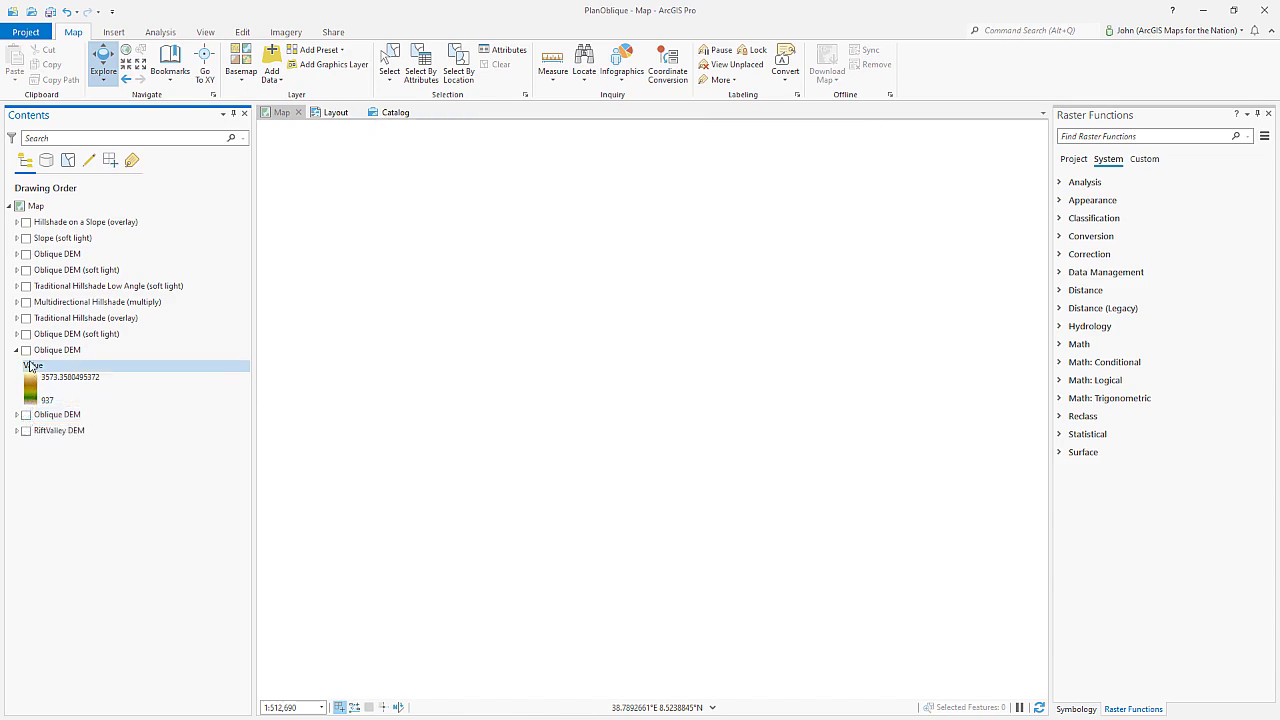
click(26, 350)
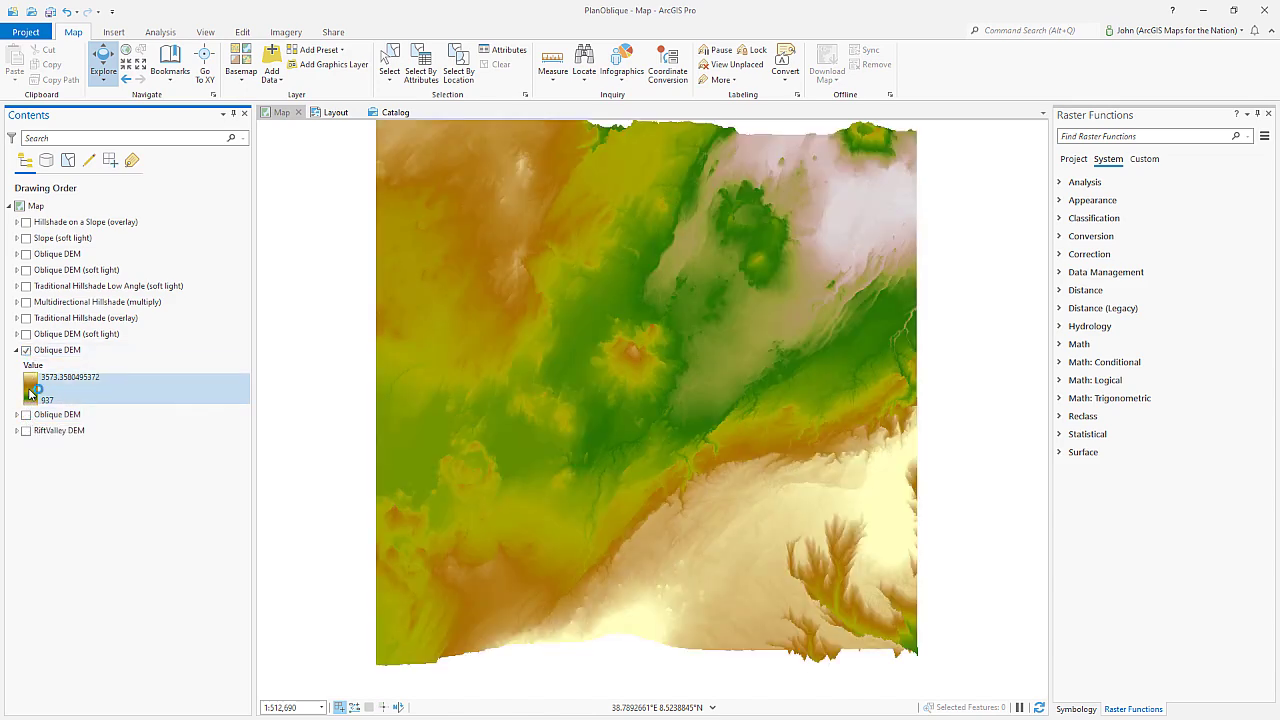
Step: Inspect the Oblique DEM's Stretch symbology and its color schemes without changing them
click(30, 385)
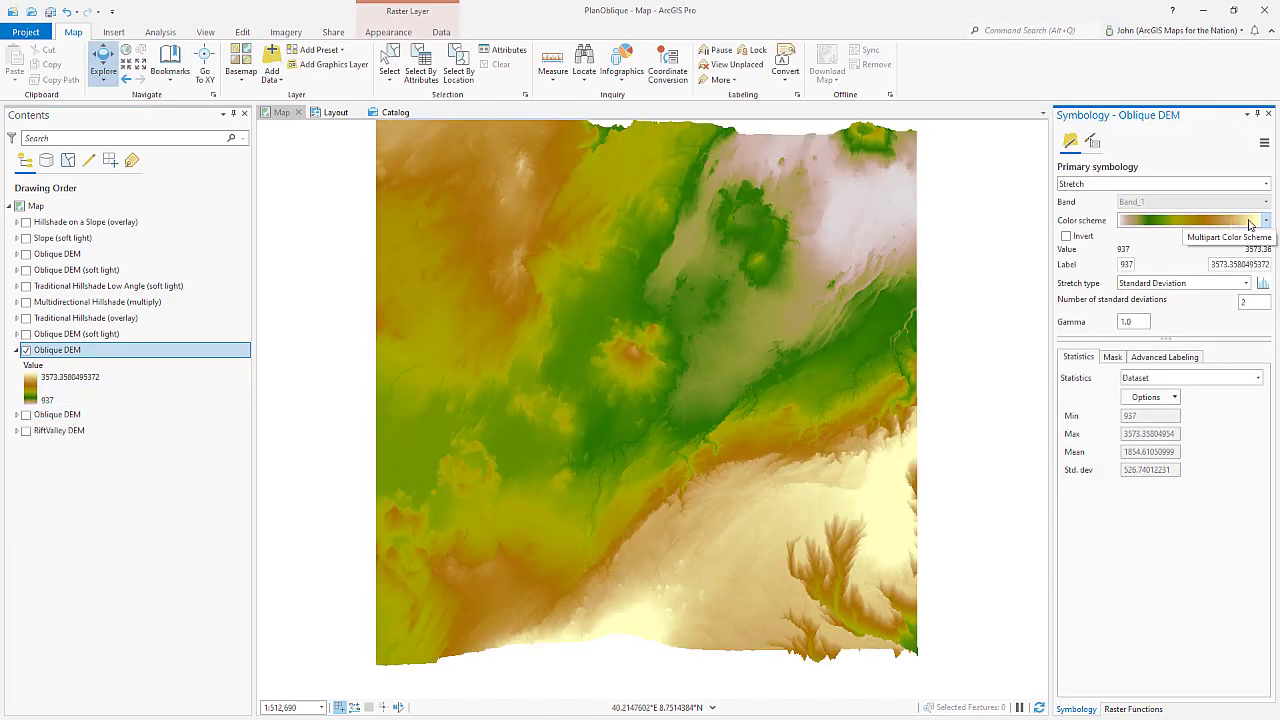
click(1263, 221)
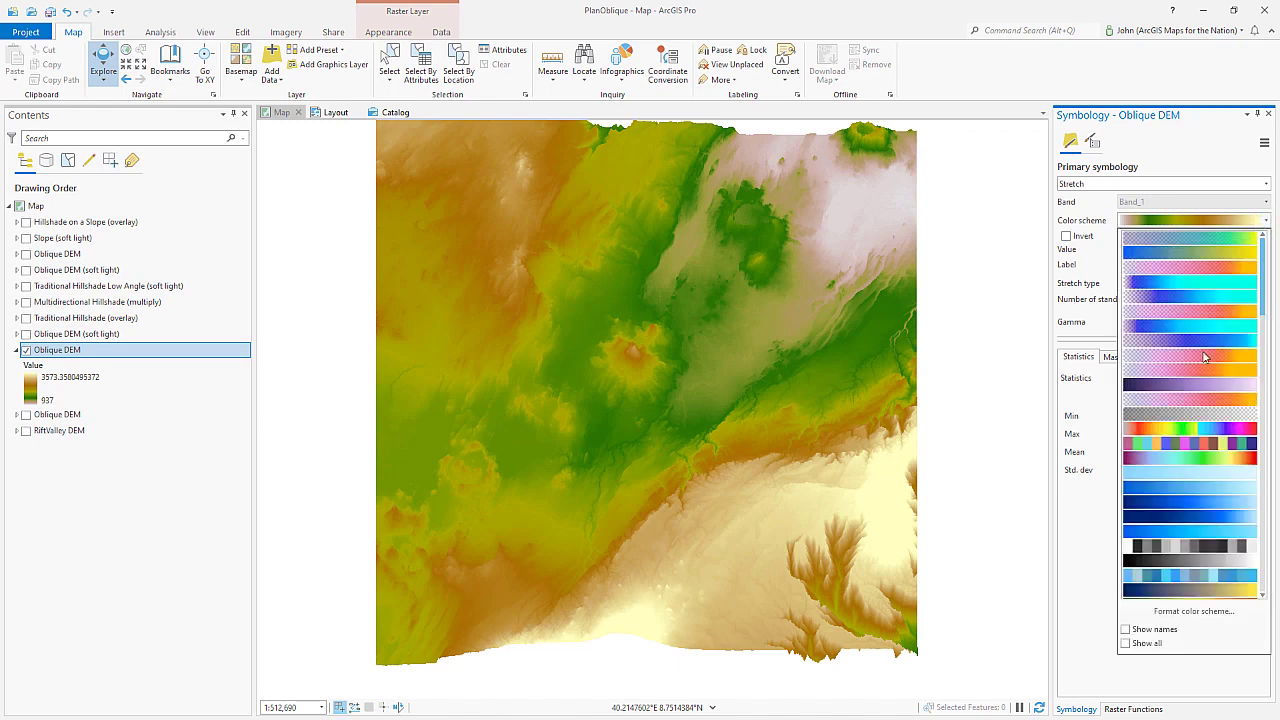
scroll(1197, 376, down, 5)
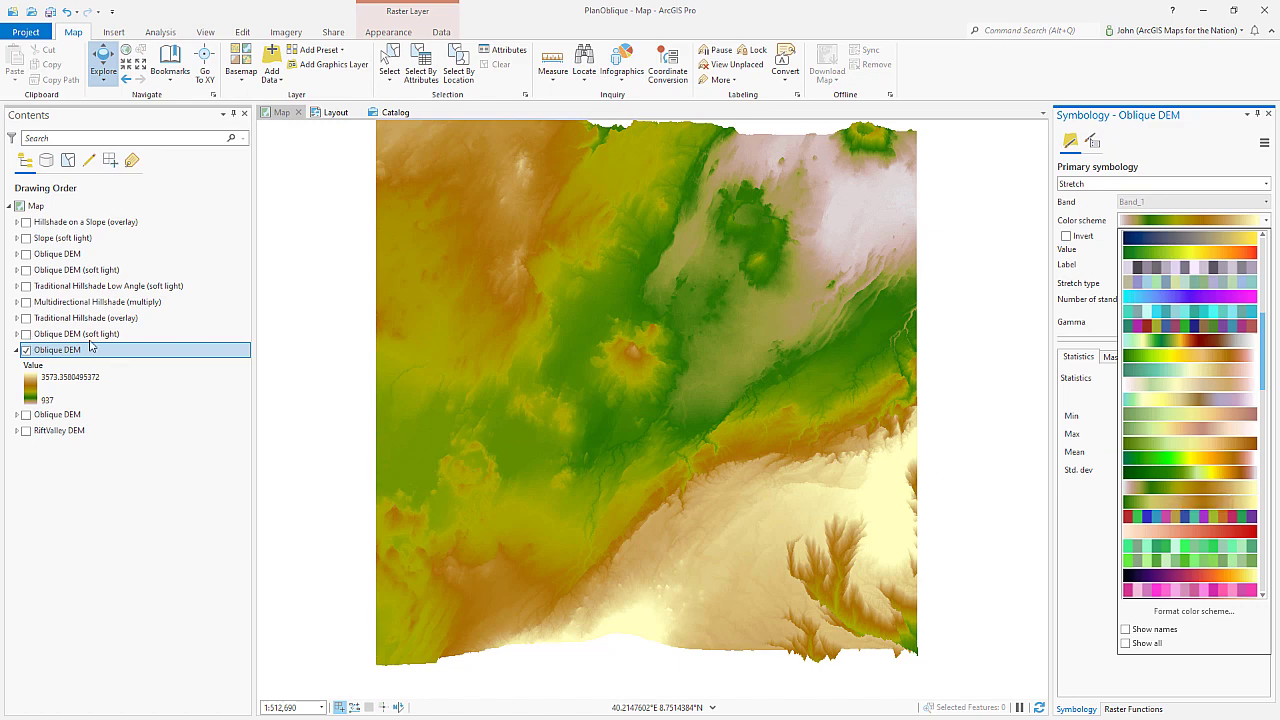
click(204, 353)
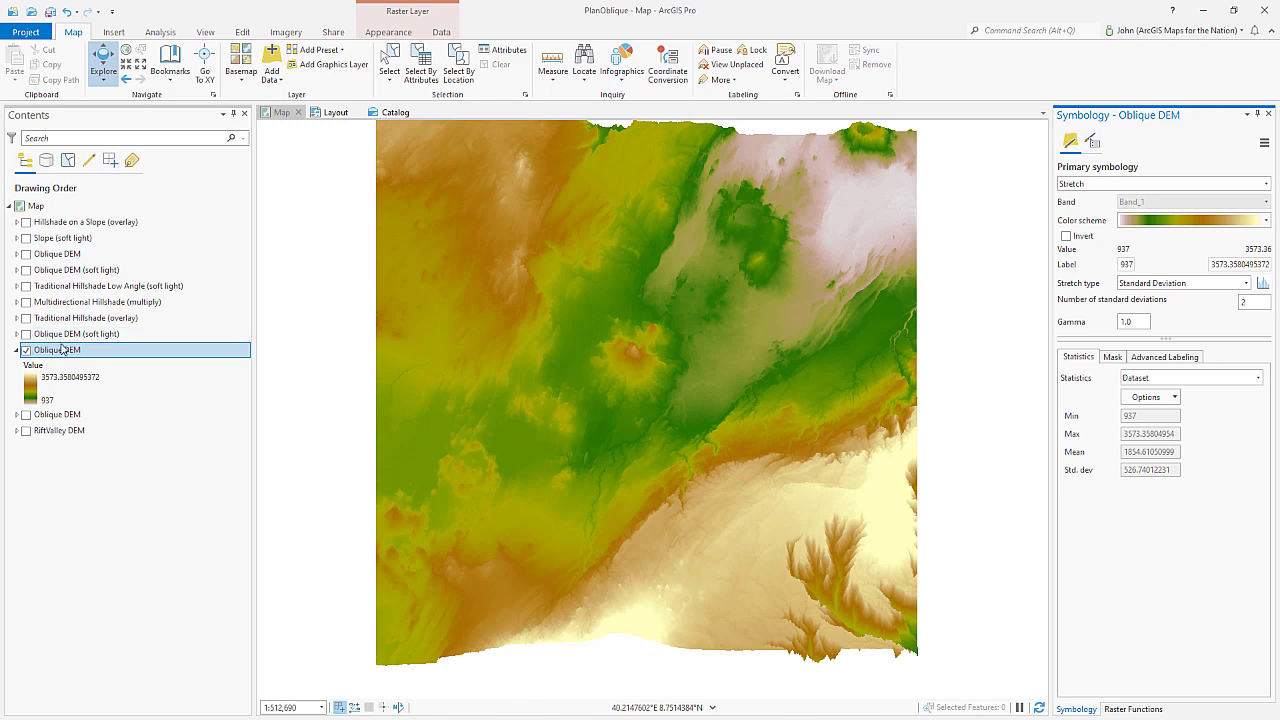
Step: Turn on the Oblique DEM (soft light) layer and set its Layer Blend to Soft Light
click(18, 338)
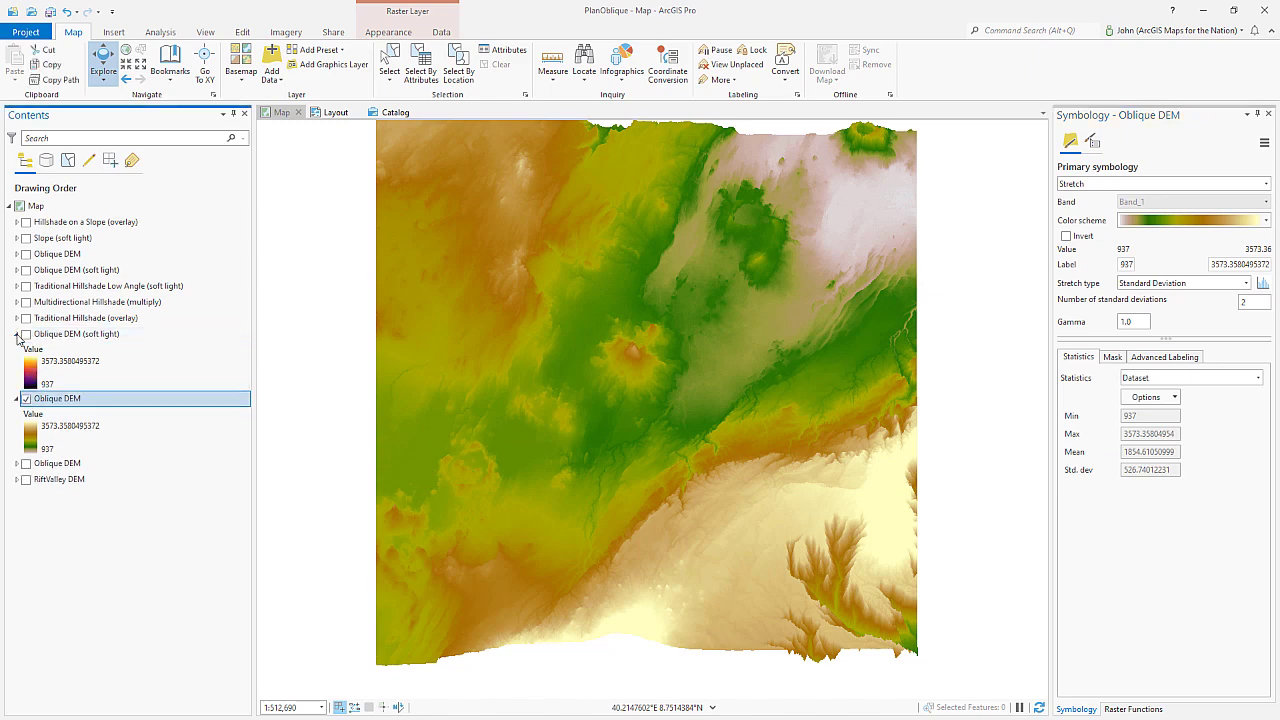
click(38, 366)
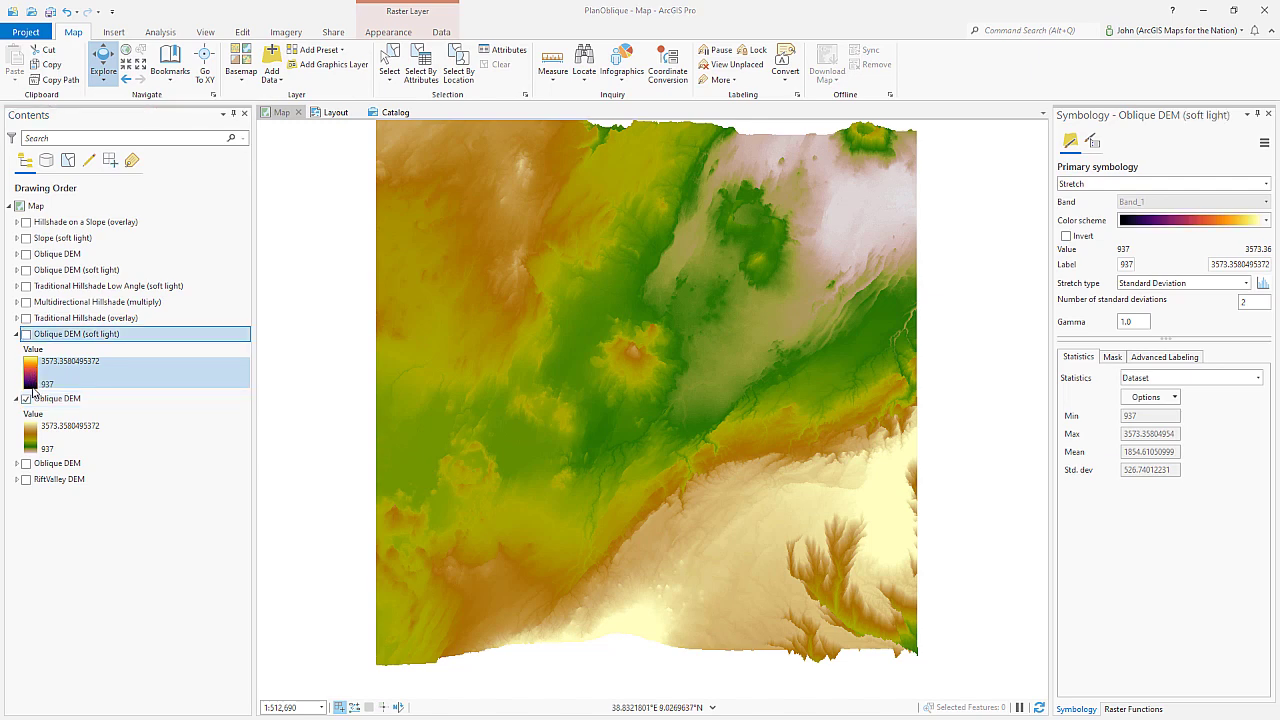
click(26, 334)
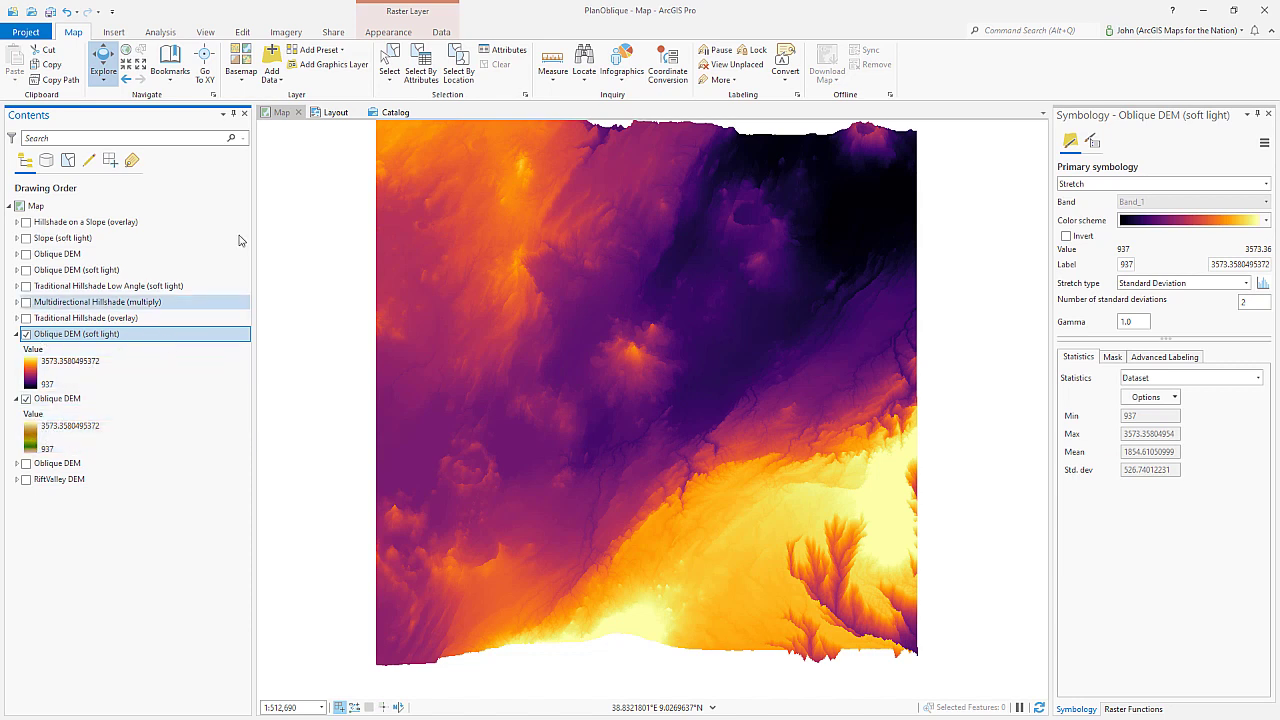
click(389, 33)
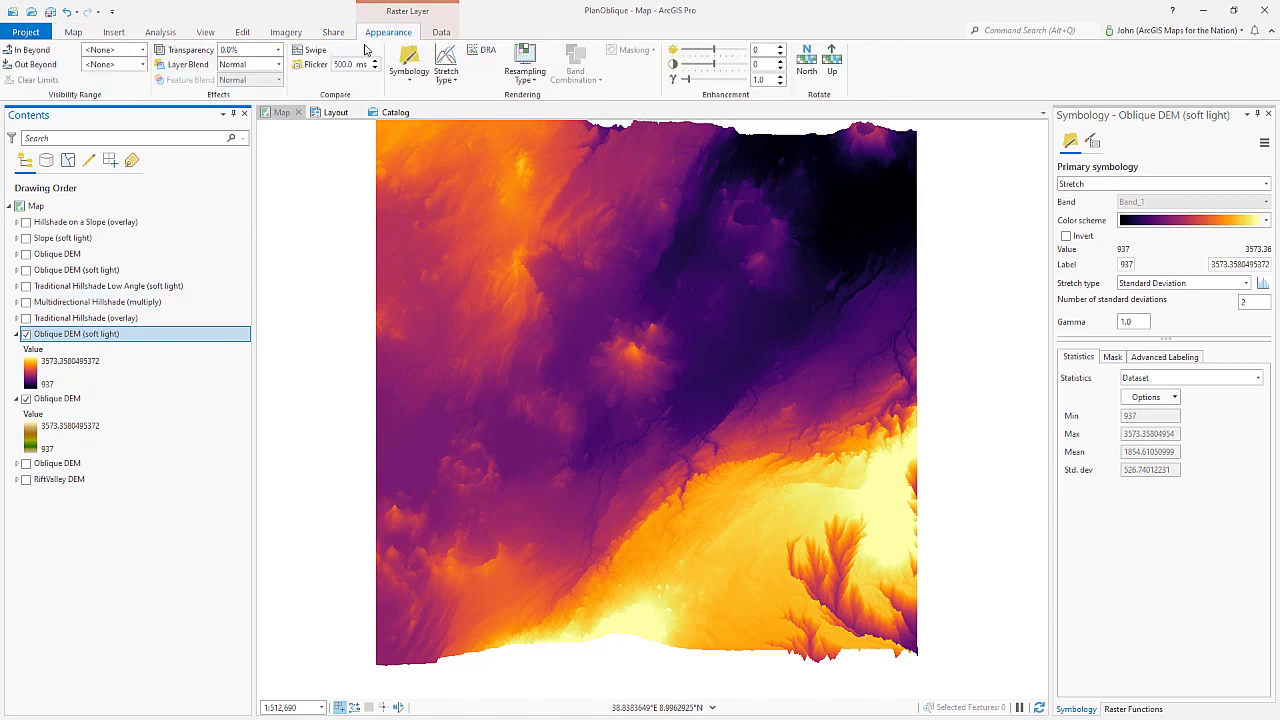
click(279, 64)
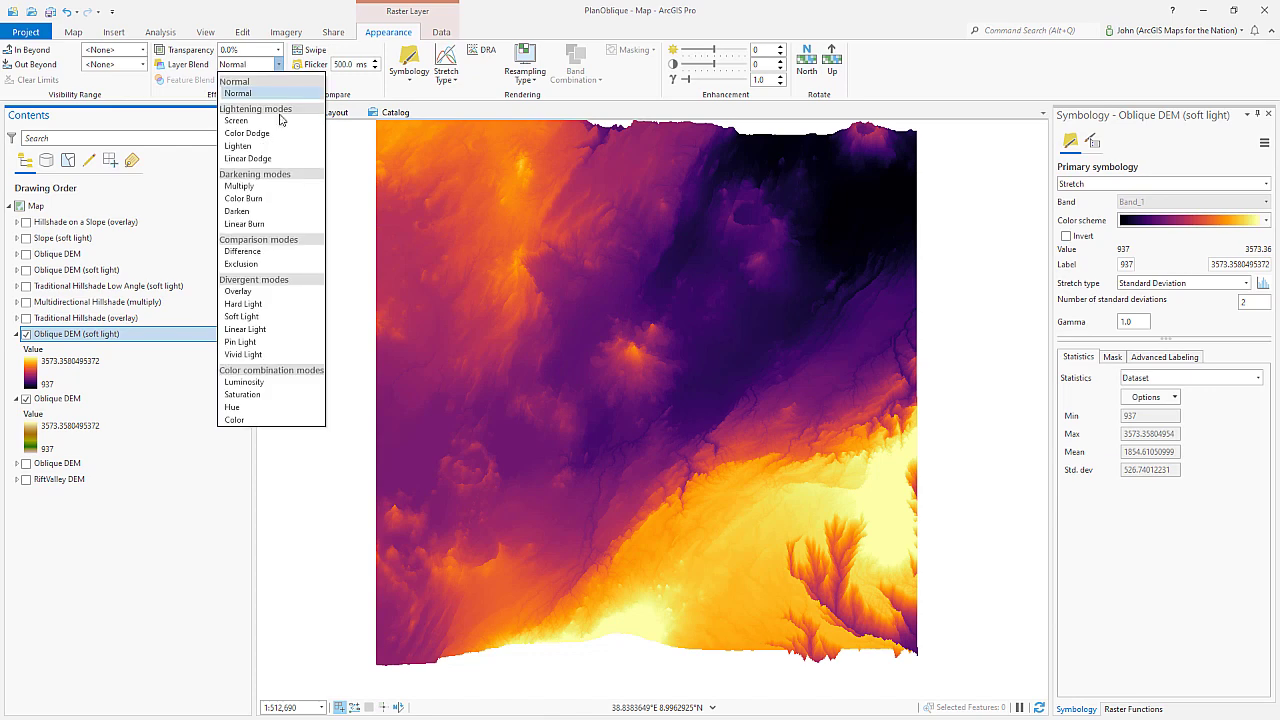
click(241, 316)
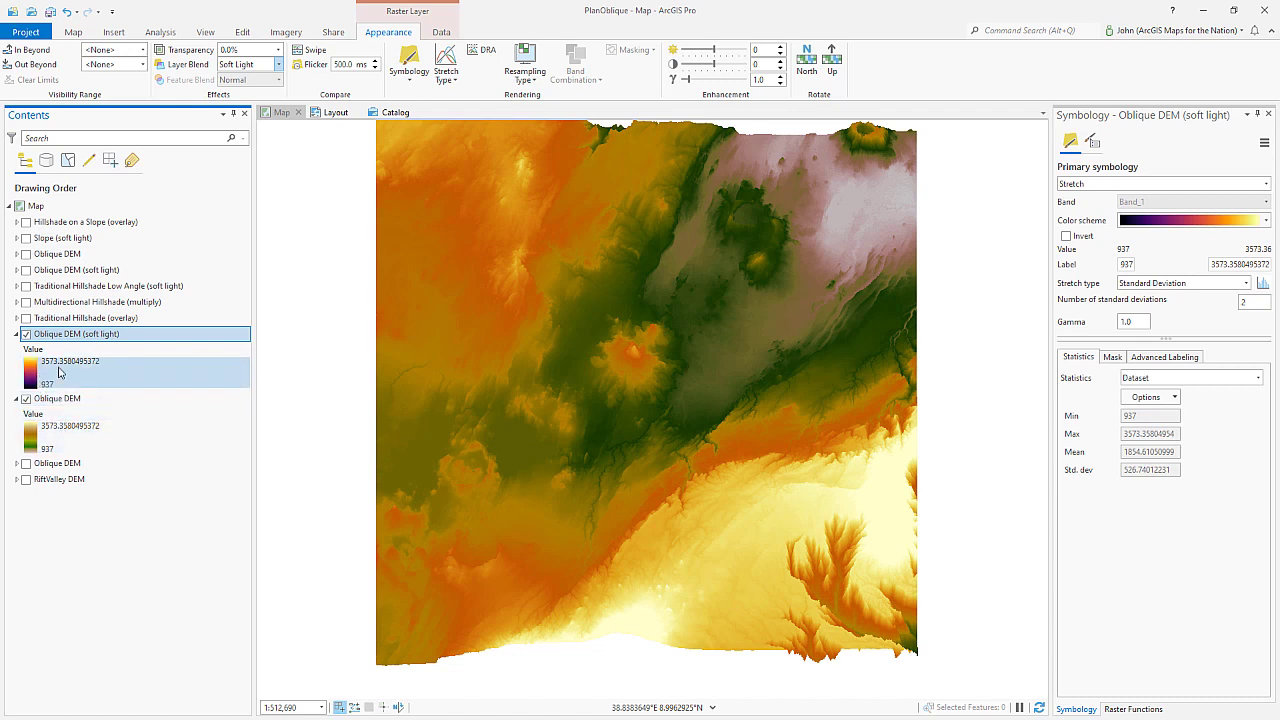
Step: Open the Surface > Hillshade raster function, left at Traditional, azimuth 315, altitude 45
click(1133, 709)
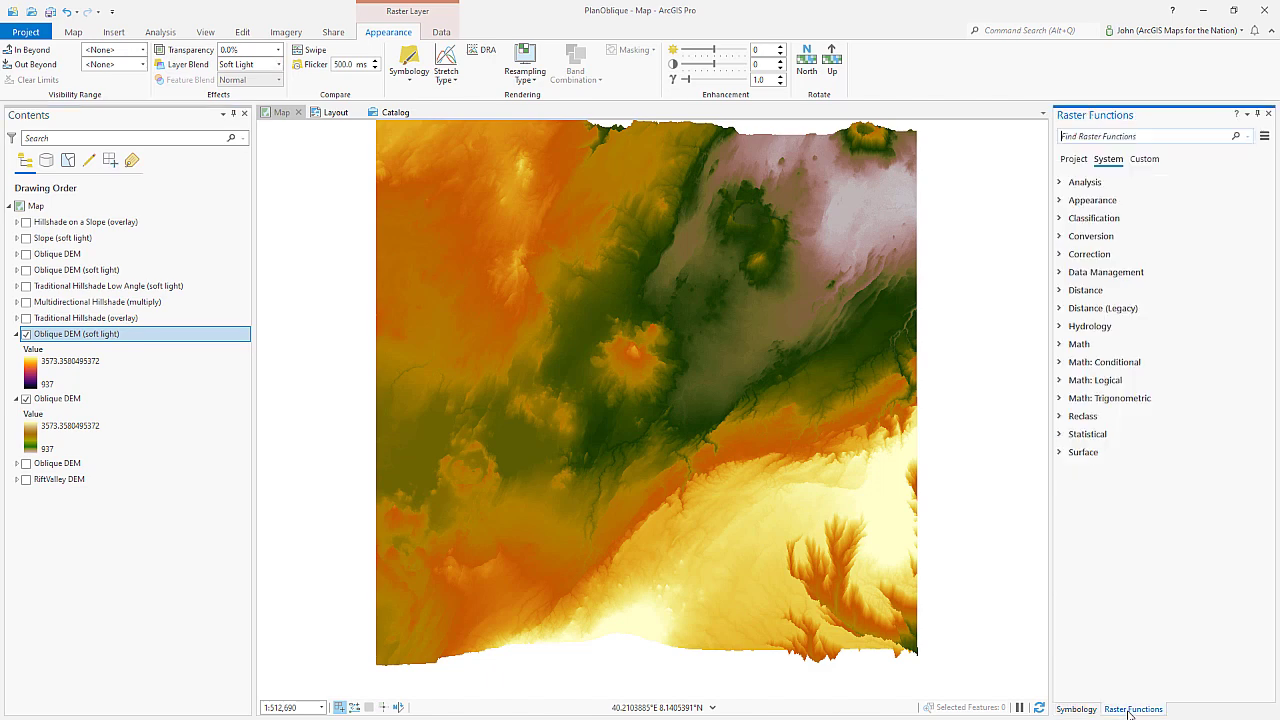
click(1068, 455)
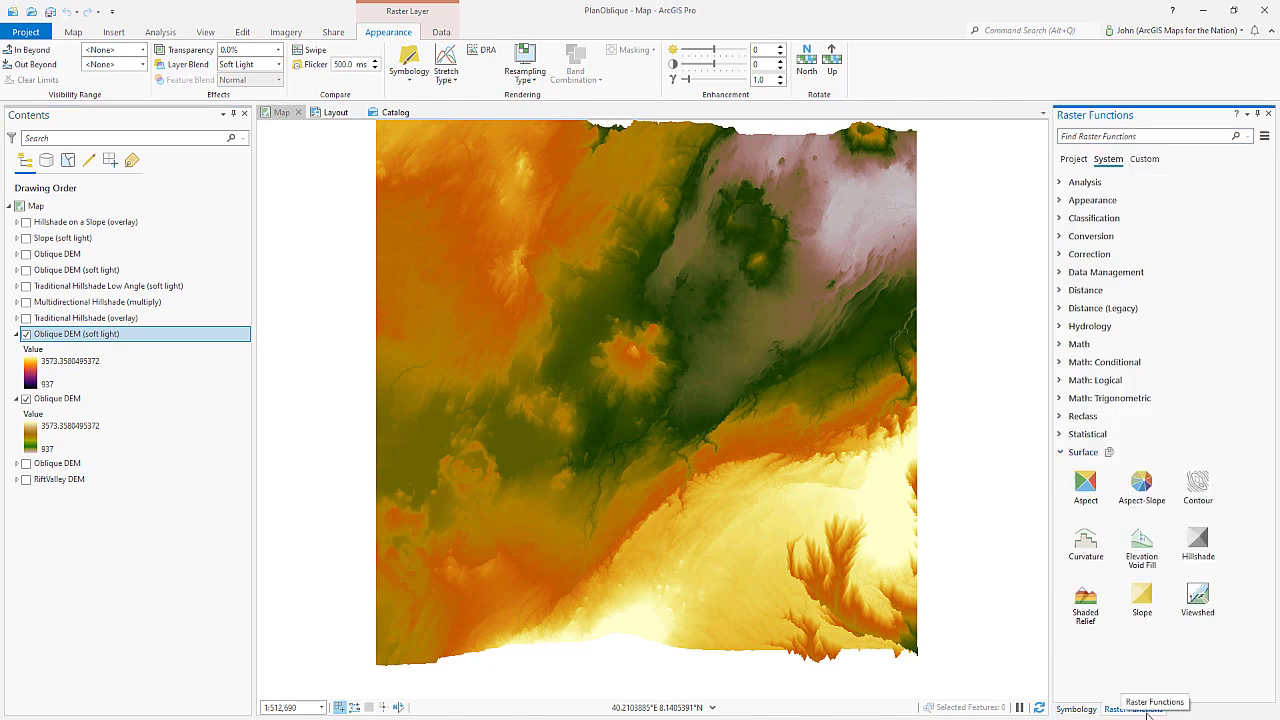
click(288, 37)
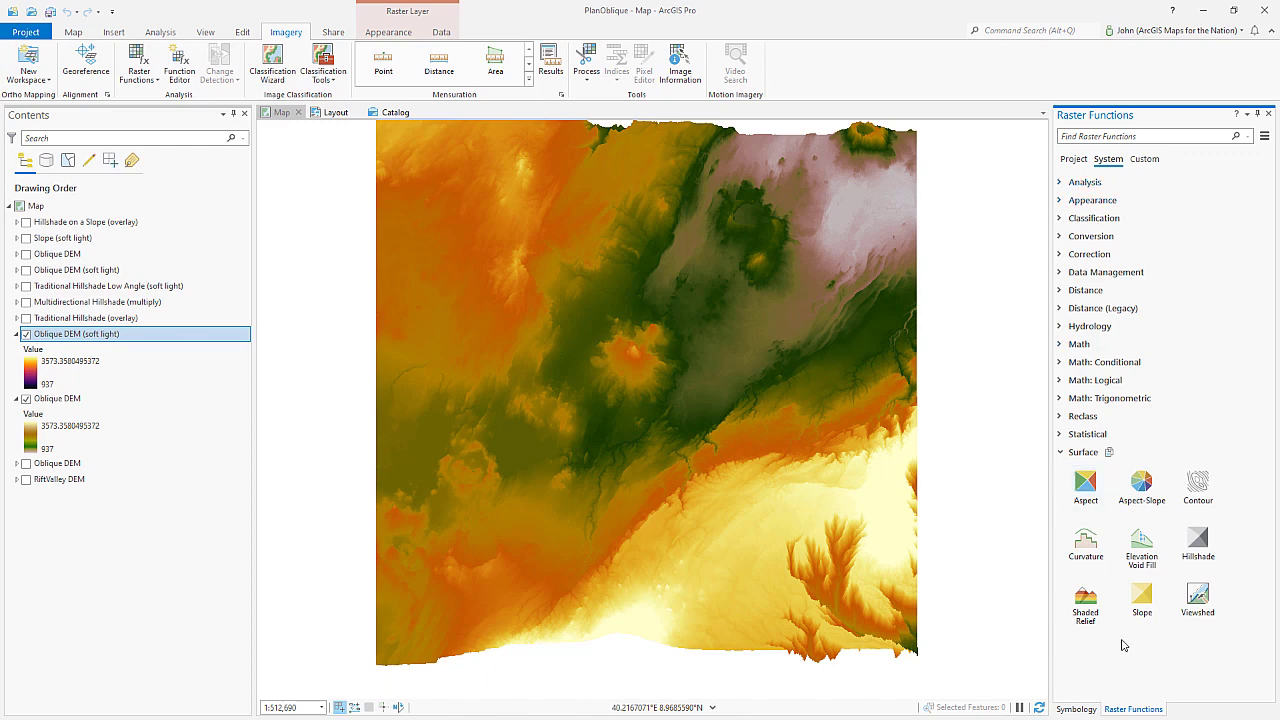
click(1199, 545)
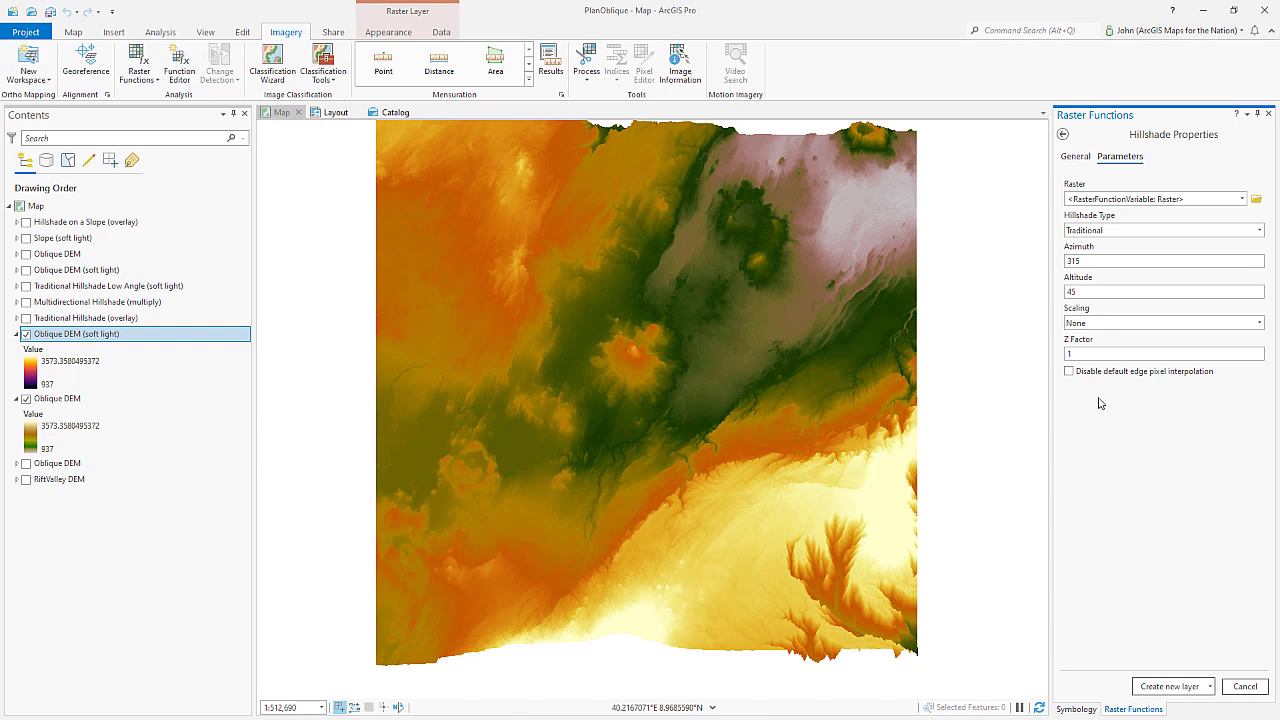
click(1242, 199)
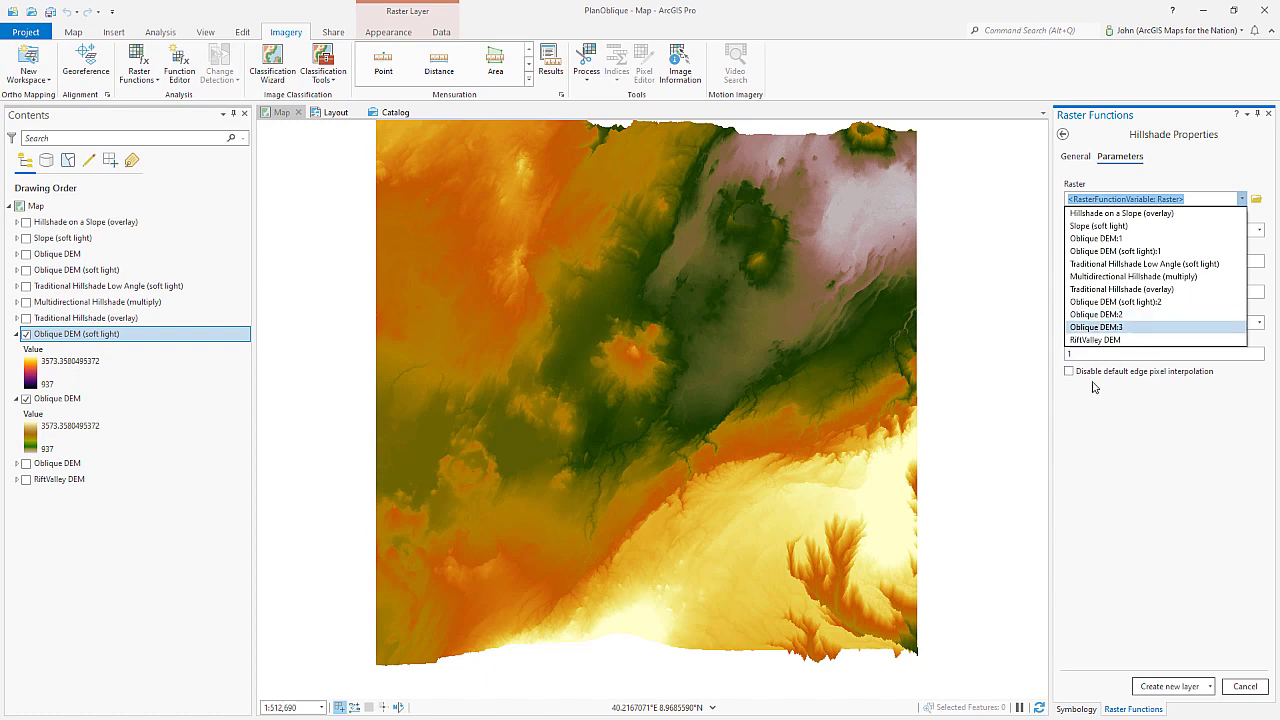
click(1110, 494)
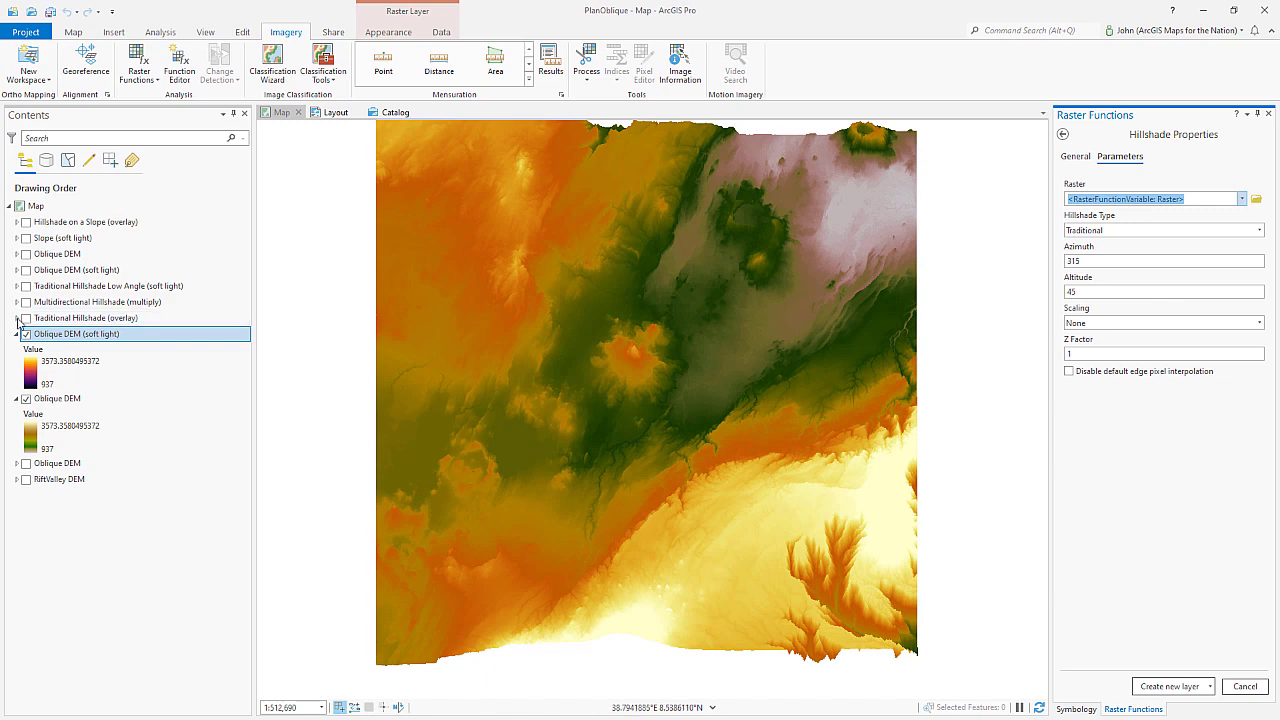
Step: Switch on the Traditional Hillshade (overlay) layer and set its Layer Blend to Overlay
click(17, 318)
click(26, 318)
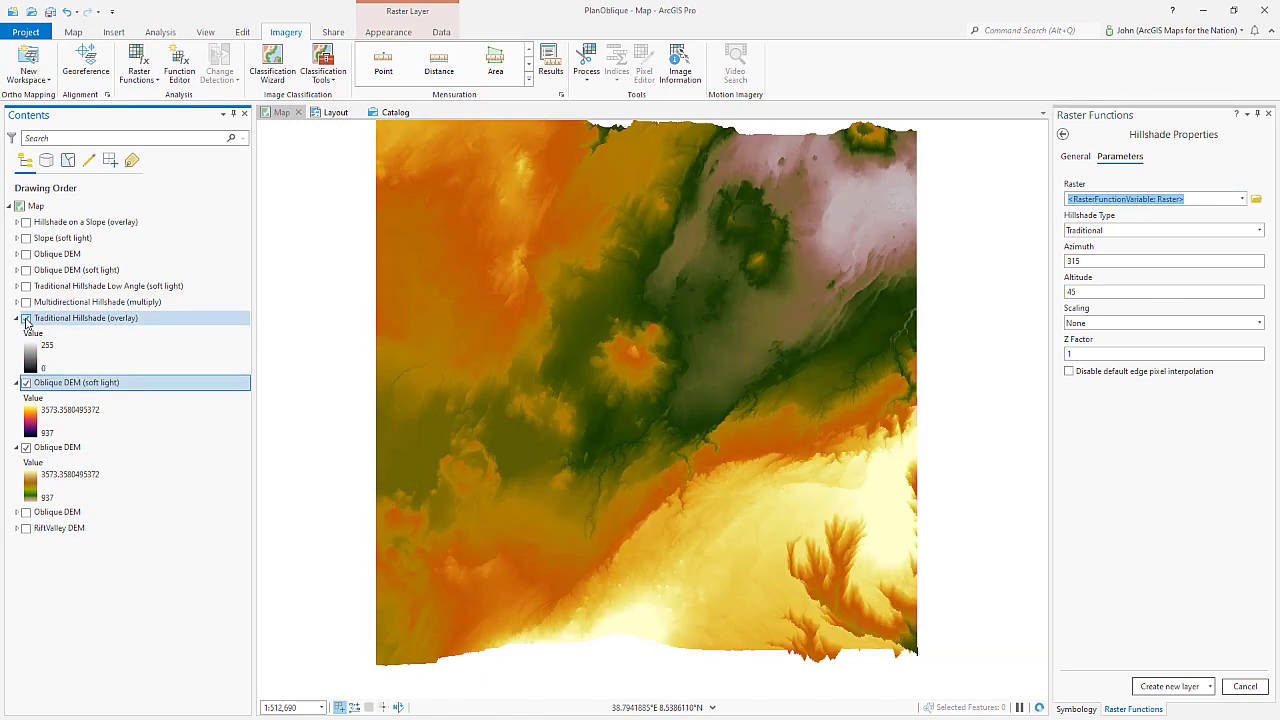
click(168, 318)
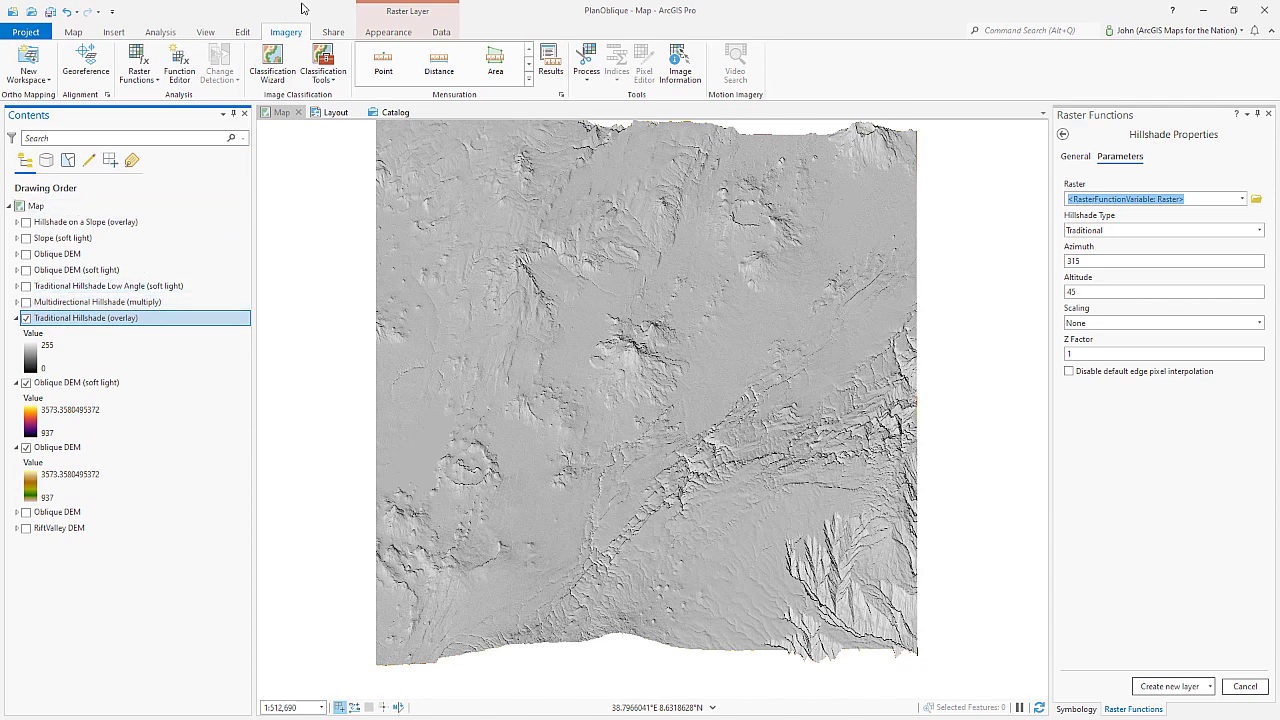
click(386, 34)
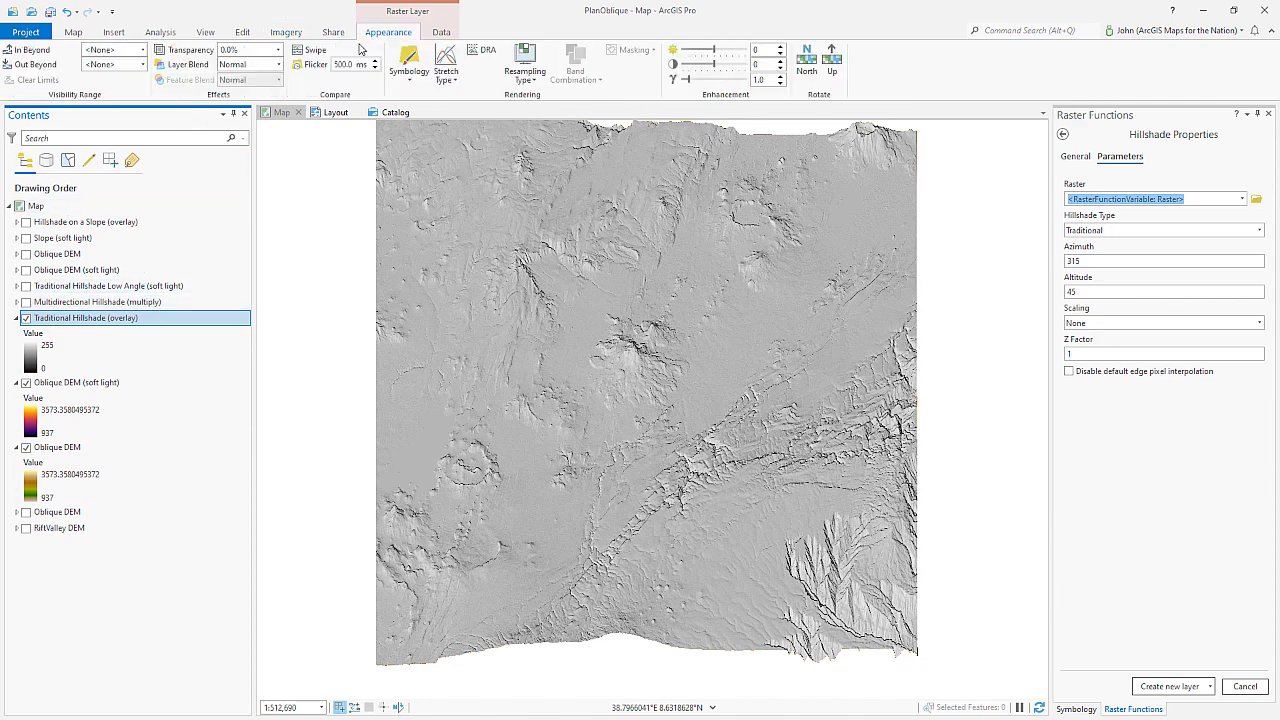
click(277, 65)
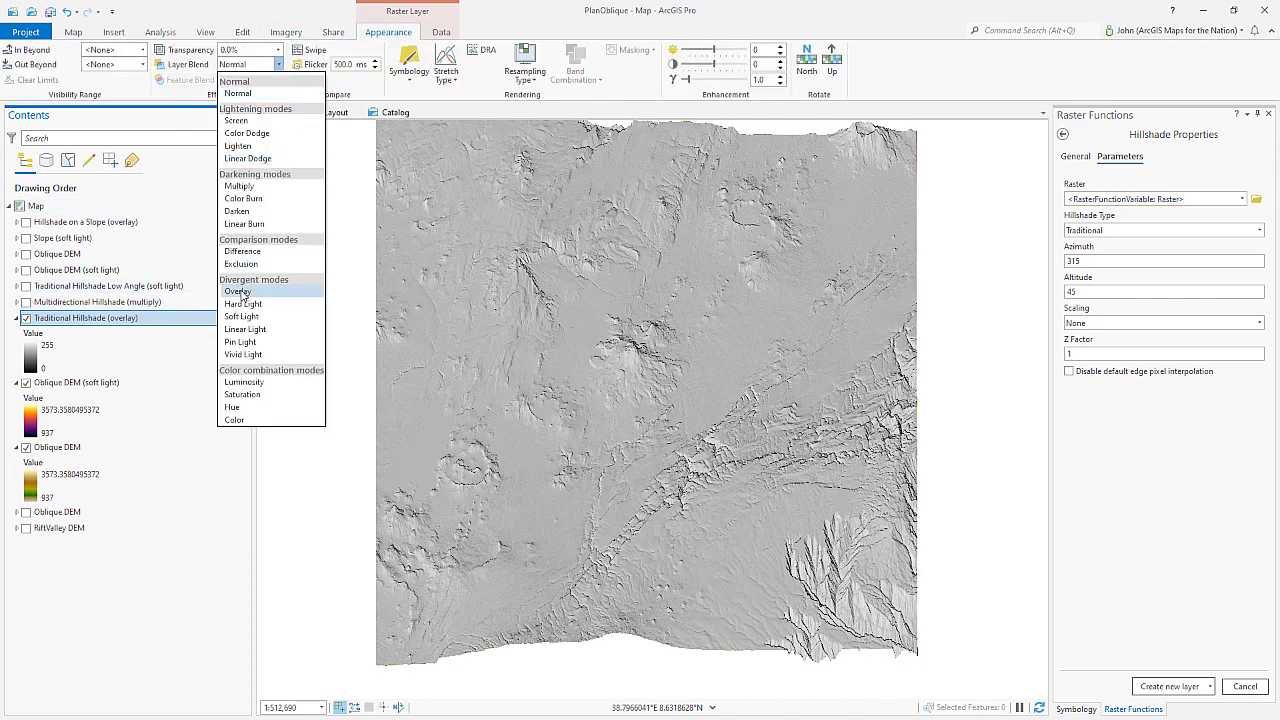
click(238, 292)
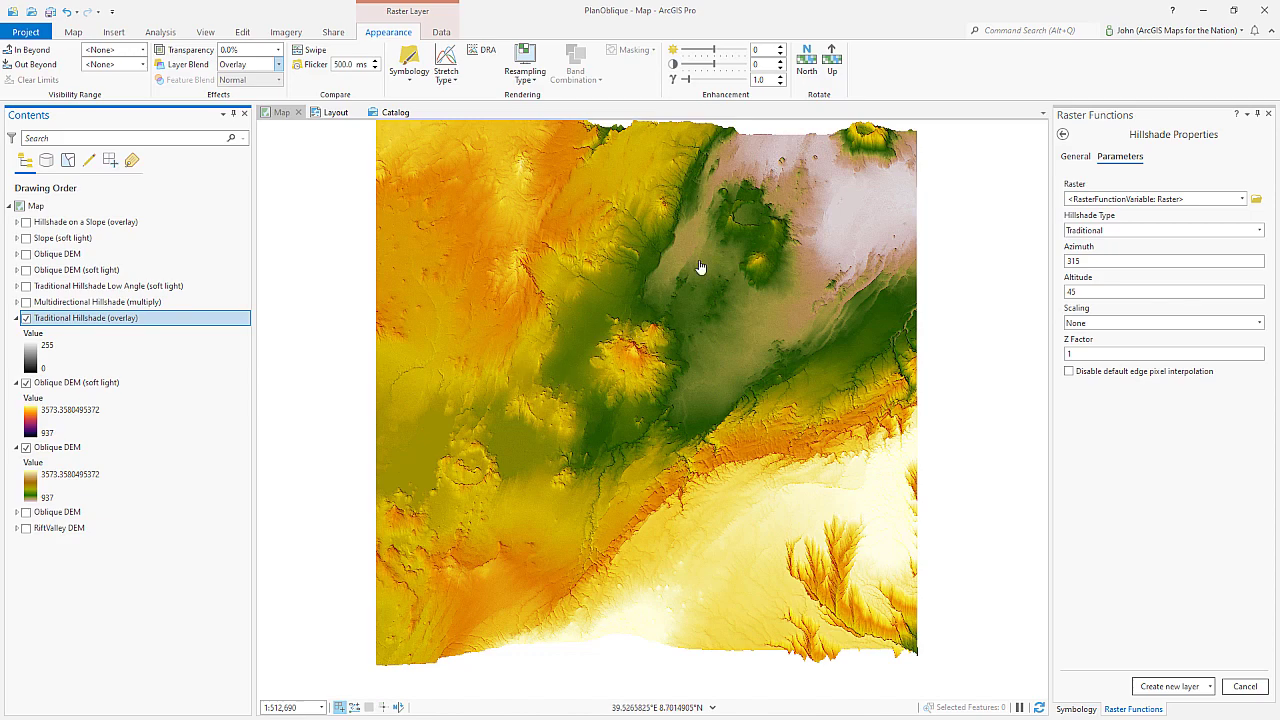
Step: Zoom and pan to the crater, then go back to the Surface raster function gallery
scroll(725, 225, up, 2)
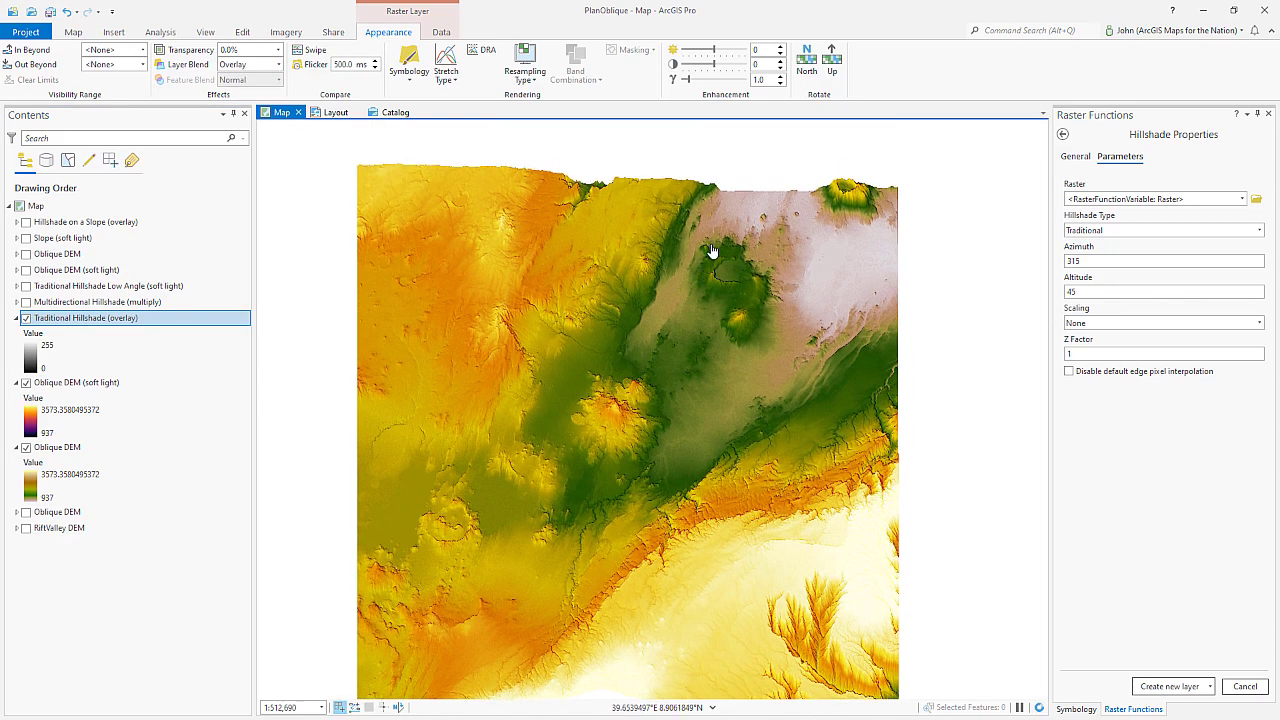
scroll(725, 268, up, 3)
scroll(725, 270, up, 3)
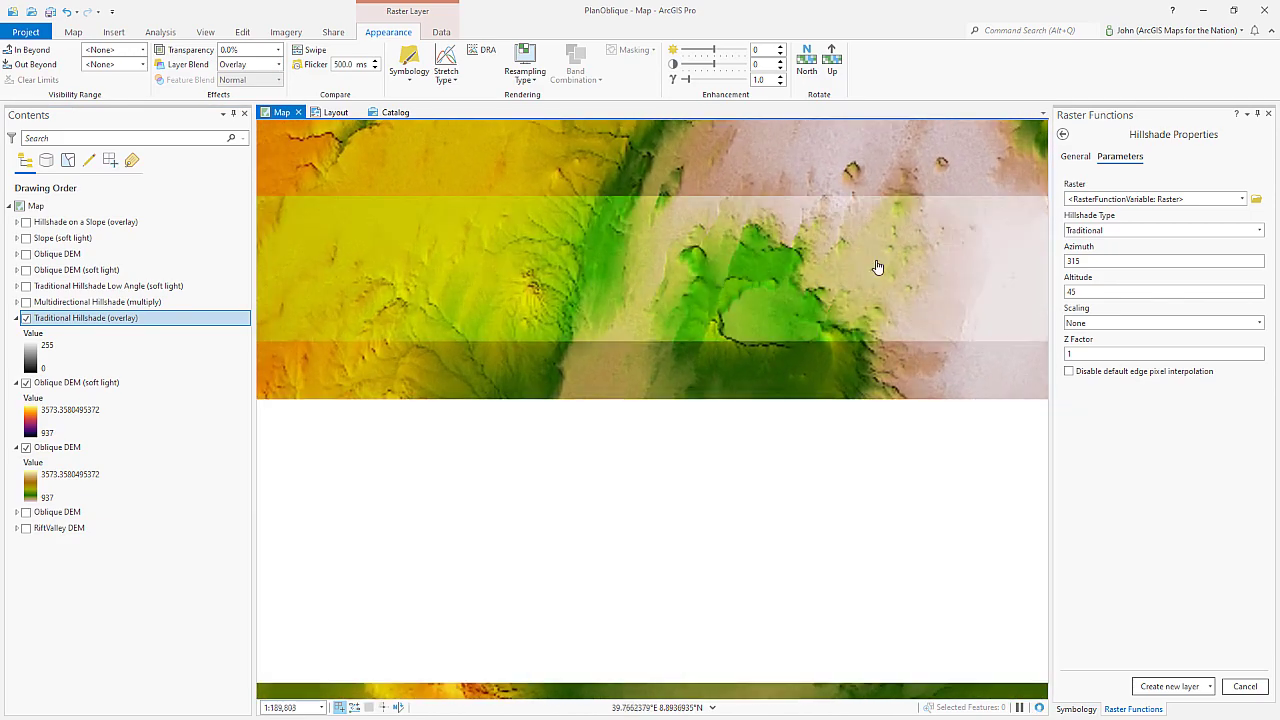
drag(877, 266, 748, 351)
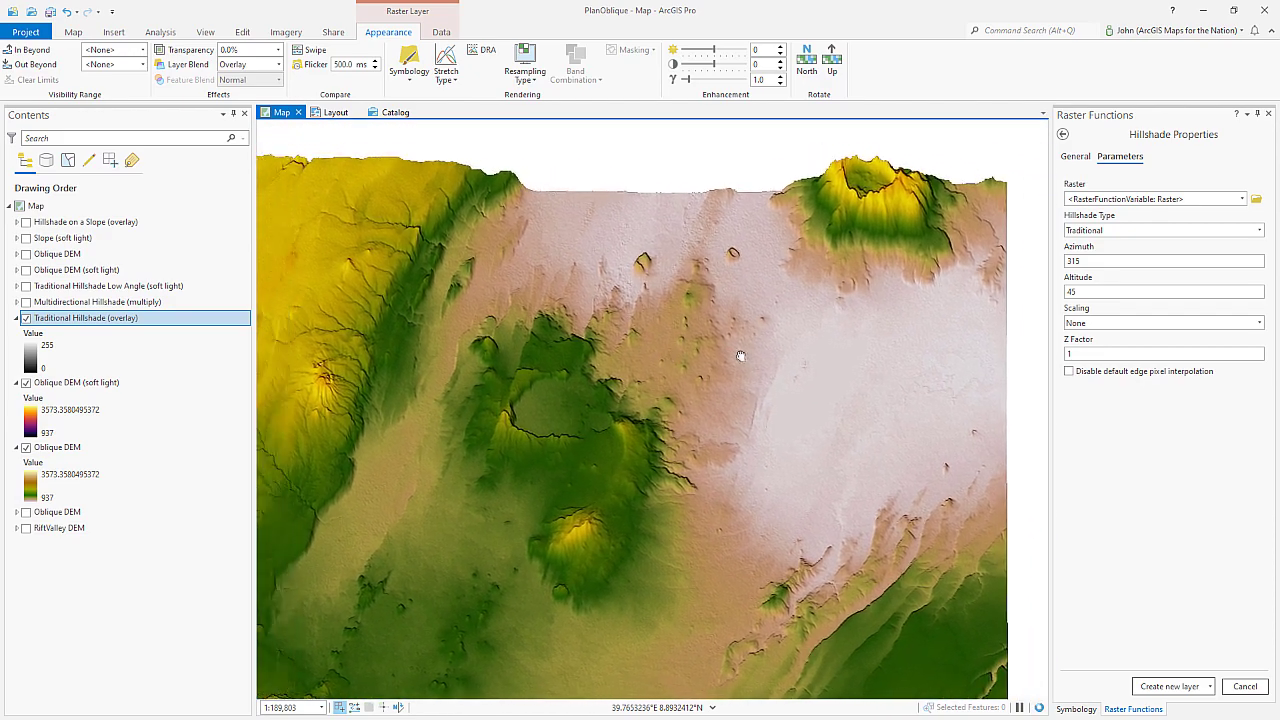
scroll(753, 351, down, 1)
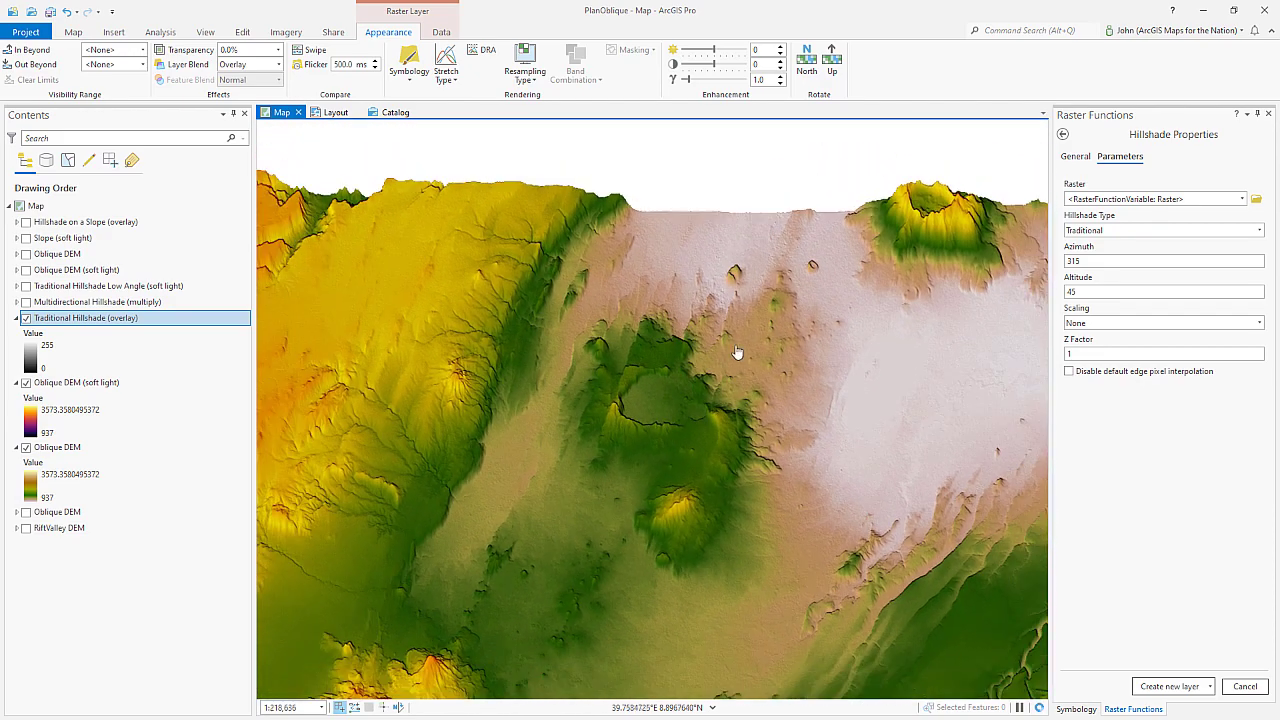
drag(731, 351, 740, 309)
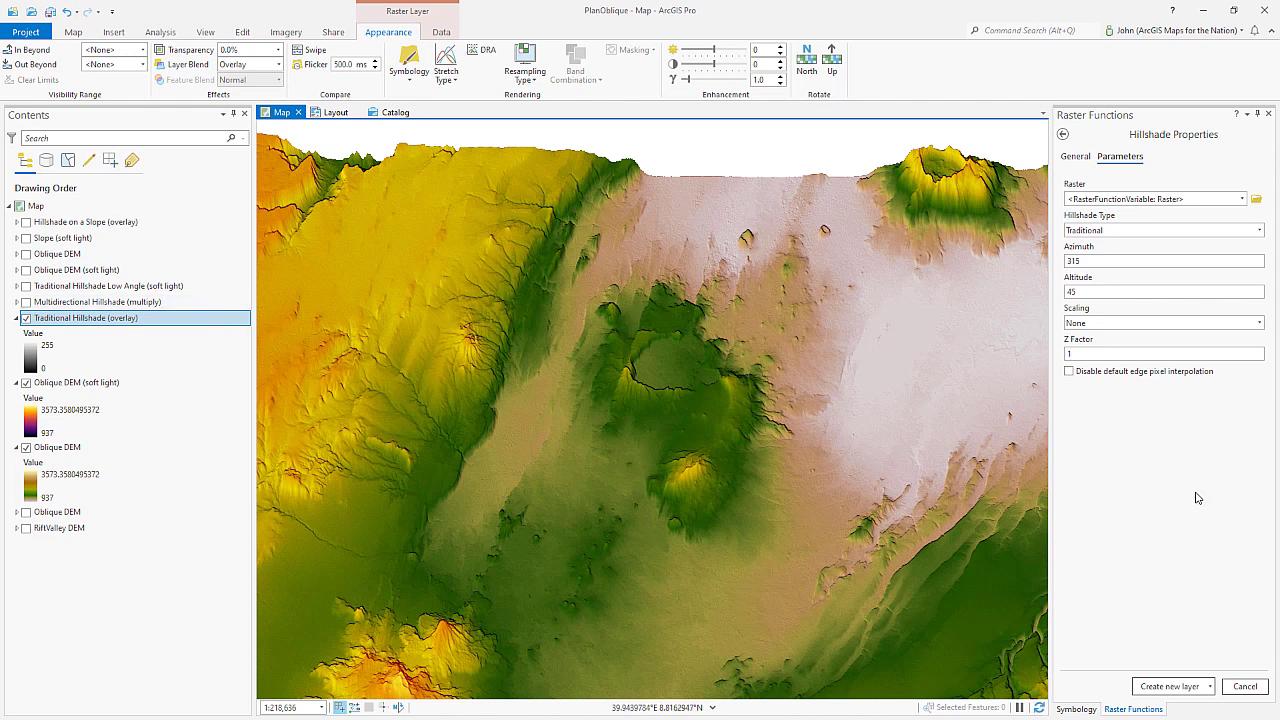
click(1063, 135)
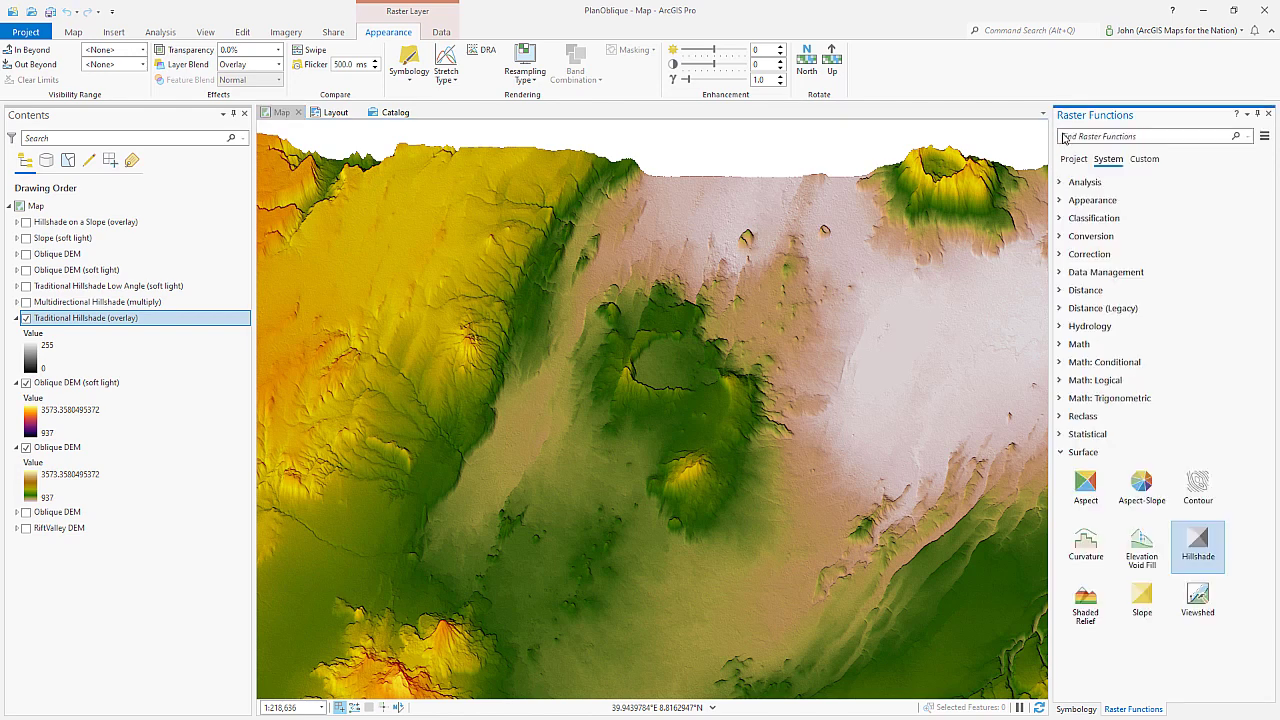
Step: Reopen the Hillshade function and change its Hillshade Type to Multidirectional
click(1199, 552)
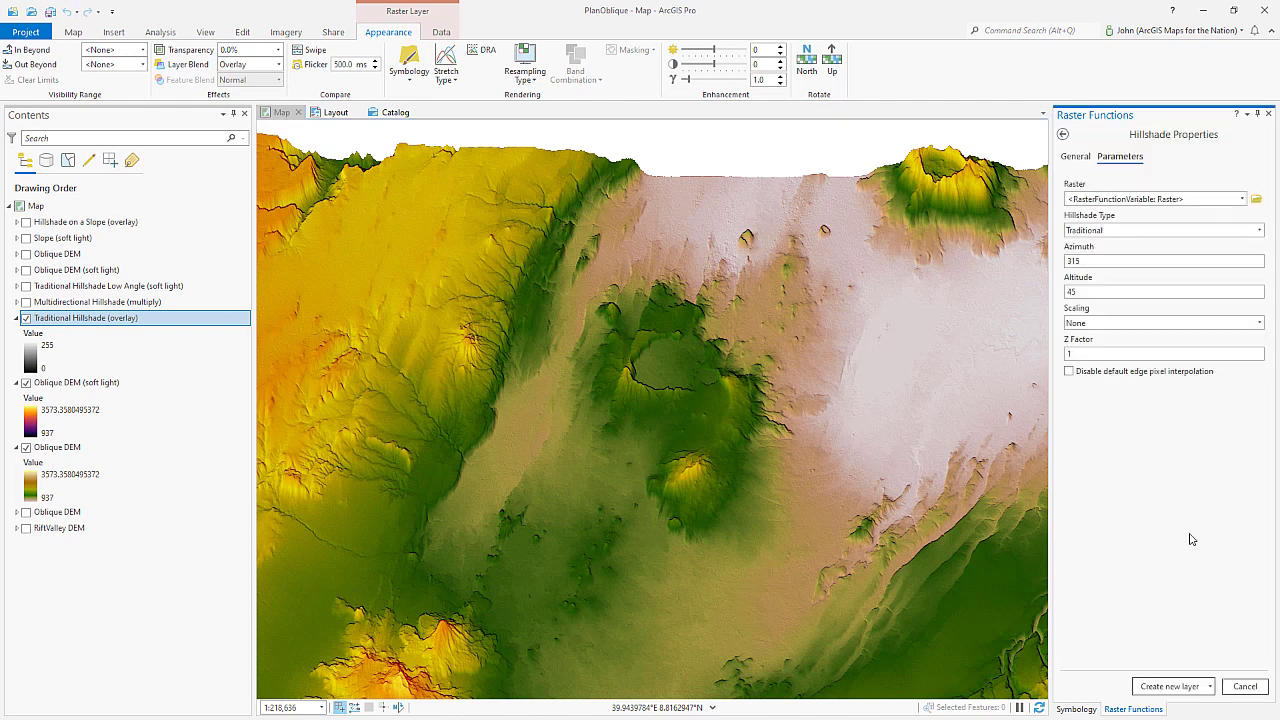
click(1260, 231)
click(1099, 258)
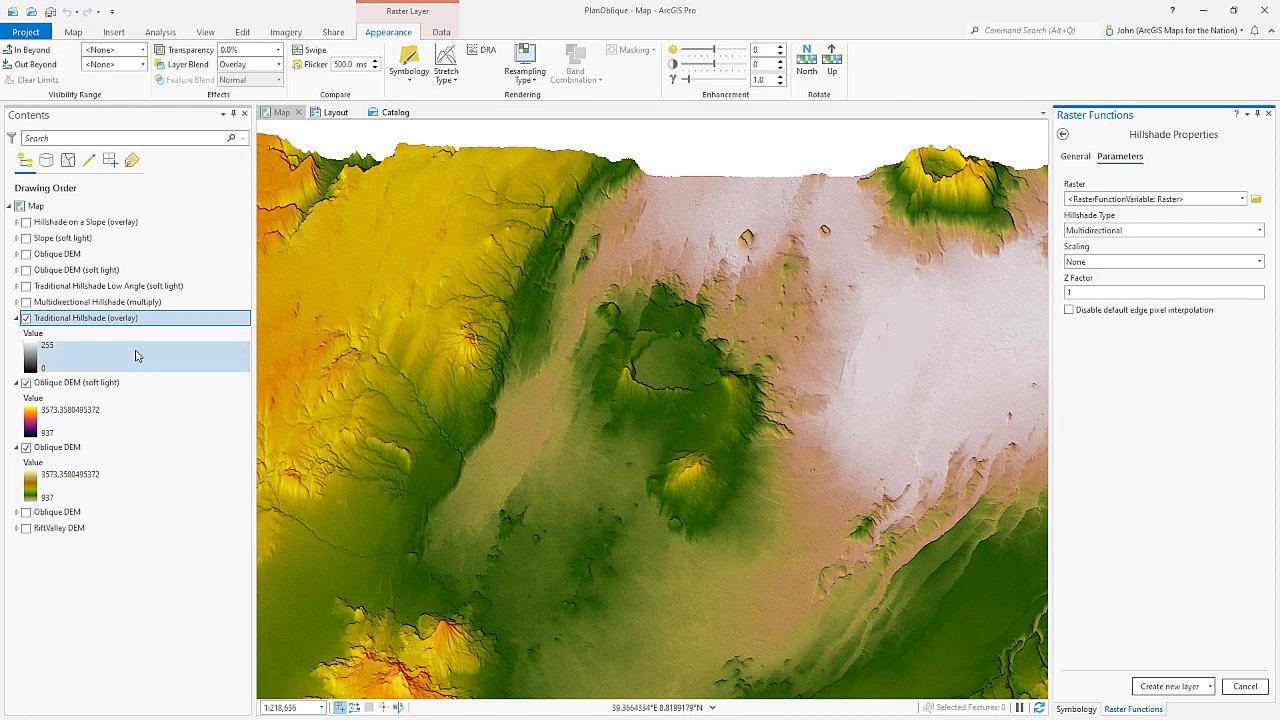
Step: Turn on and select the Multidirectional Hillshade (multiply) layer in Contents
click(18, 302)
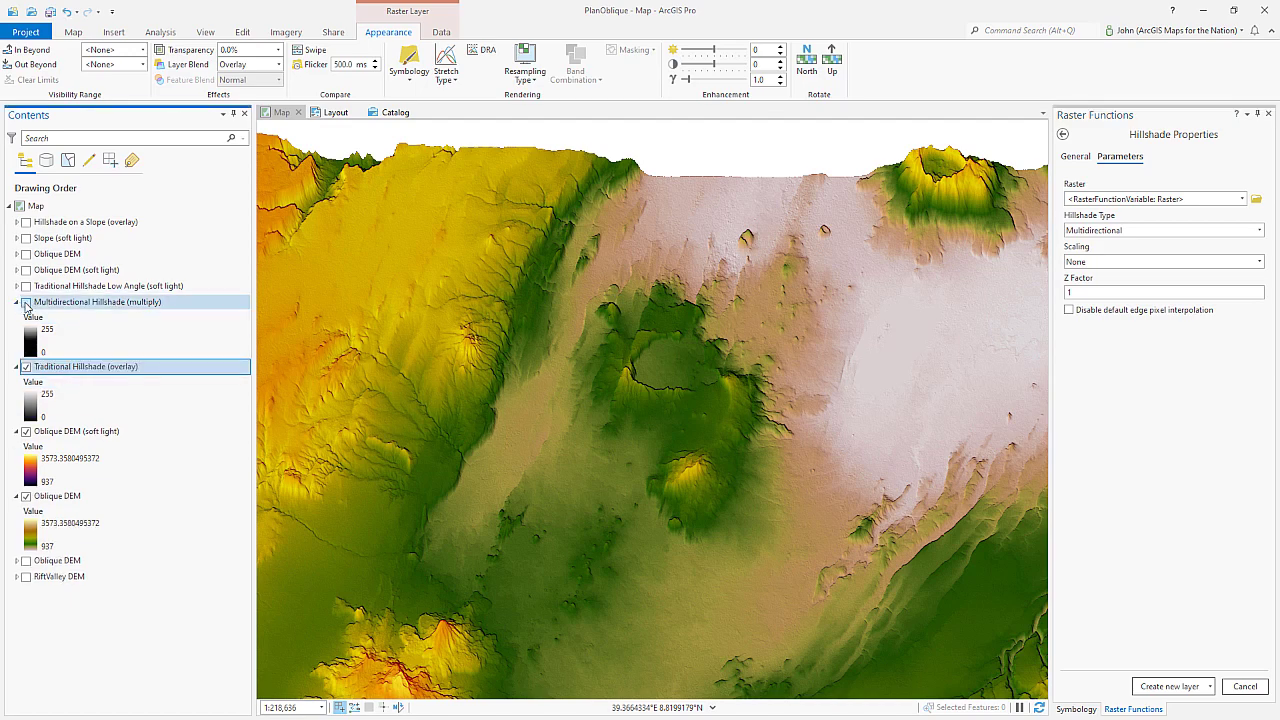
click(26, 302)
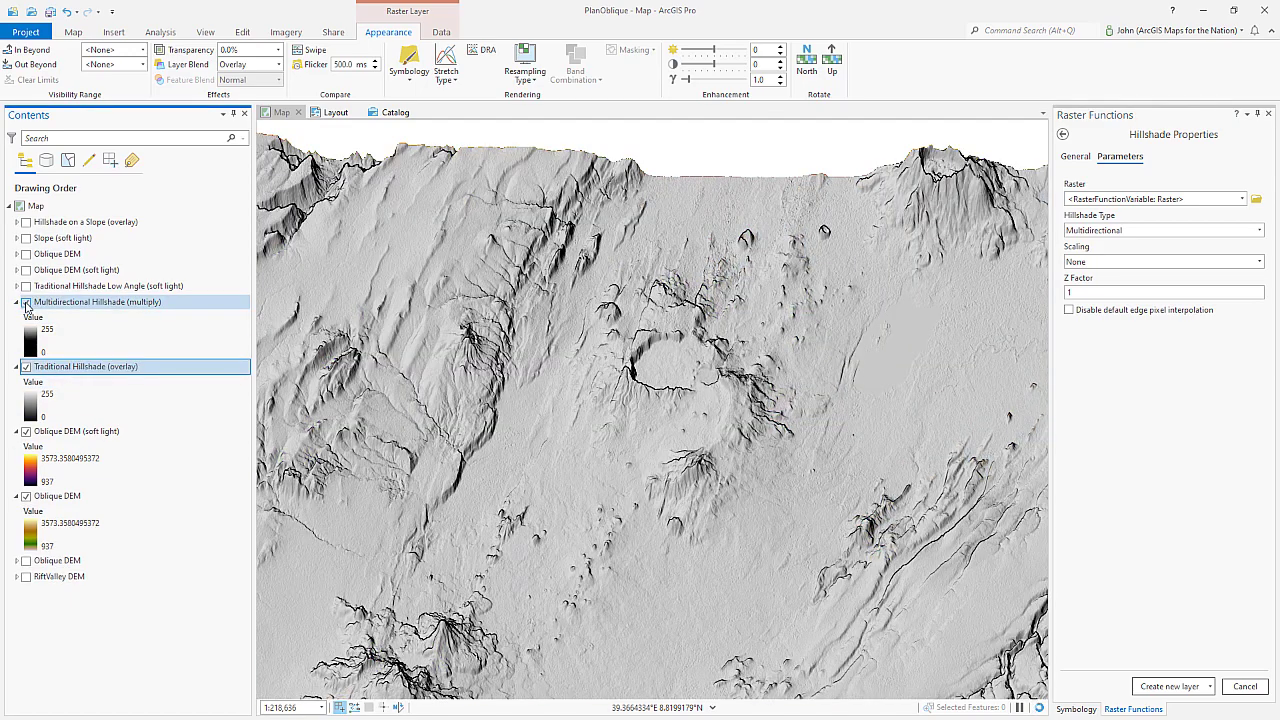
click(204, 307)
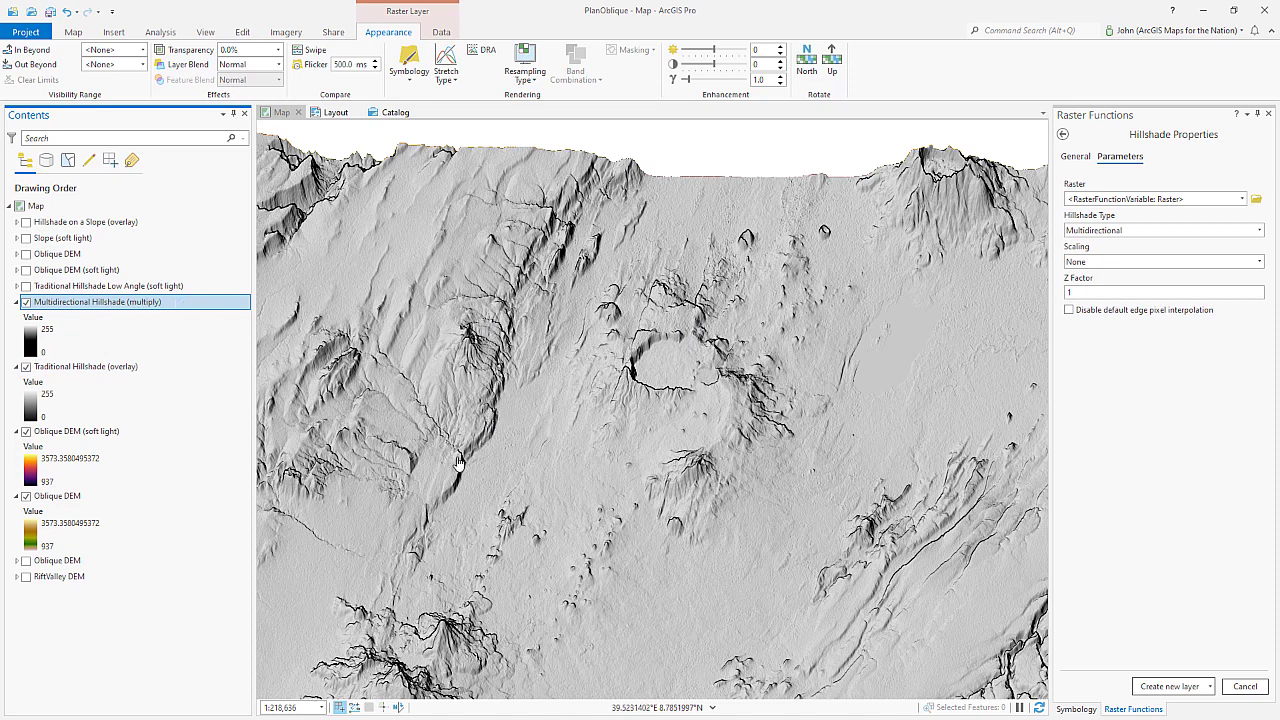
Step: Set the Multidirectional Hillshade (multiply) layer's Layer Blend to Multiply
click(279, 64)
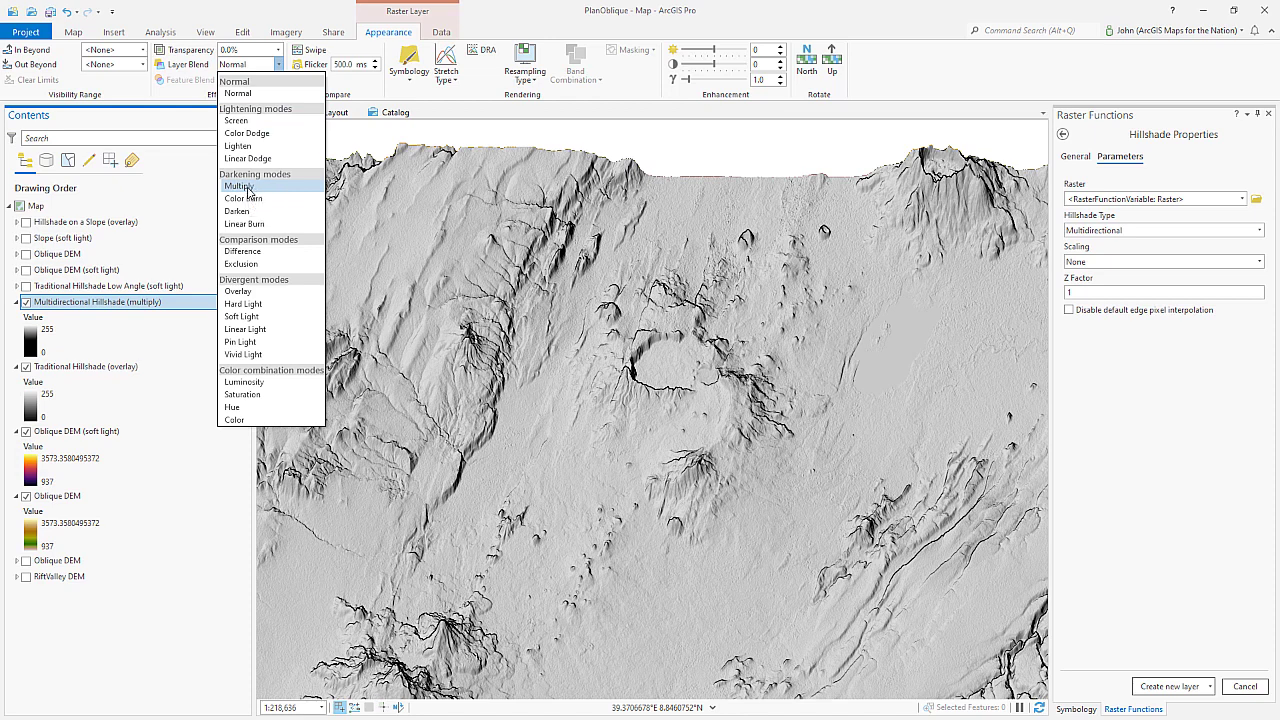
click(240, 186)
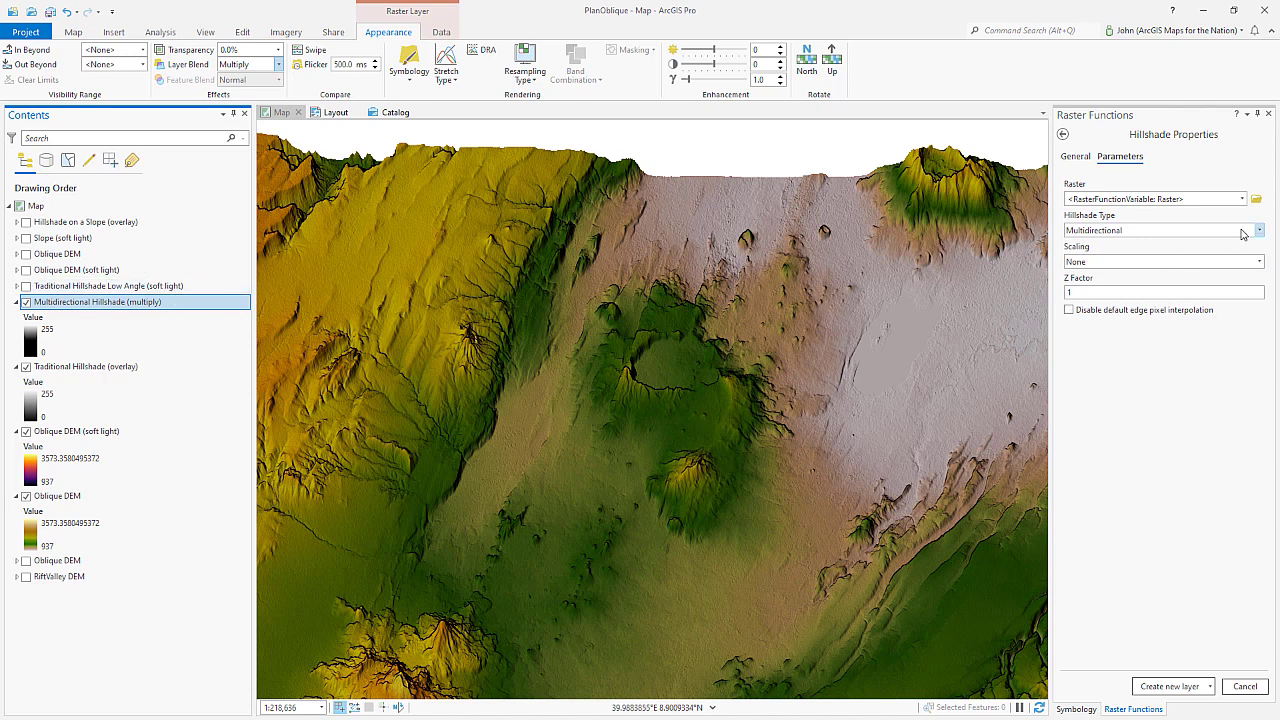
Step: Switch the hillshade type back to Traditional with altitude 25, then enable Traditional Hillshade Low Angle (soft light)
click(1259, 231)
click(1208, 248)
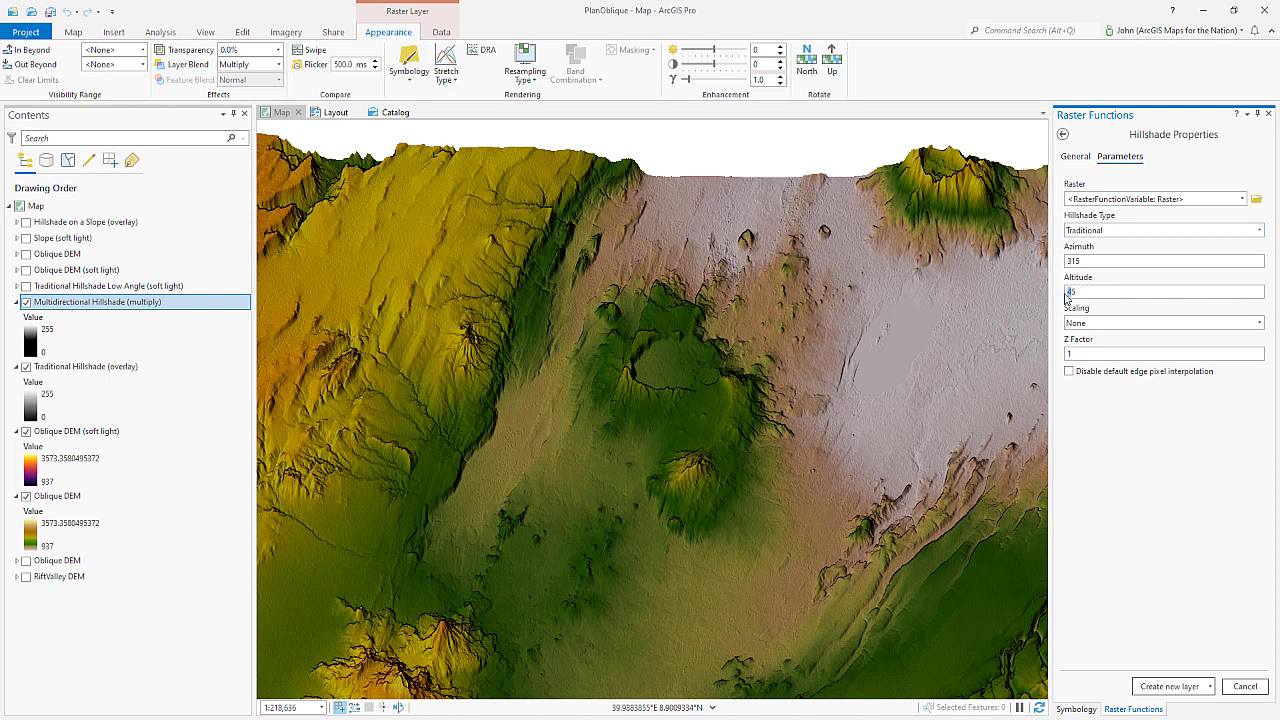
text(2)
click(19, 286)
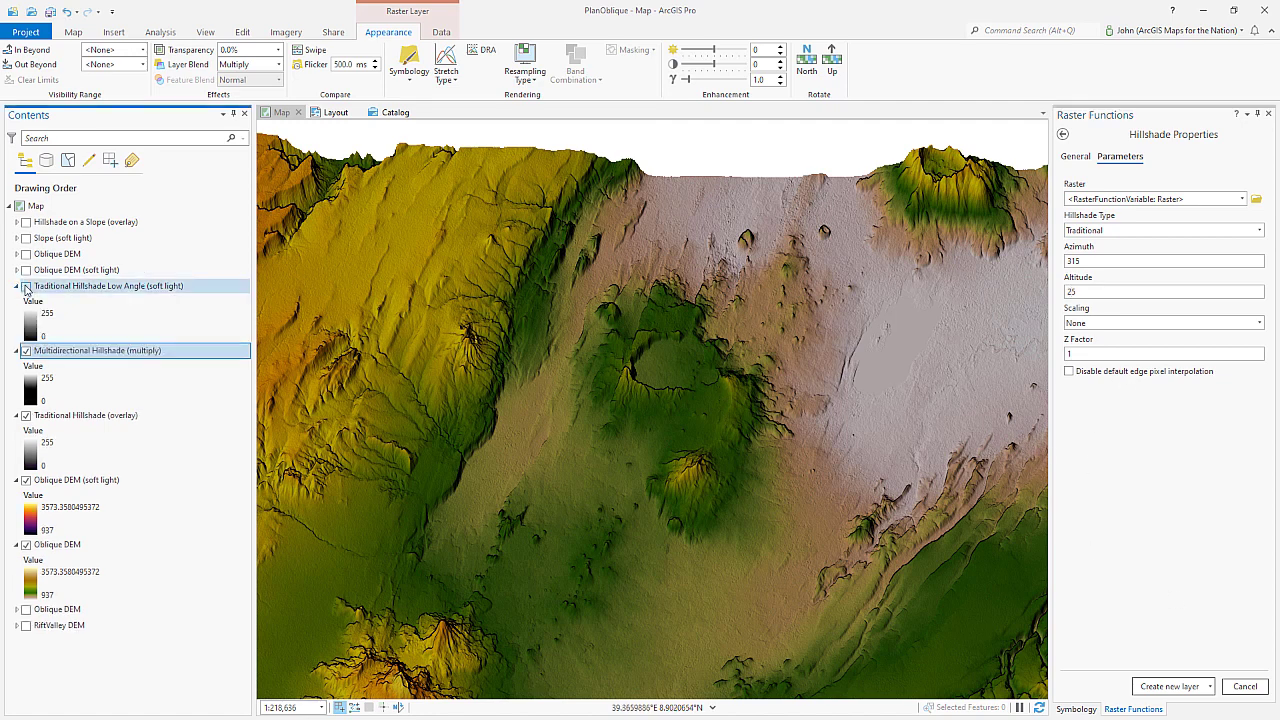
click(26, 287)
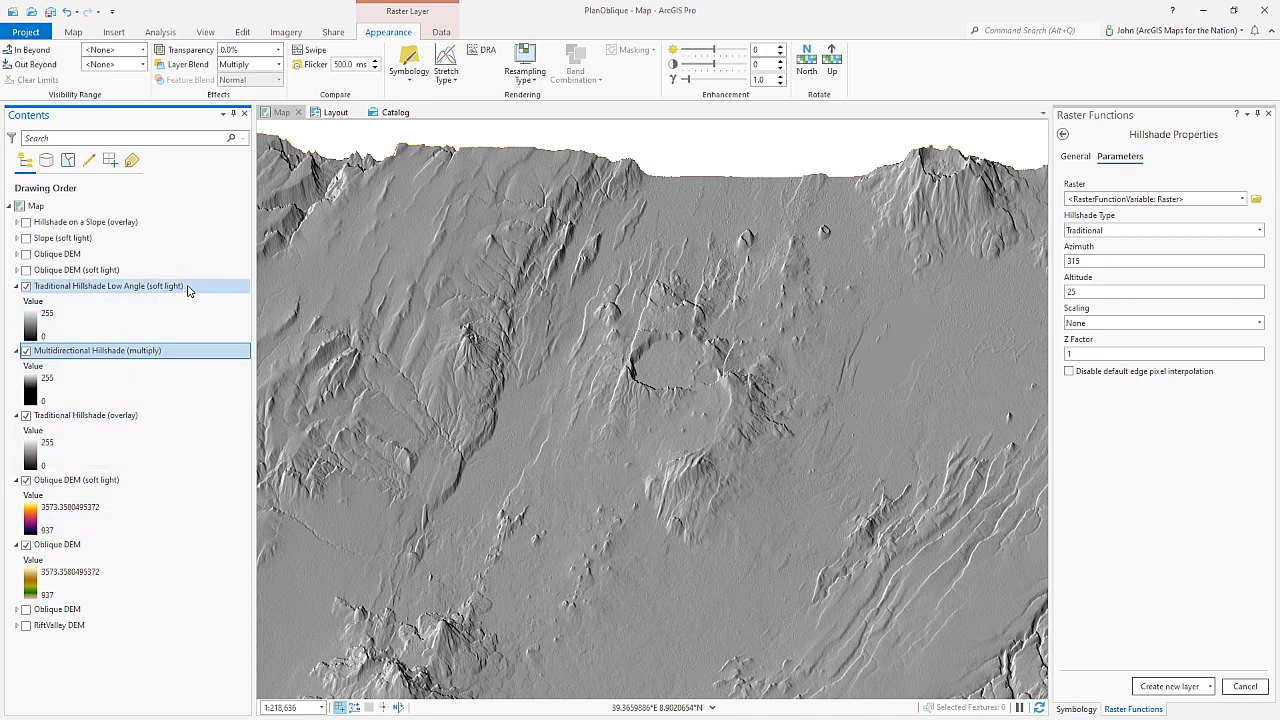
Step: Give the Traditional Hillshade Low Angle (soft light) layer a Soft Light layer blend, then nudge the map slightly
click(140, 286)
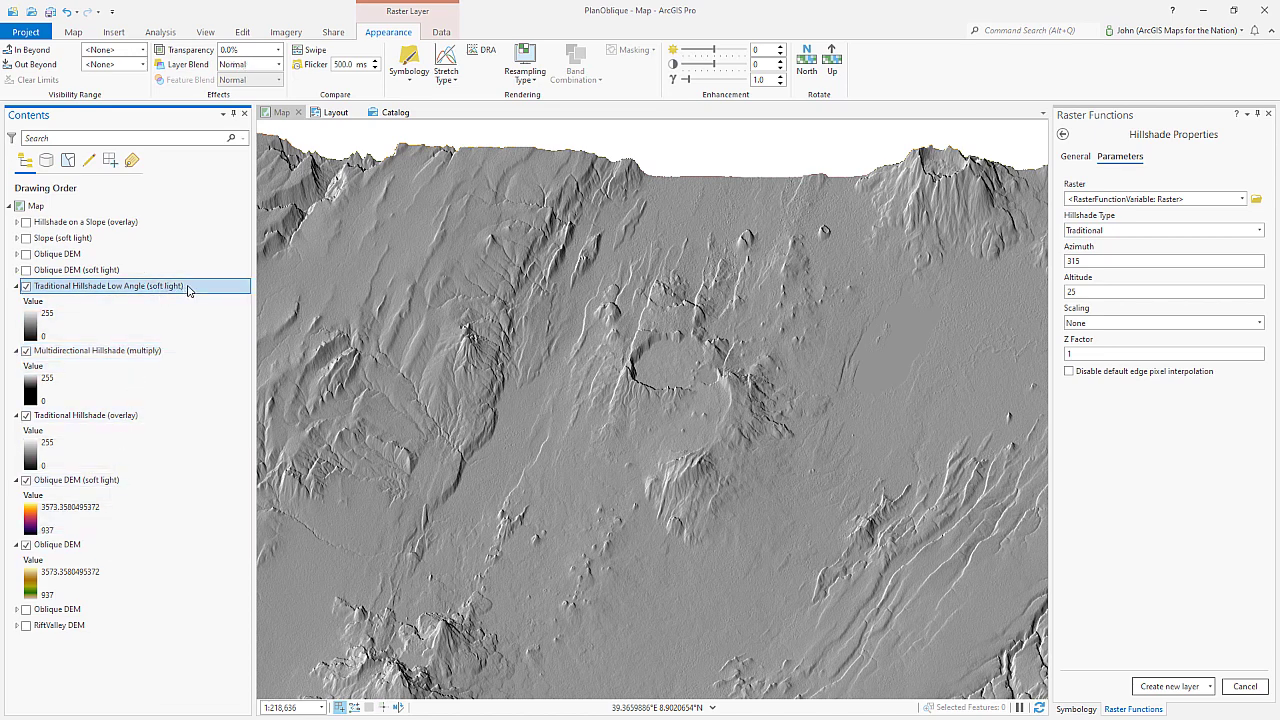
click(279, 64)
click(243, 316)
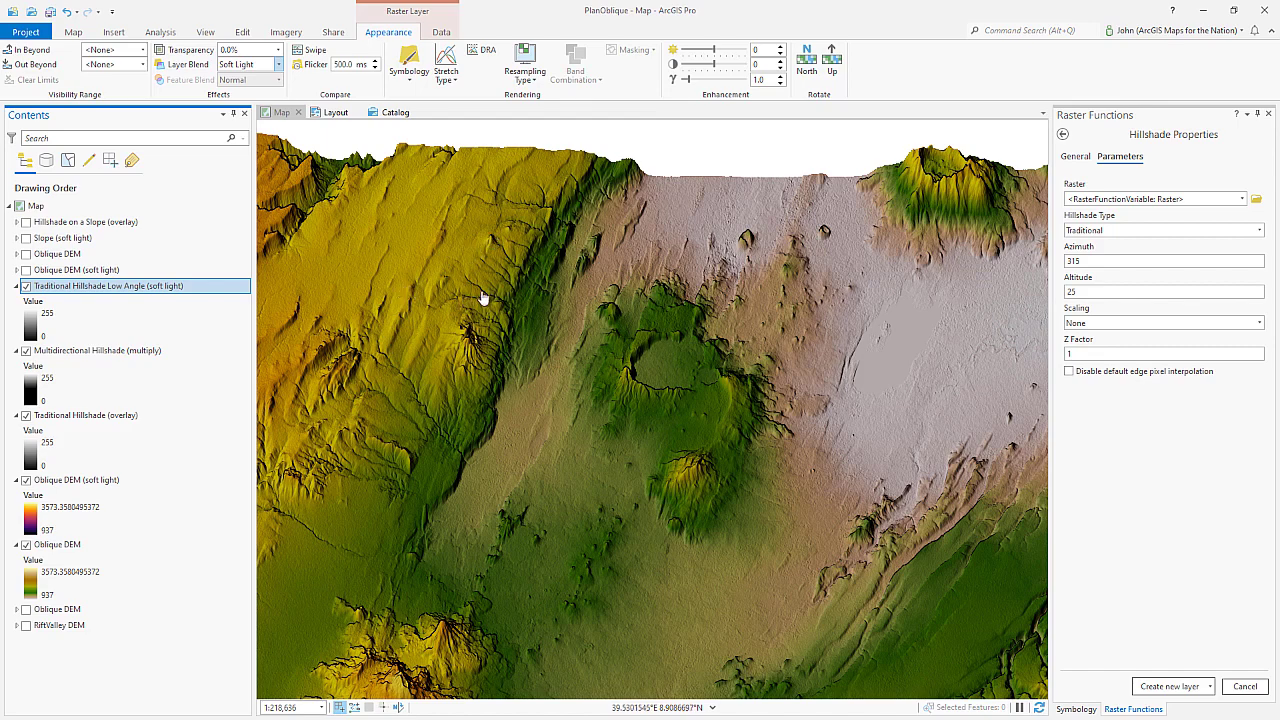
click(598, 364)
drag(598, 364, 597, 349)
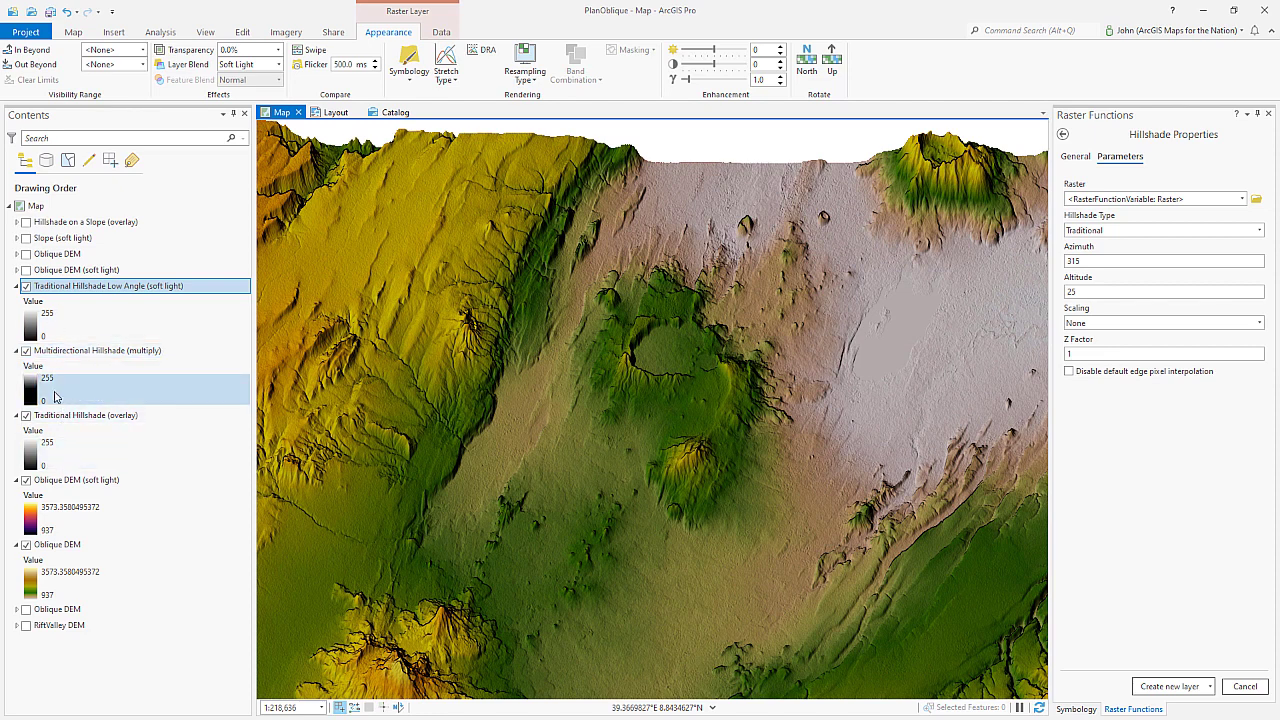
Step: Enable the Oblique DEM (soft light) layer and set its Layer Blend to Soft Light via Symbology
click(112, 549)
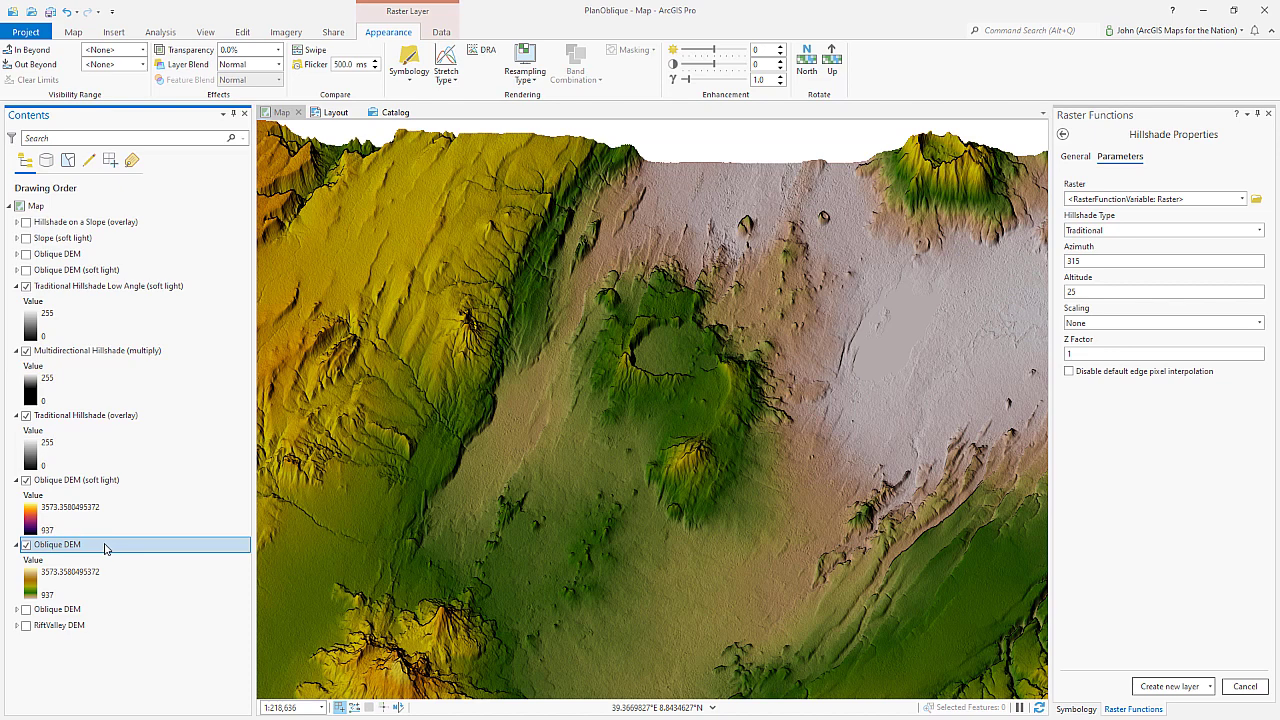
click(133, 272)
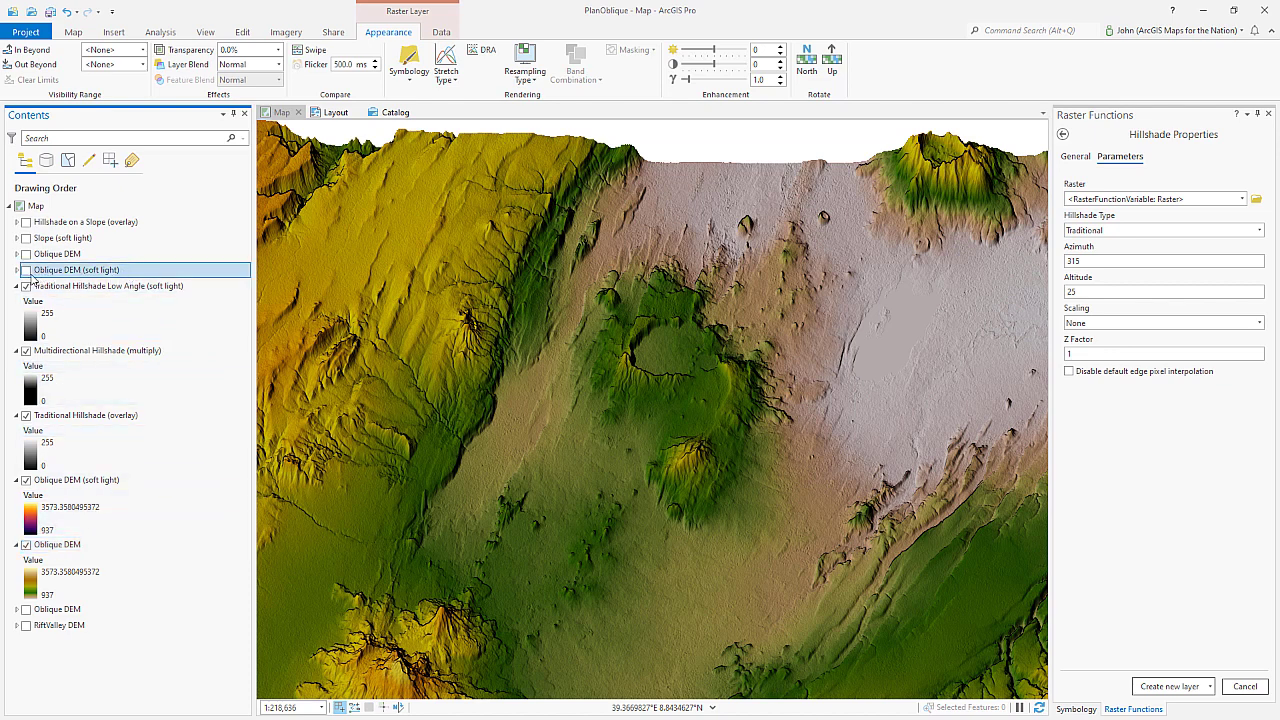
click(17, 270)
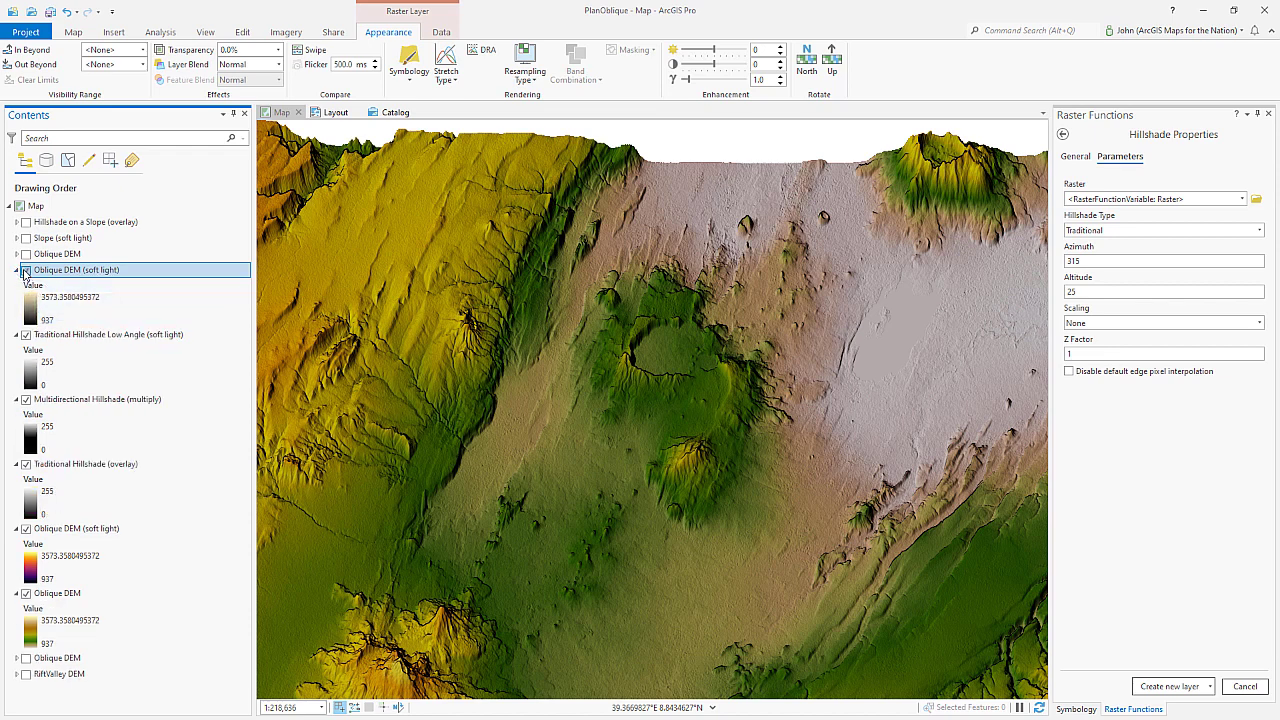
click(26, 271)
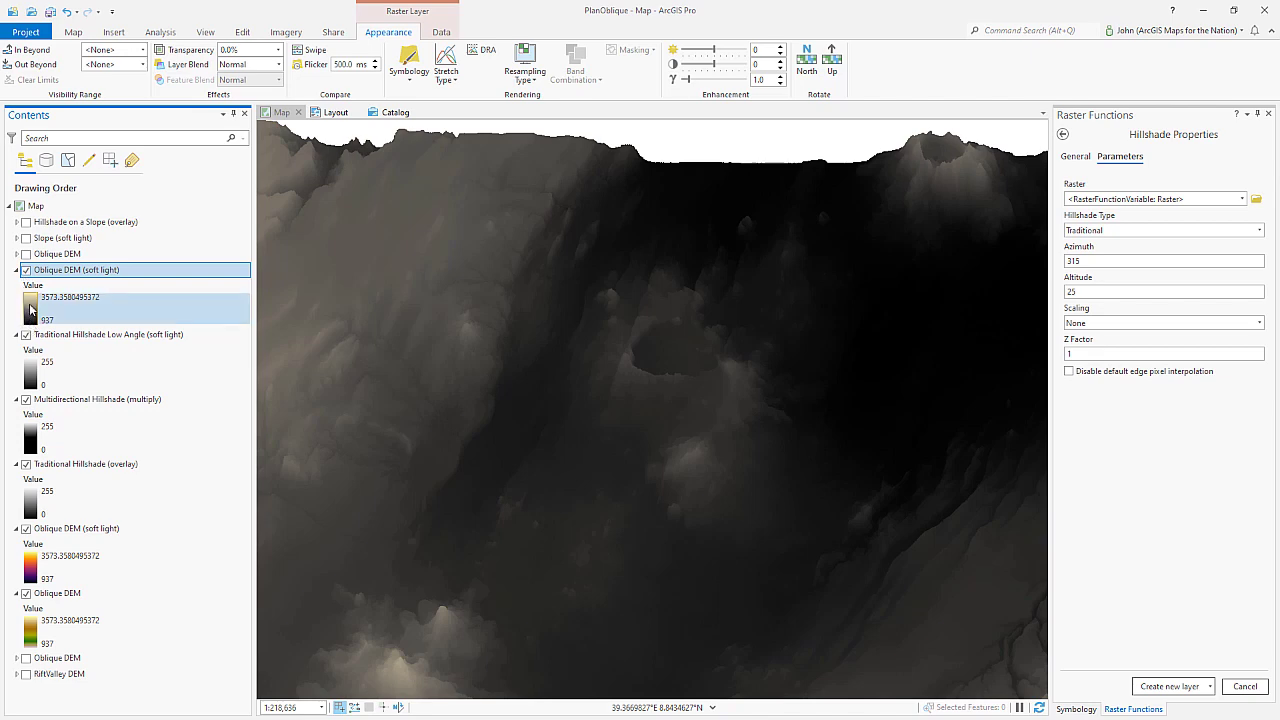
click(30, 310)
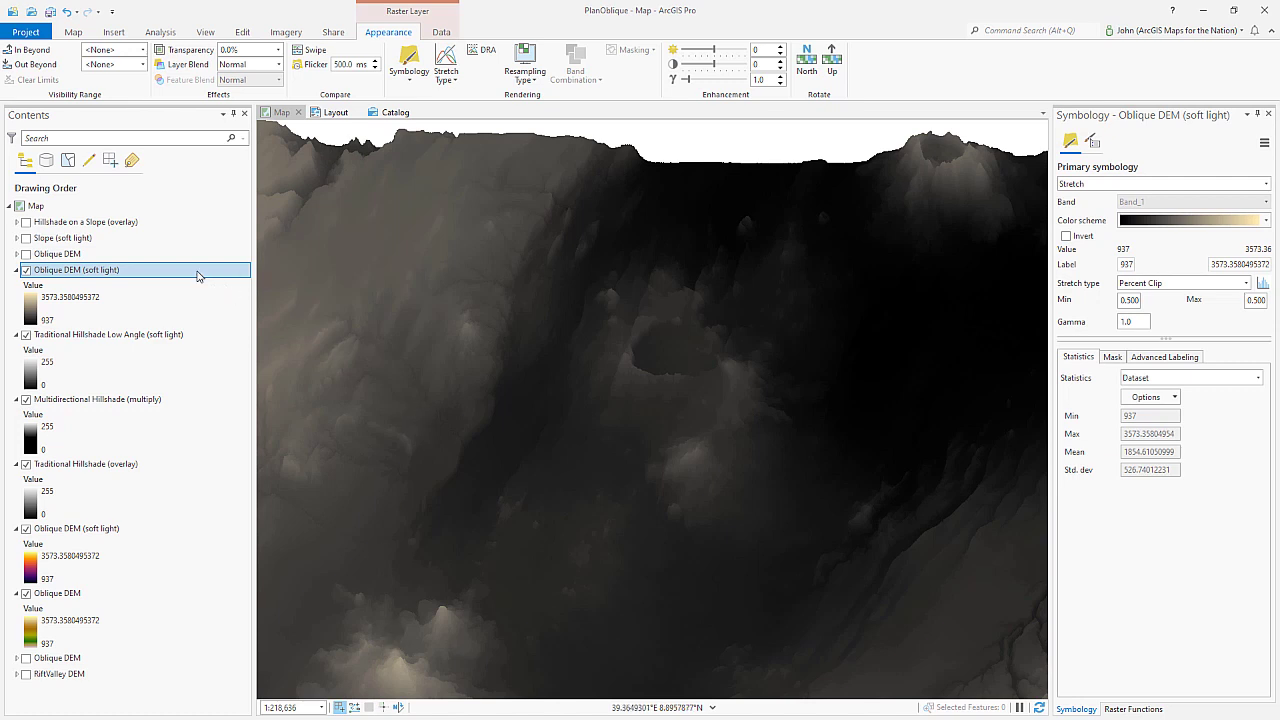
click(280, 65)
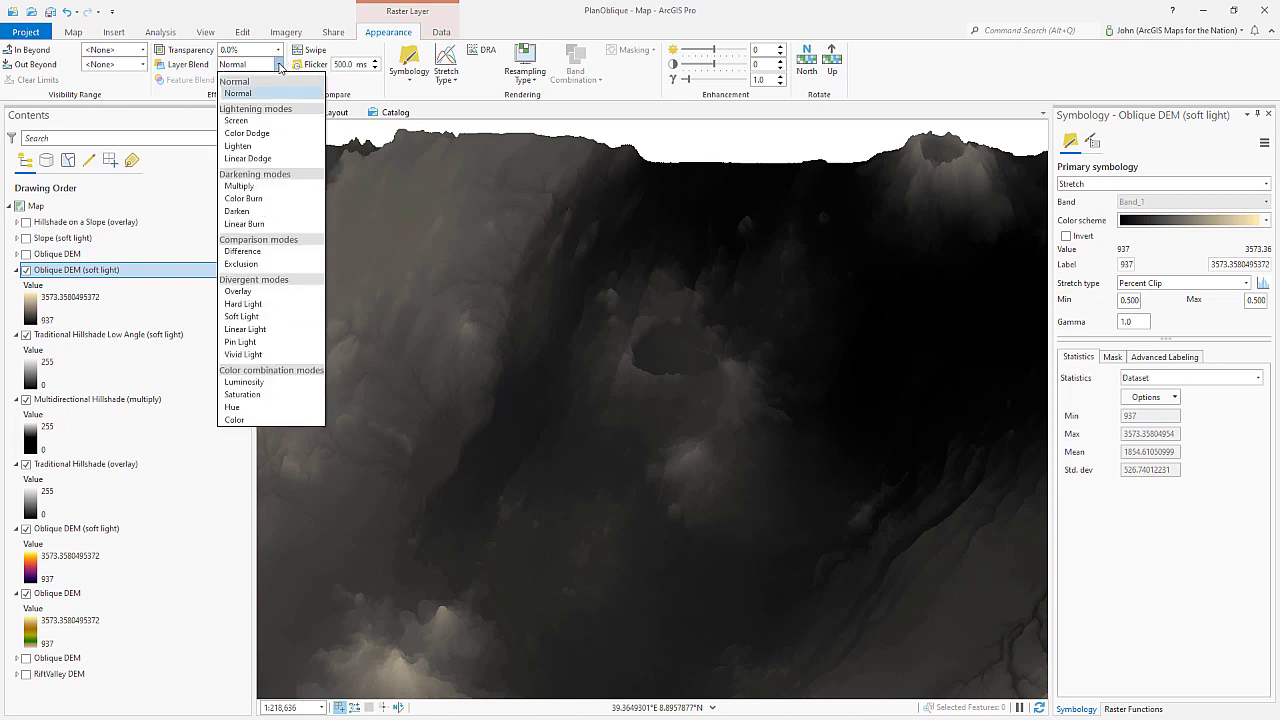
click(248, 318)
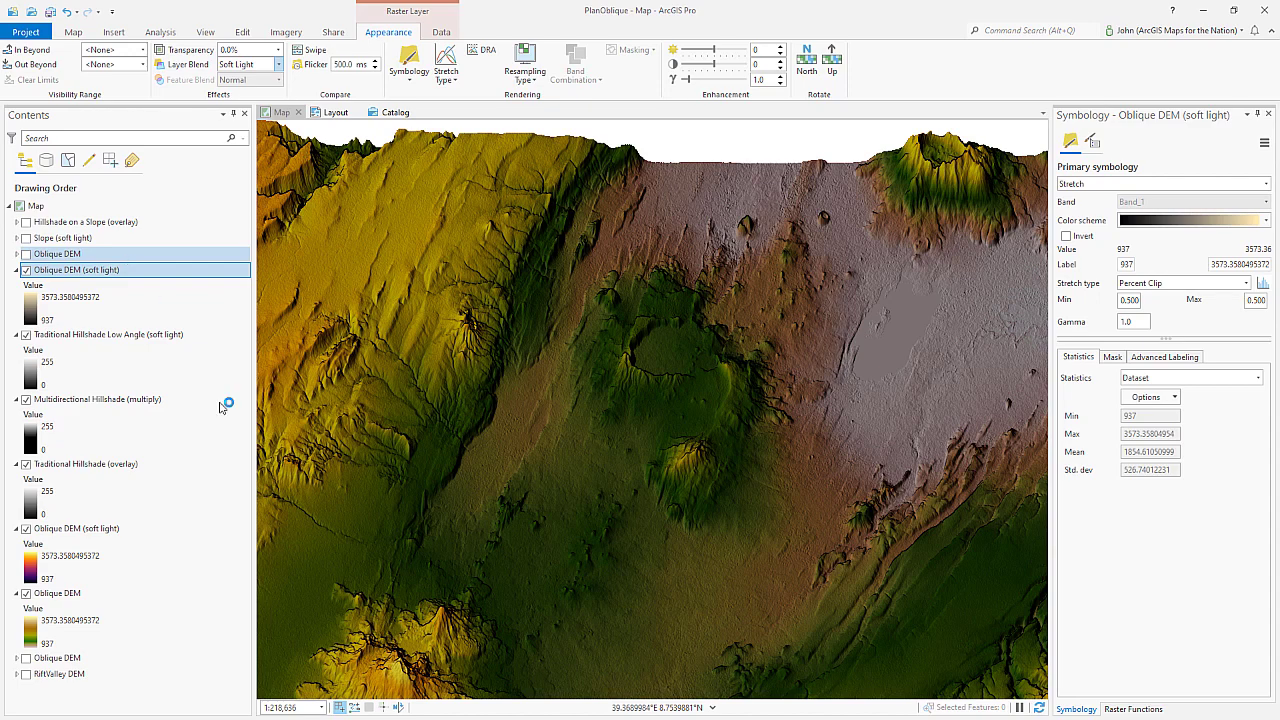
Step: Open the Oblique DEM colour scheme editor, review its first, middle and last stops, and cancel
click(113, 255)
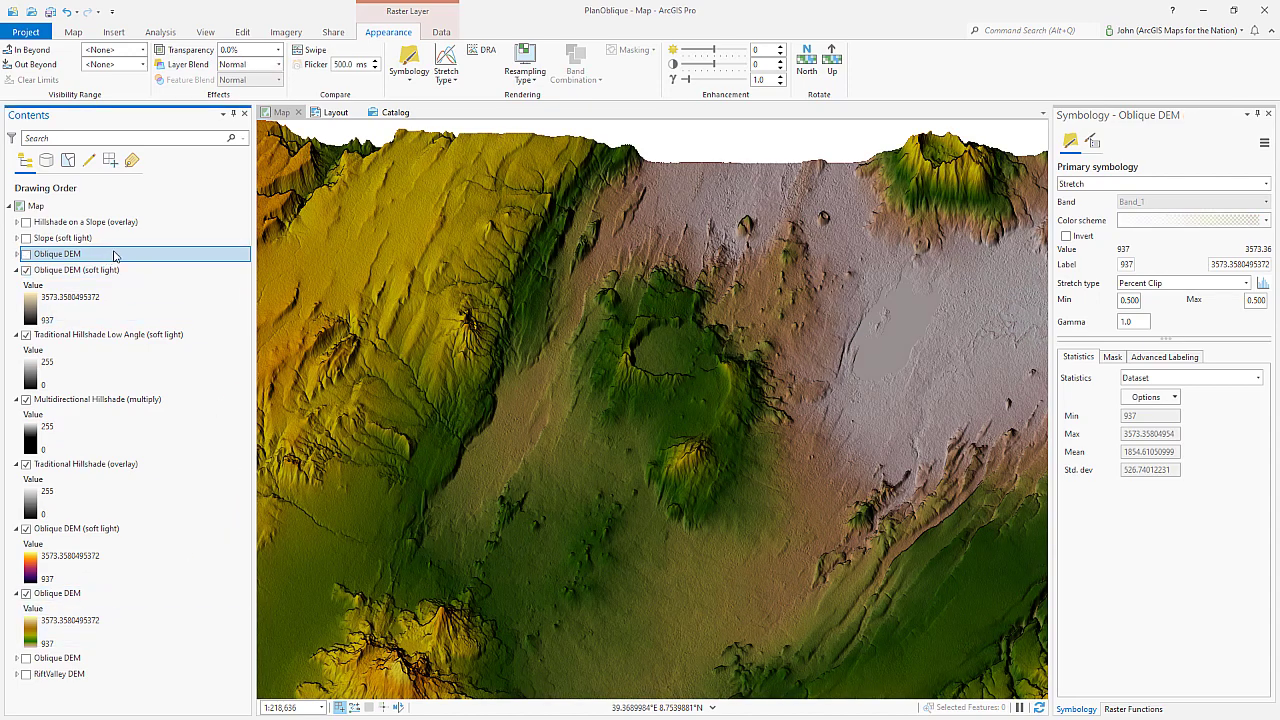
click(17, 254)
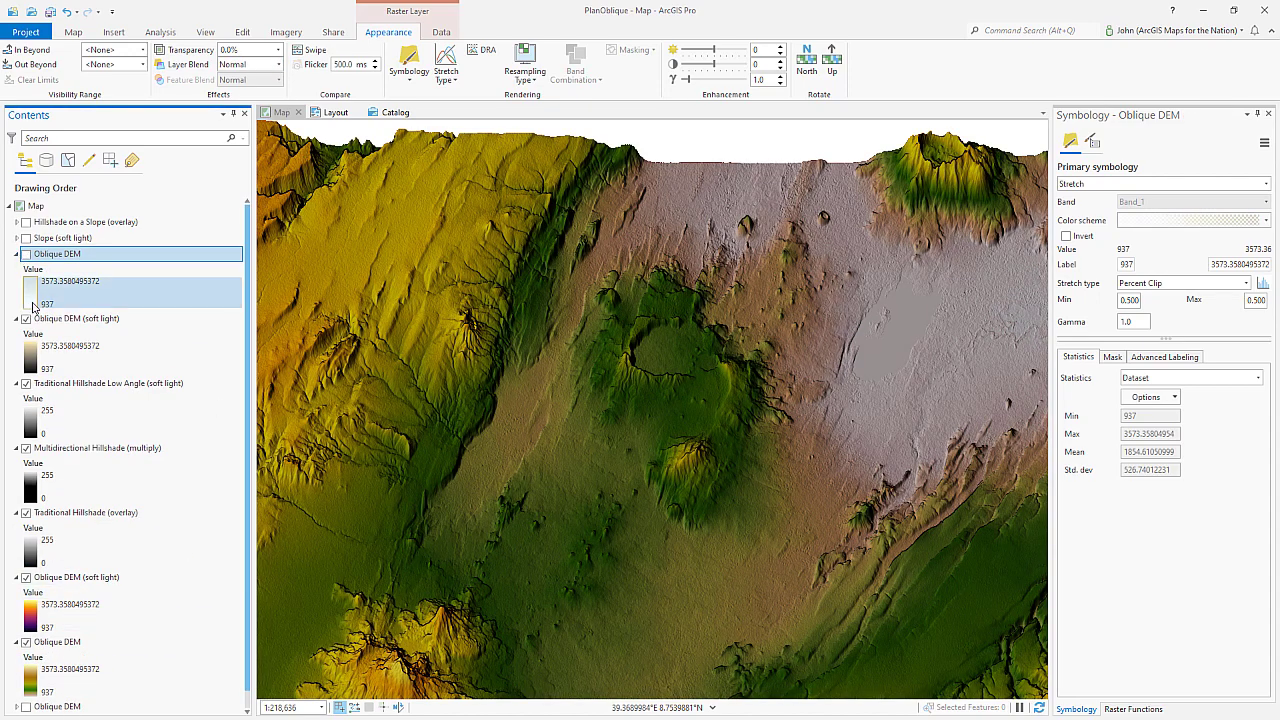
click(32, 306)
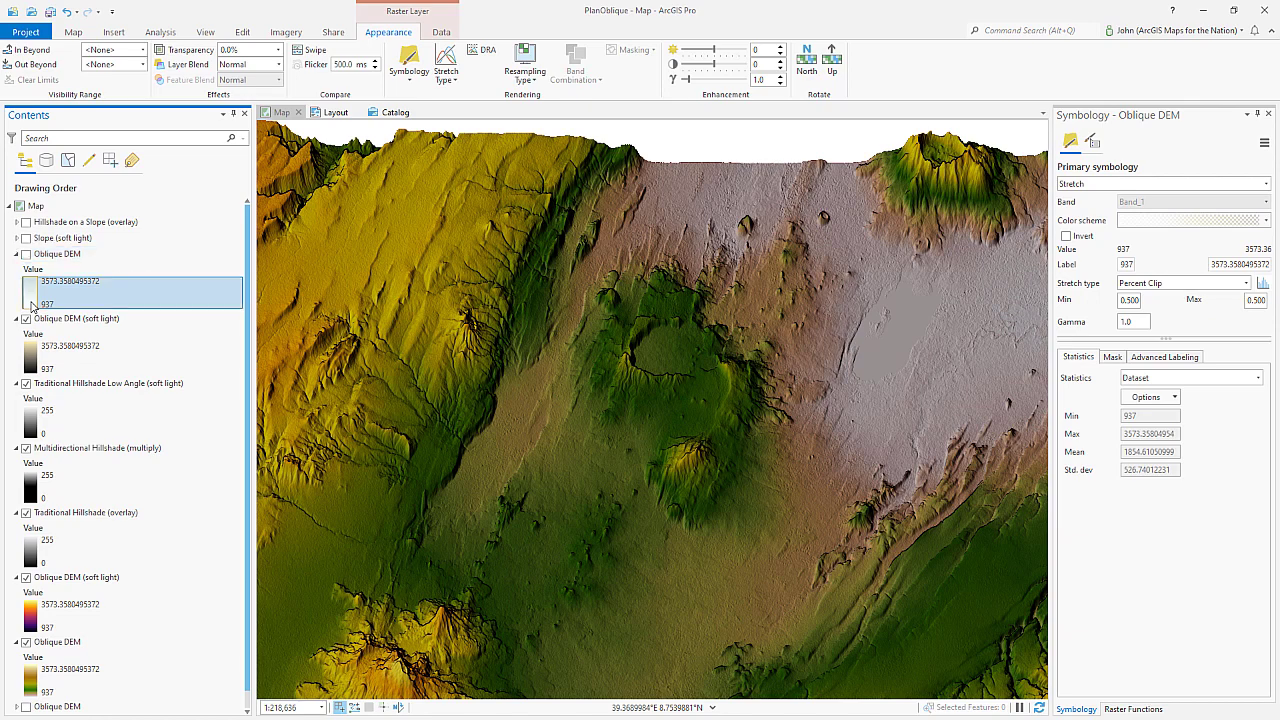
click(1266, 222)
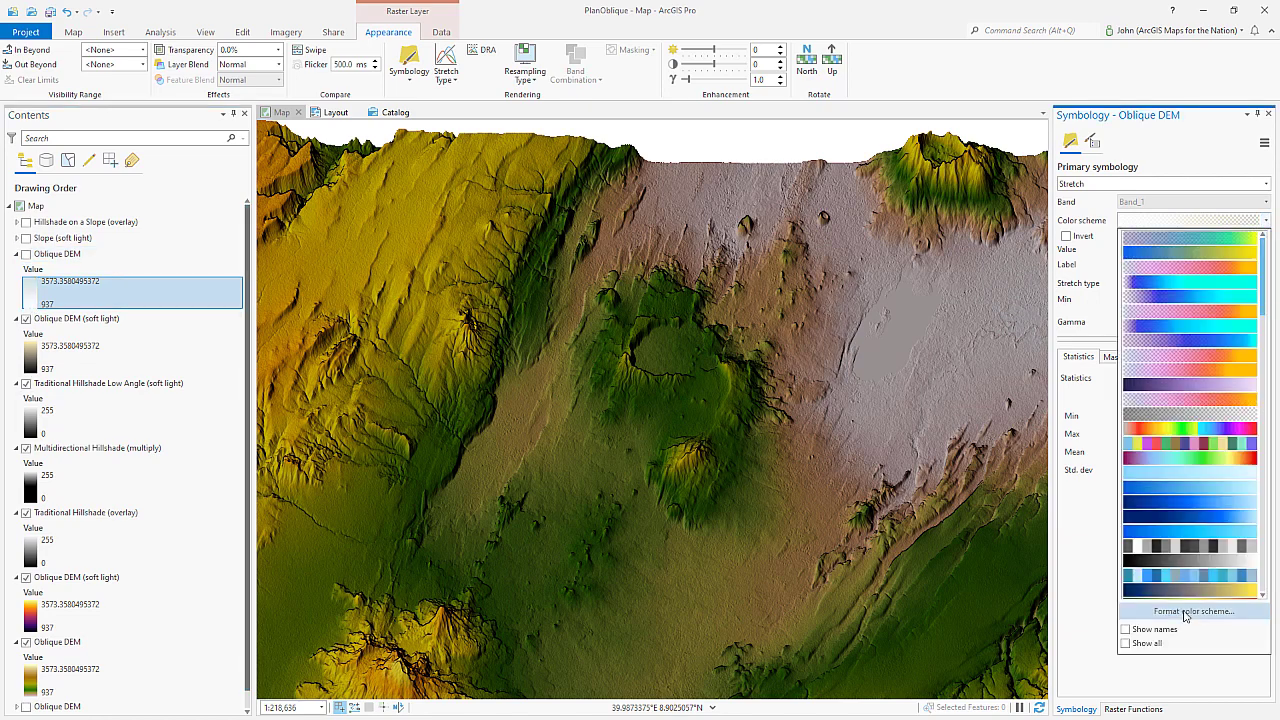
click(1184, 614)
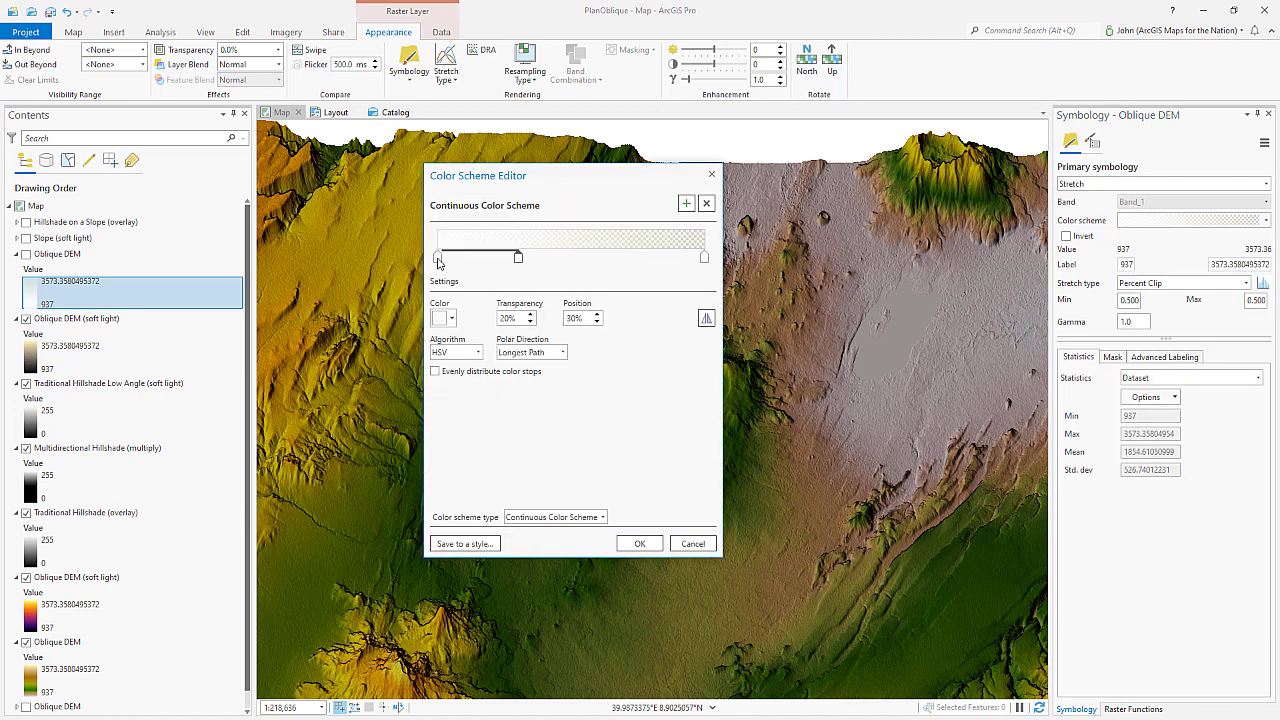
click(437, 258)
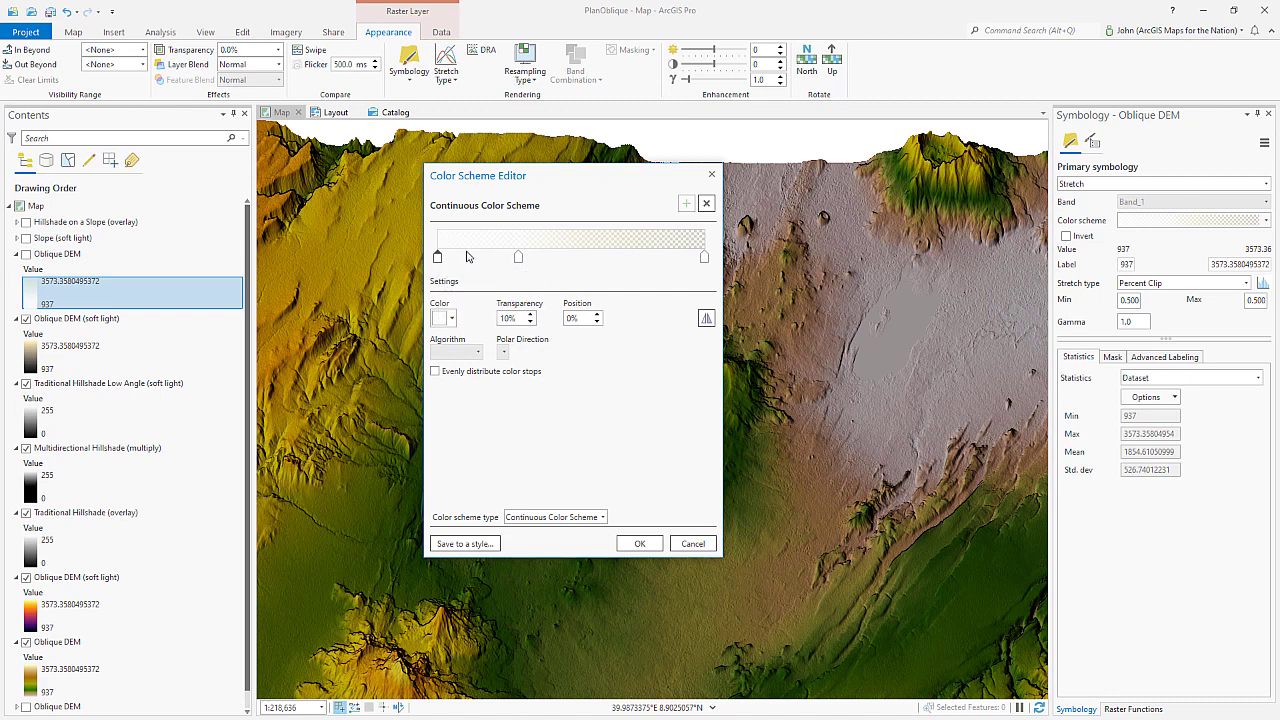
click(518, 258)
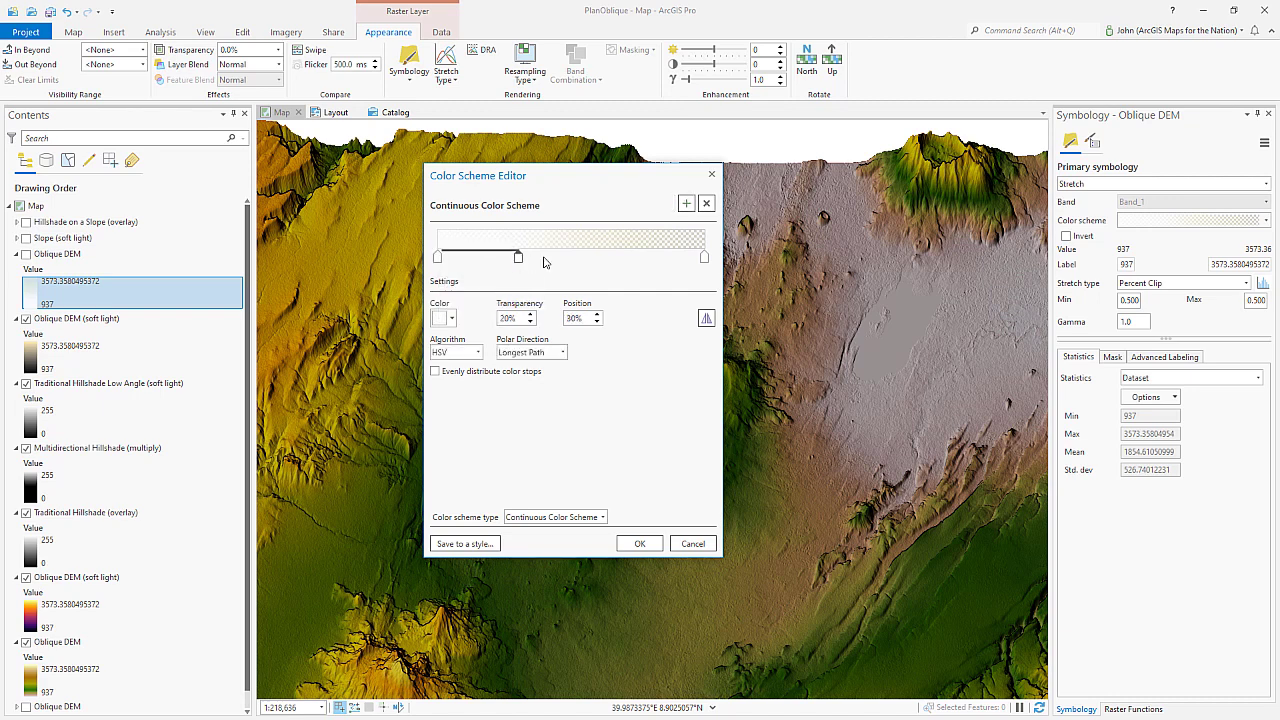
click(704, 258)
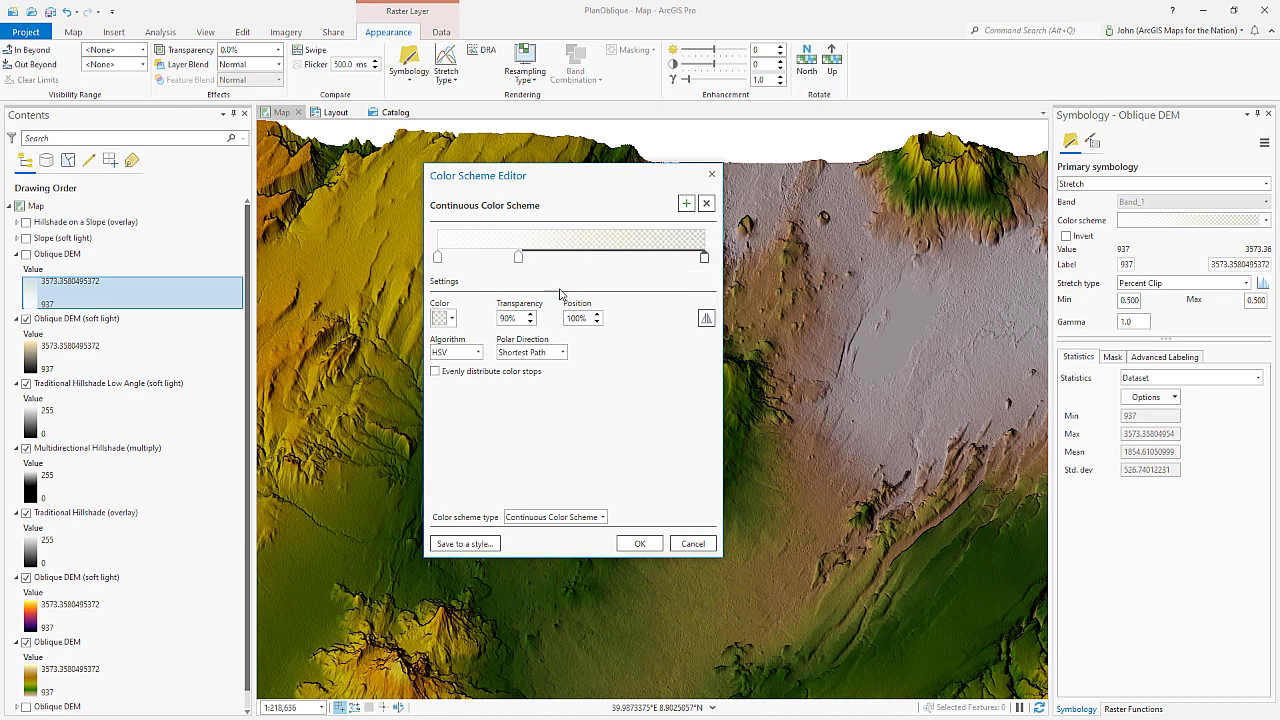
click(437, 258)
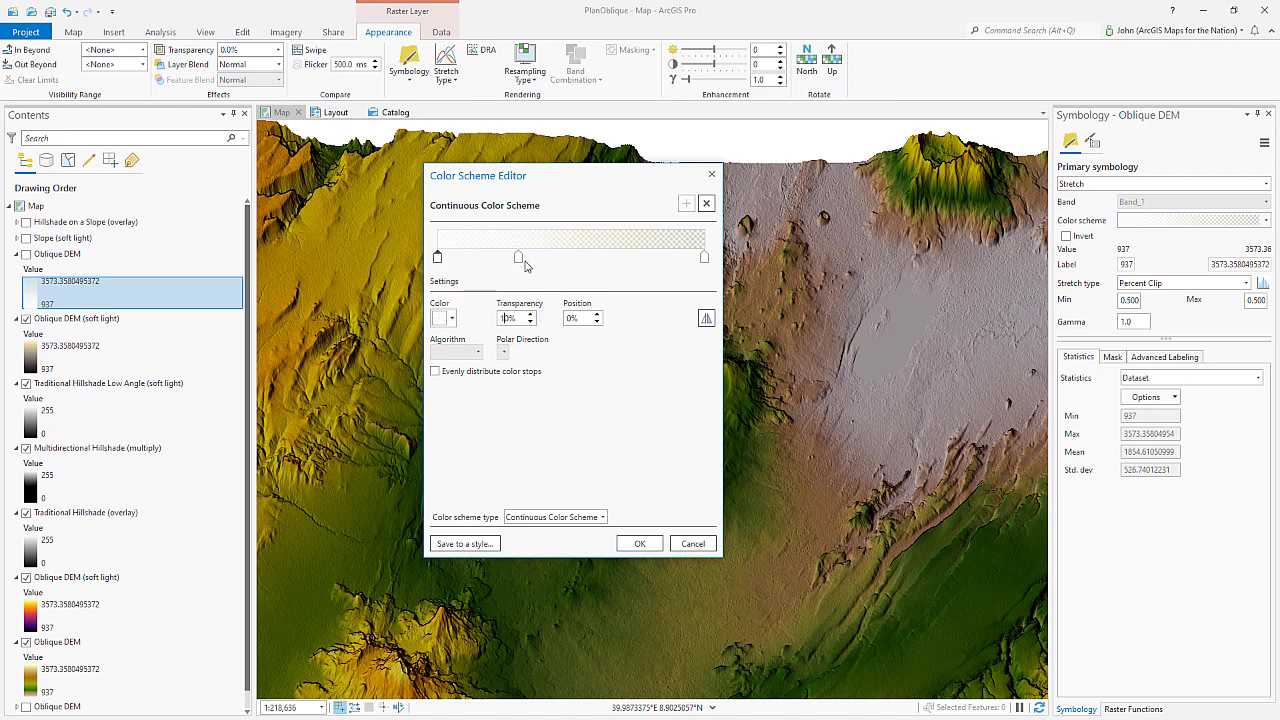
click(697, 543)
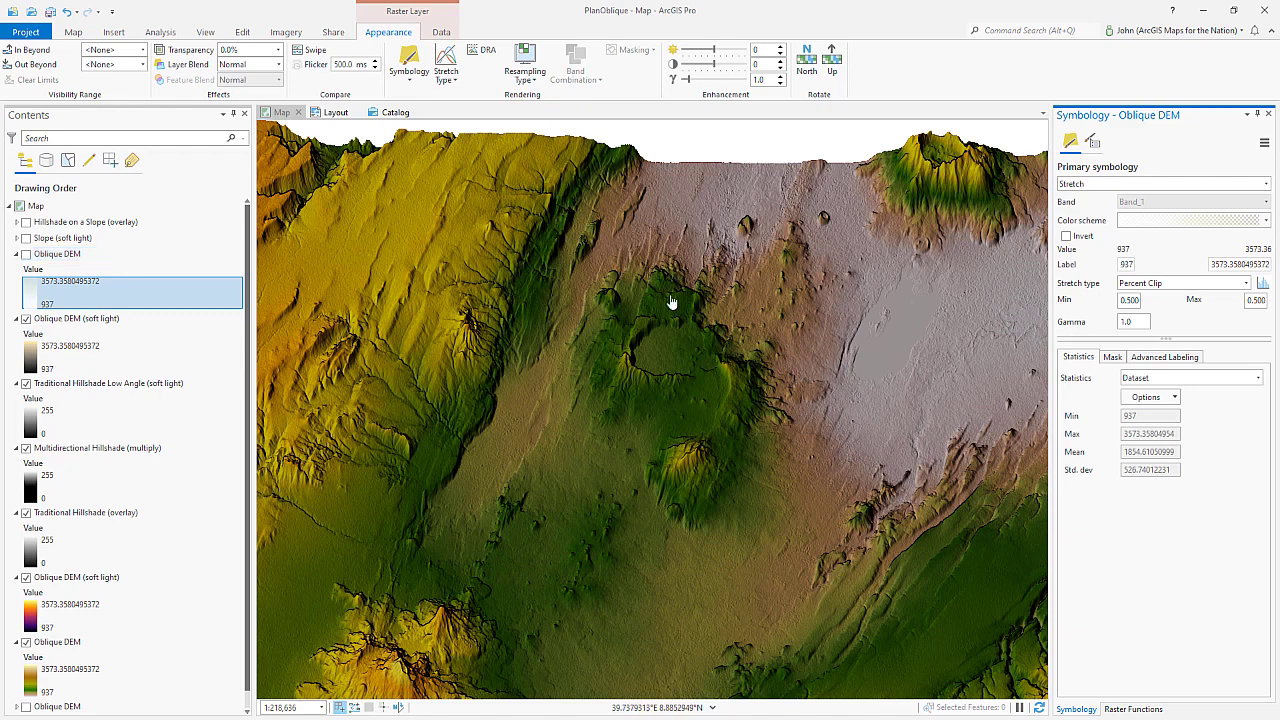
Step: Turn the Oblique DEM layer back on and pan the terrain up-left
click(26, 254)
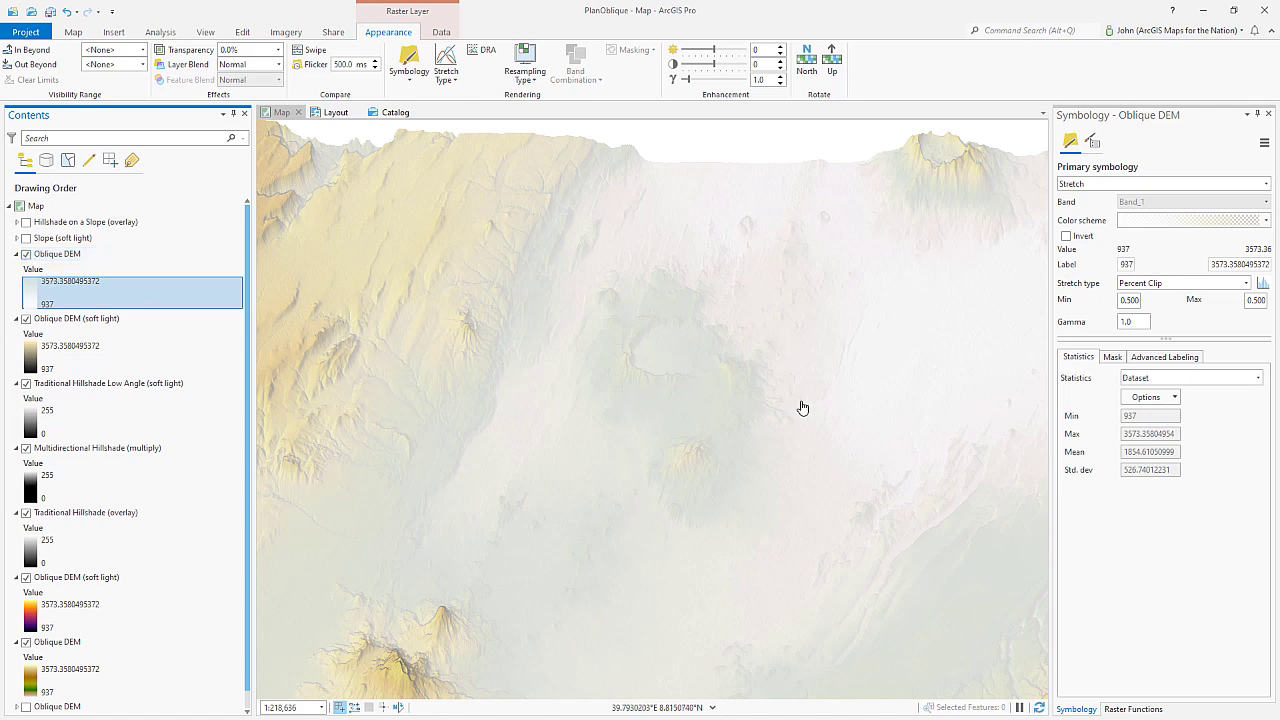
scroll(818, 430, down, 2)
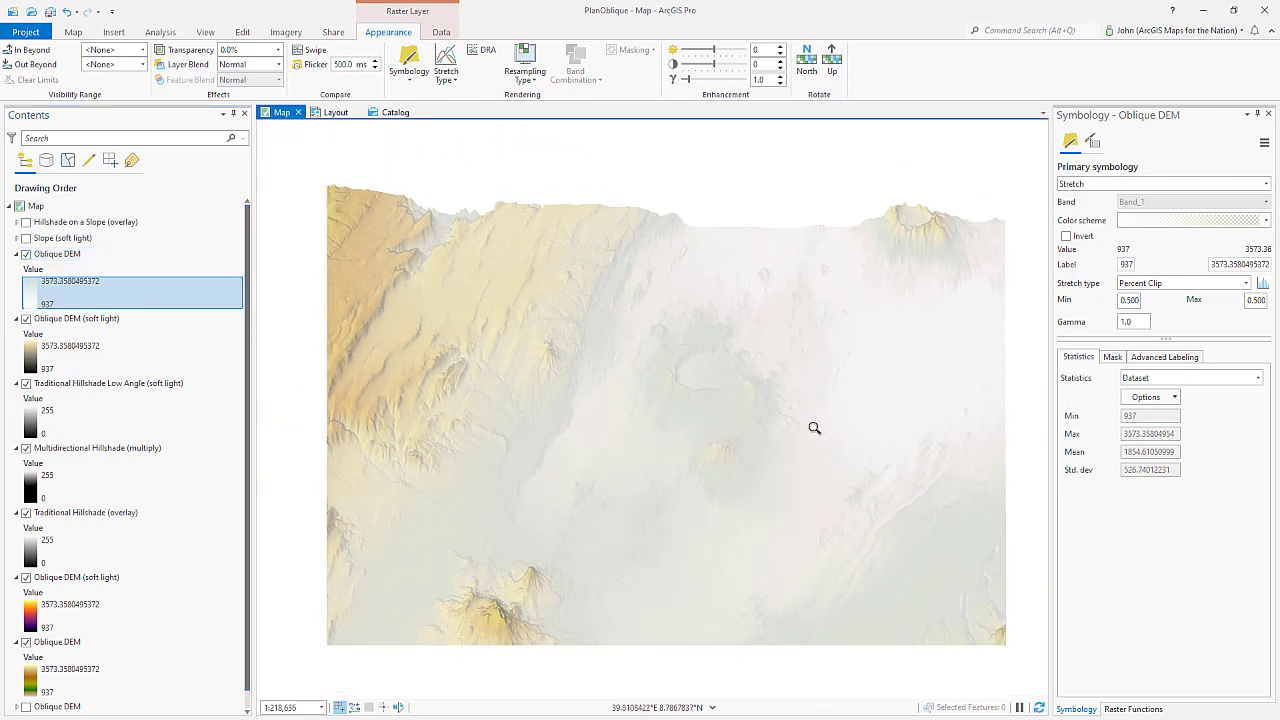
scroll(686, 543, up, 3)
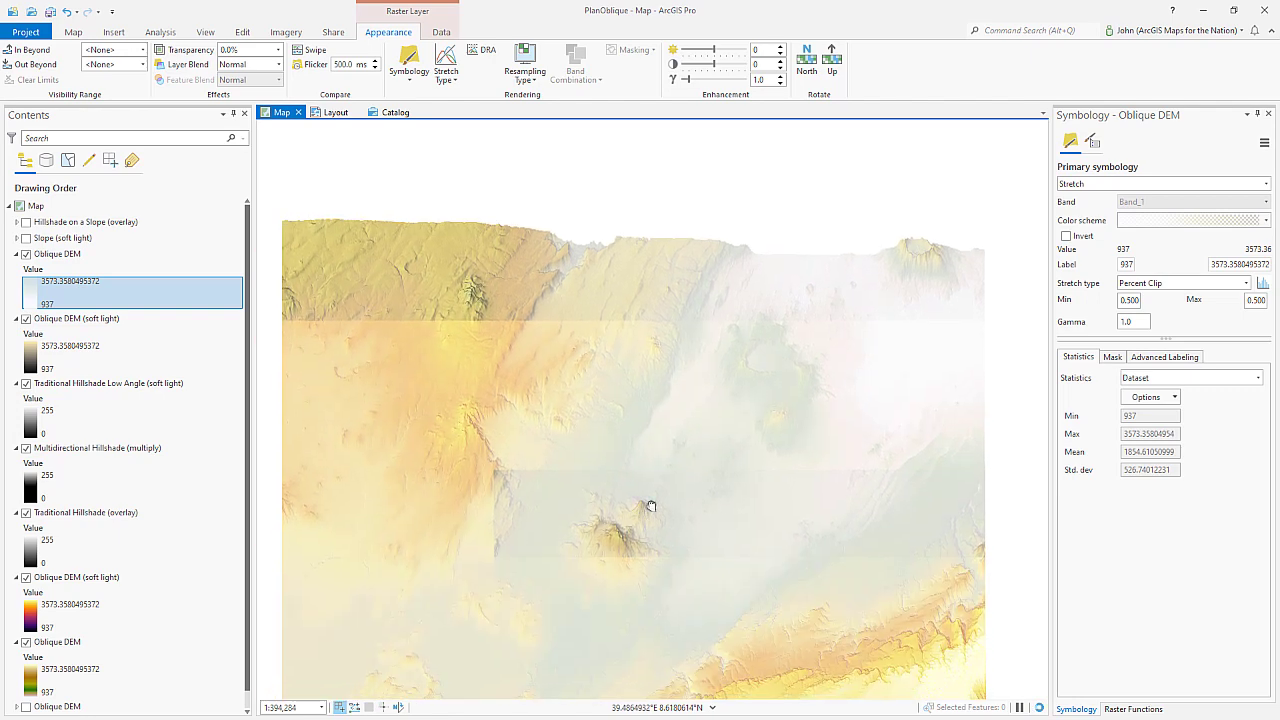
drag(731, 378, 694, 343)
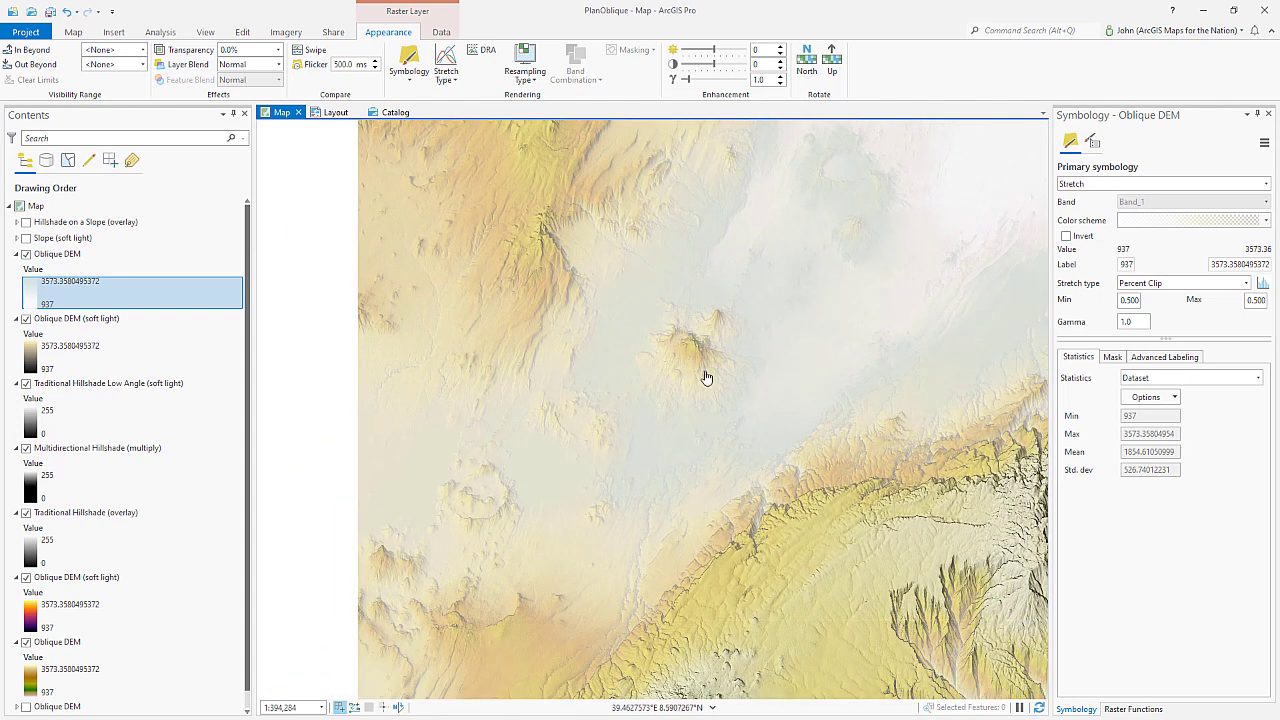
key(Right)
key(Down)
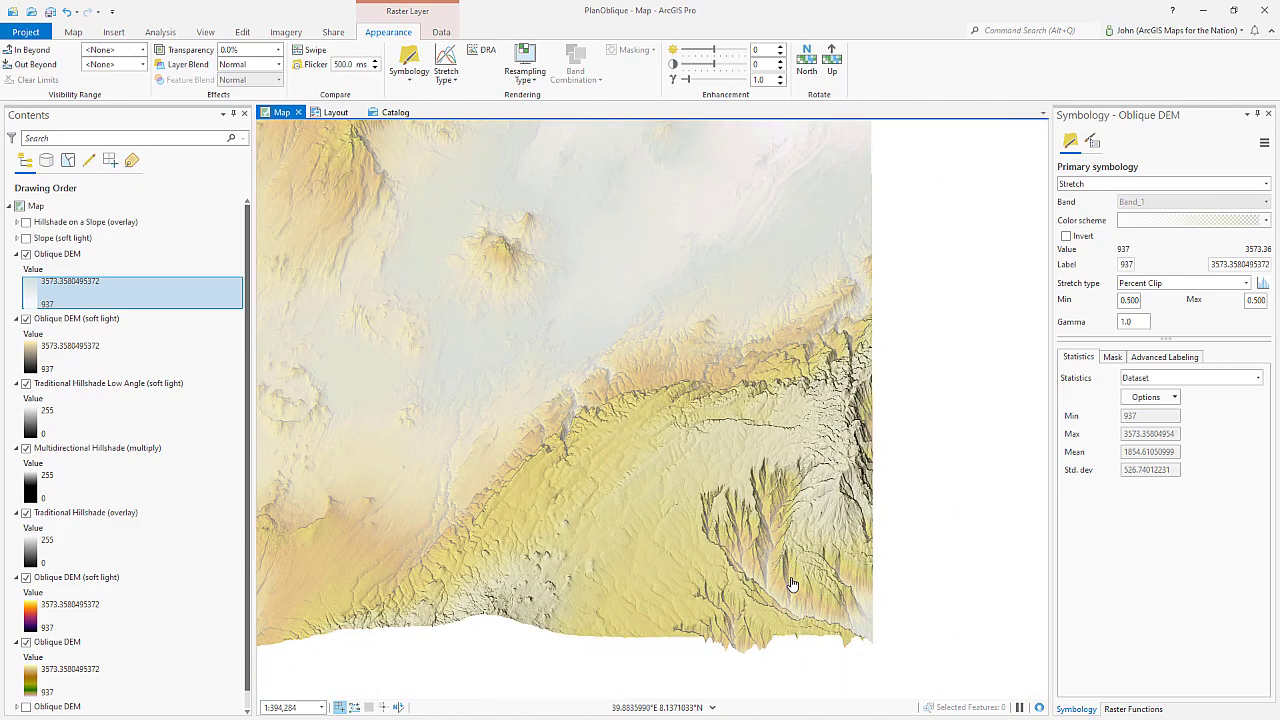
Step: Pan and zoom out to about 1:182,218 so the whole terrain, including its upper edge, fits
scroll(790, 580, up, 3)
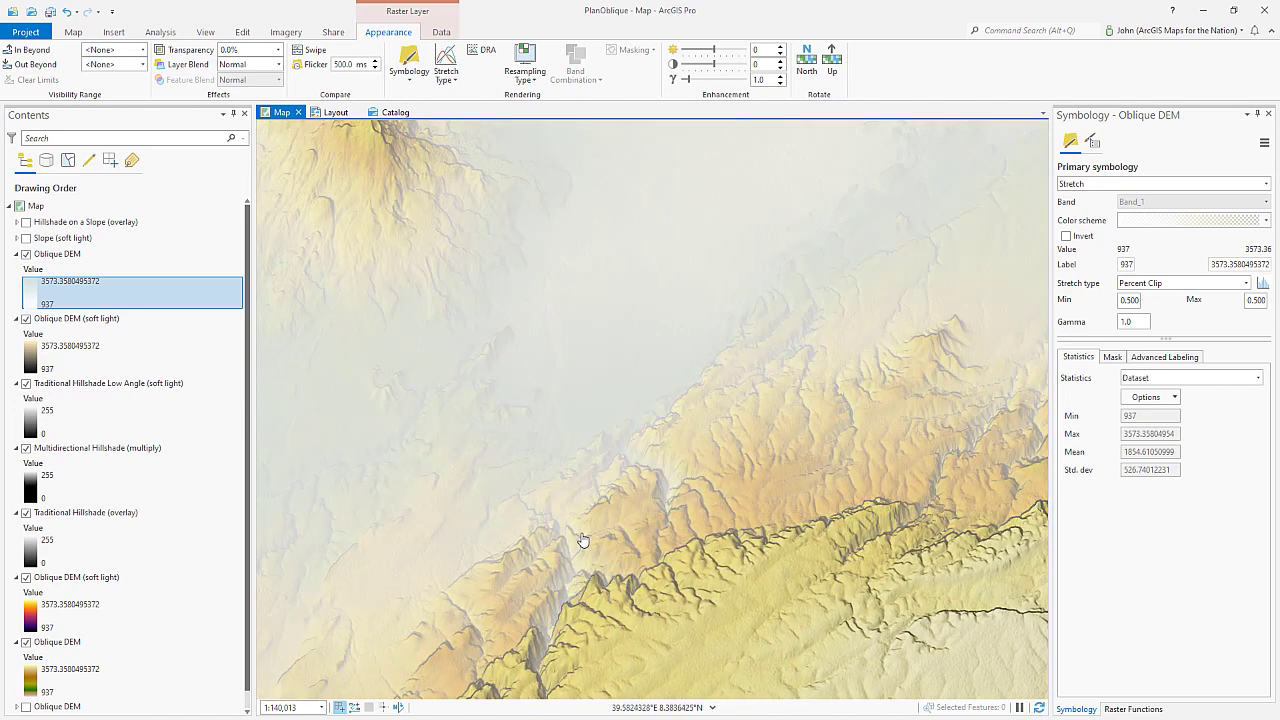
drag(448, 165, 683, 534)
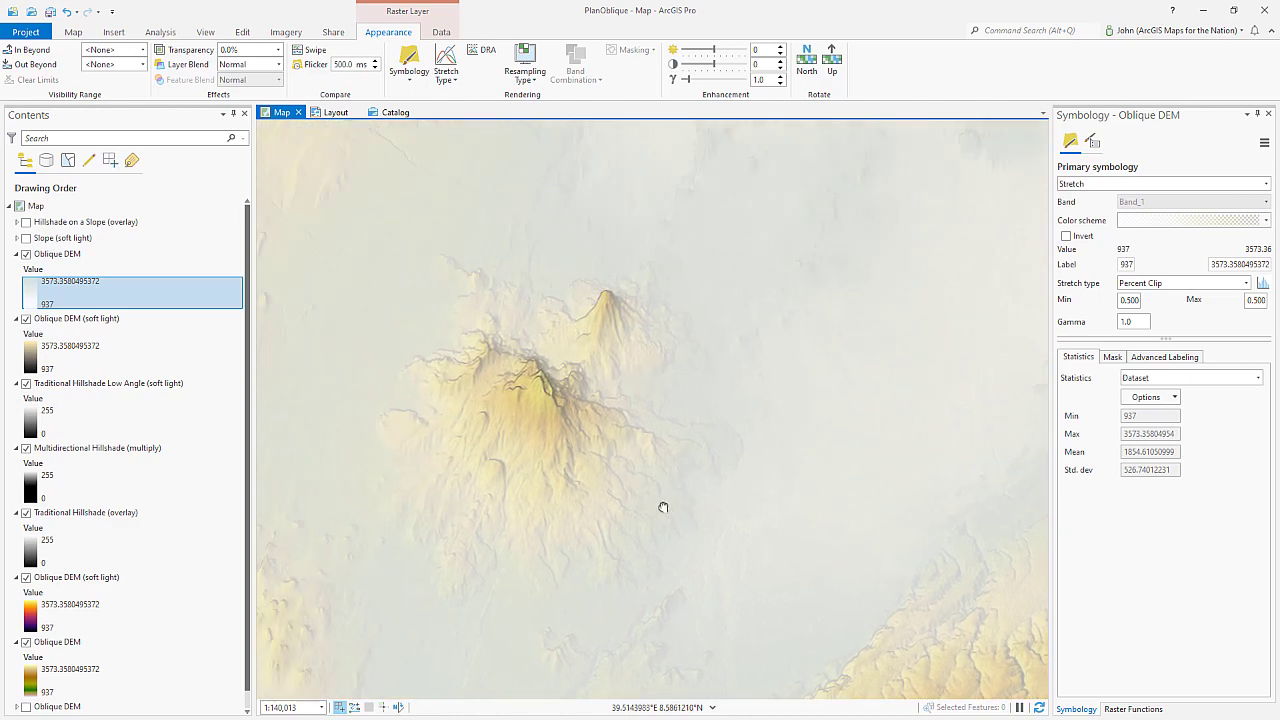
drag(443, 406, 812, 604)
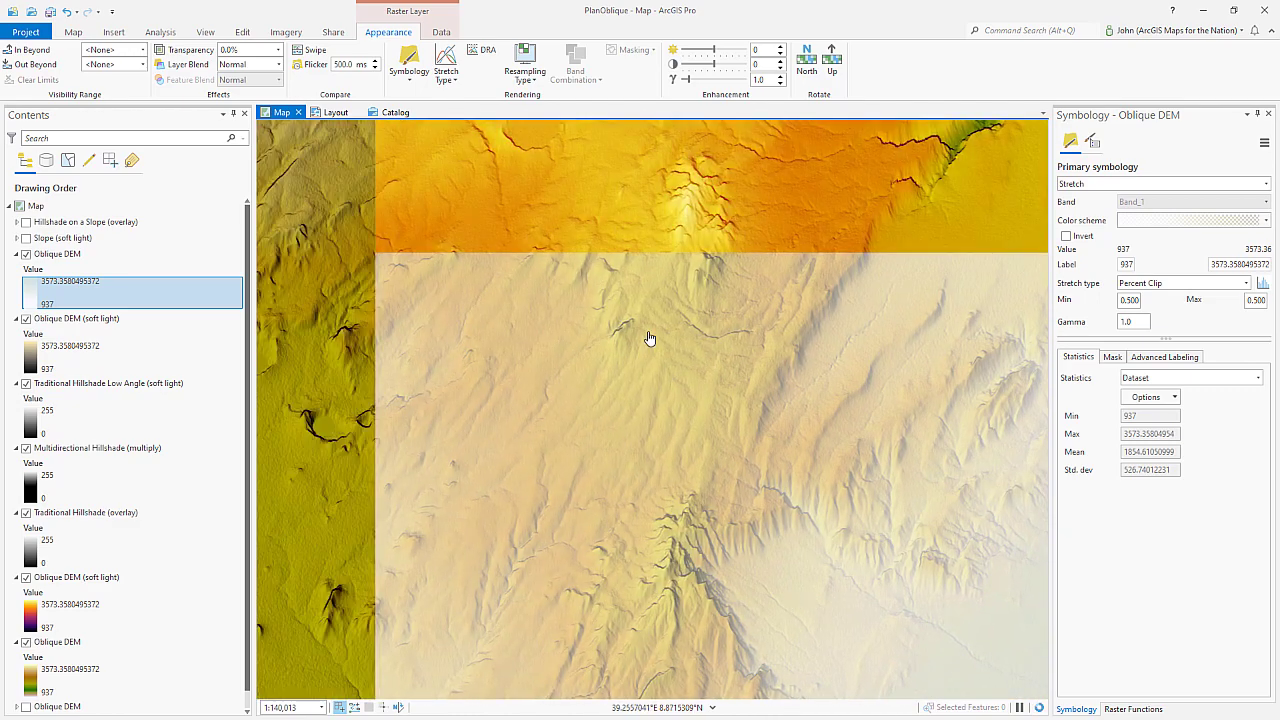
drag(641, 320, 578, 522)
drag(895, 457, 519, 349)
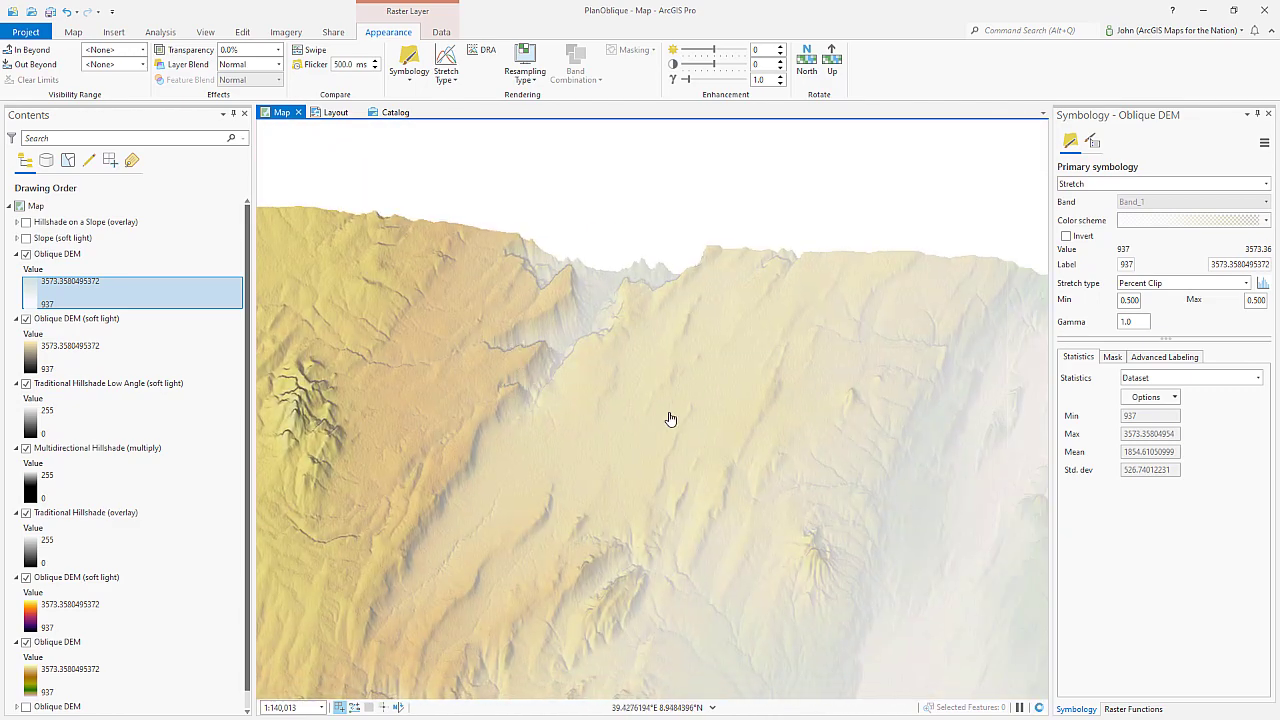
drag(855, 481, 434, 326)
scroll(643, 397, down, 2)
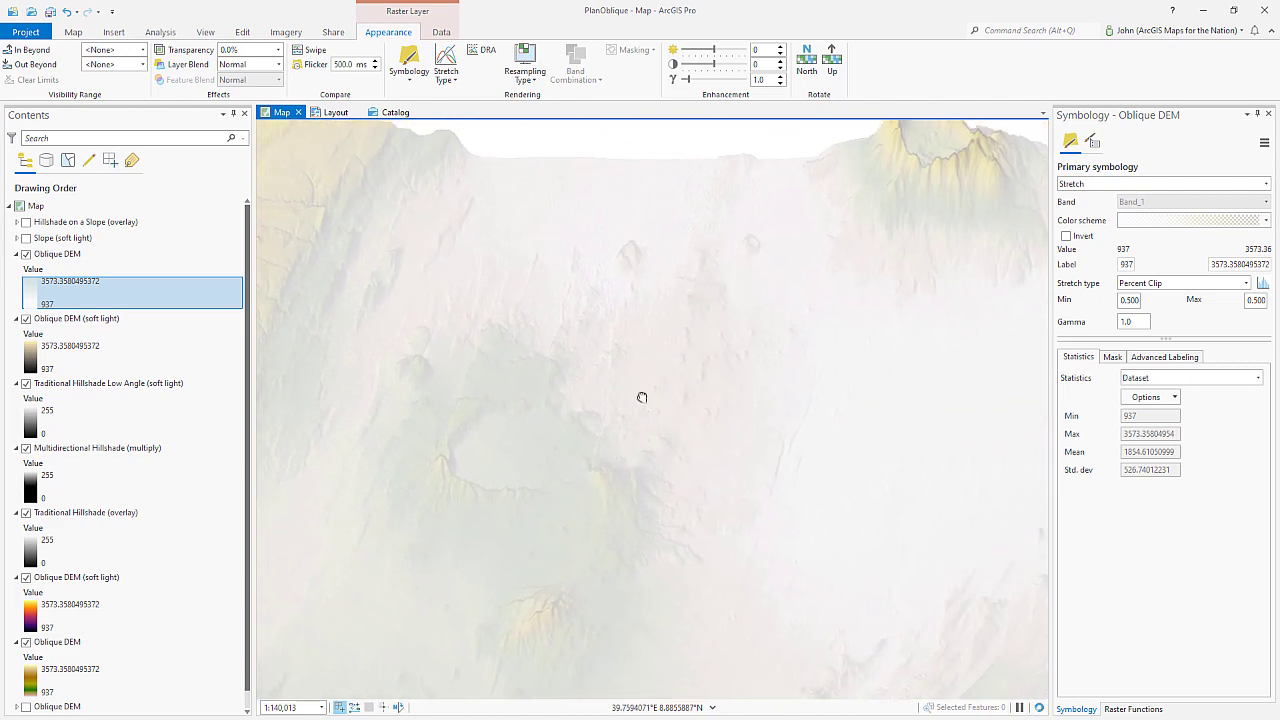
drag(667, 400, 737, 360)
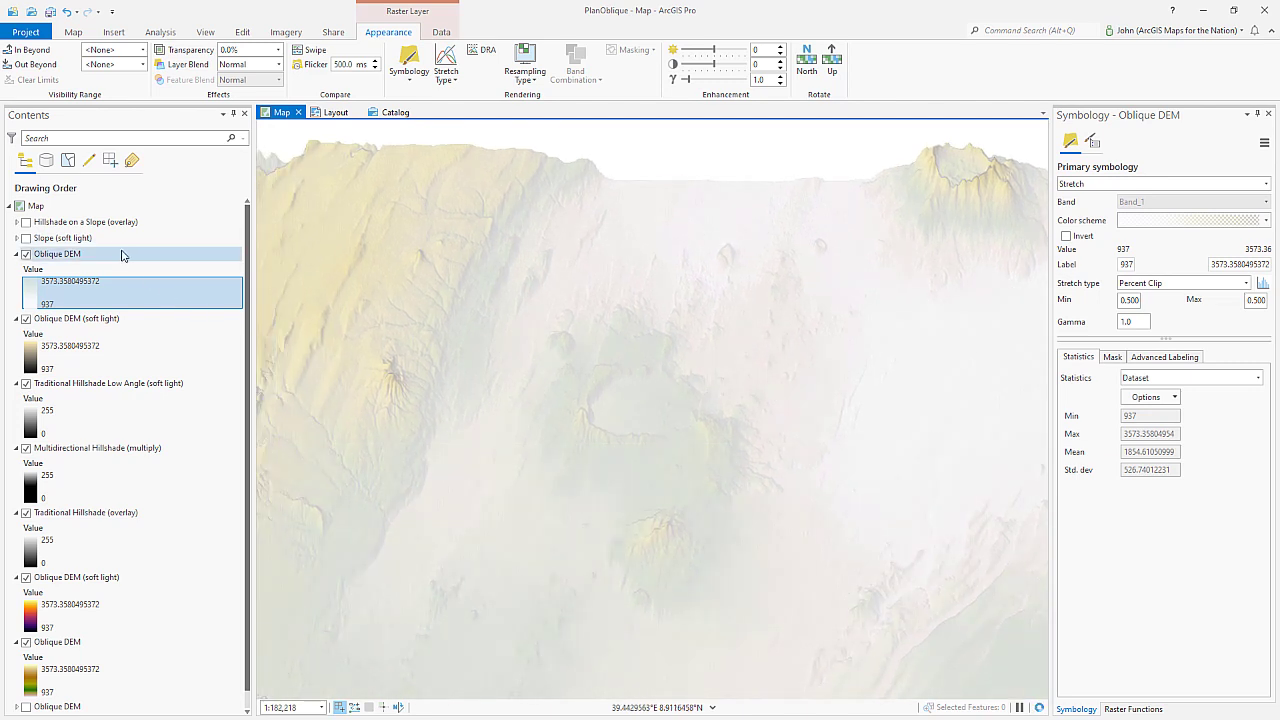
Step: Review the Slope function's settings in the Raster Functions pane
click(1148, 710)
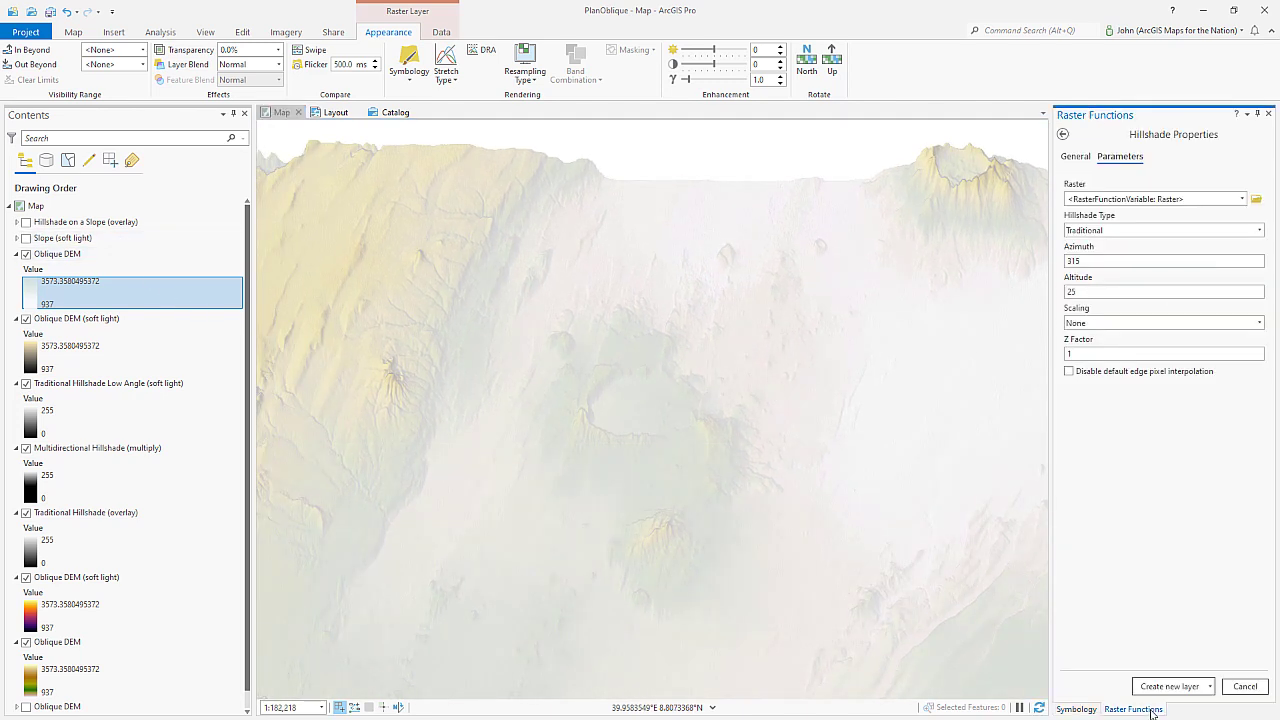
click(1064, 135)
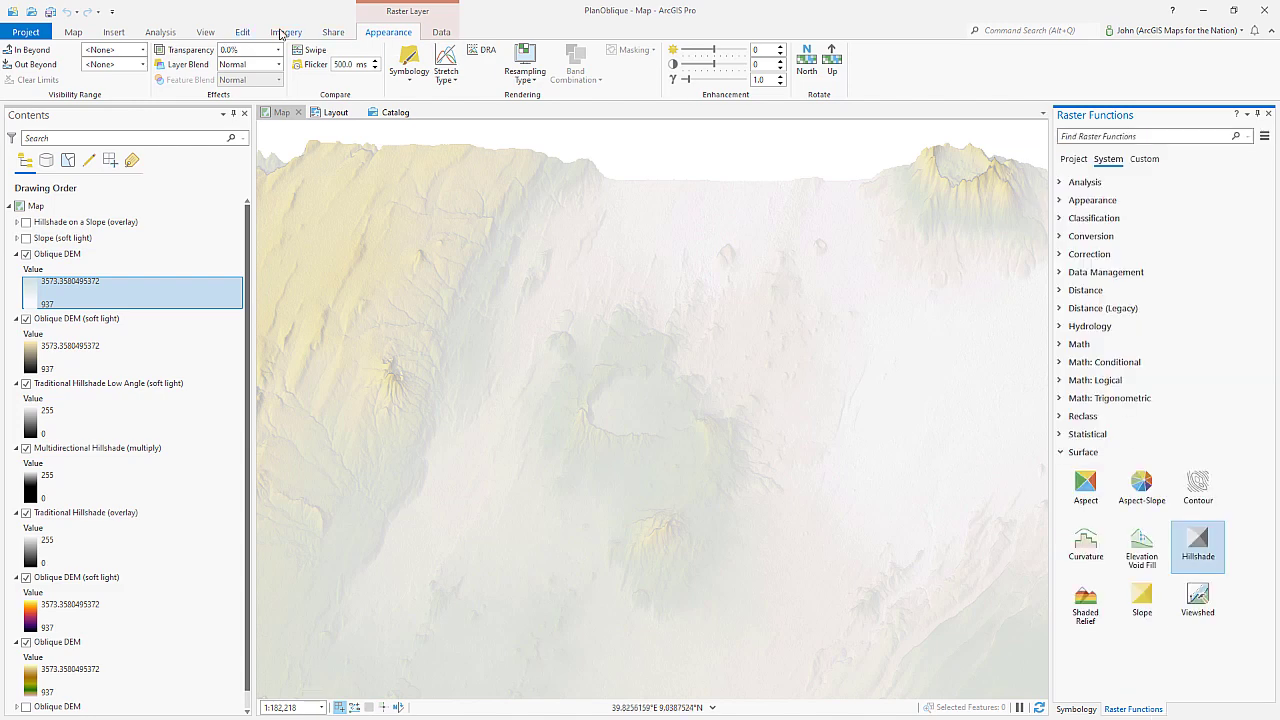
click(283, 32)
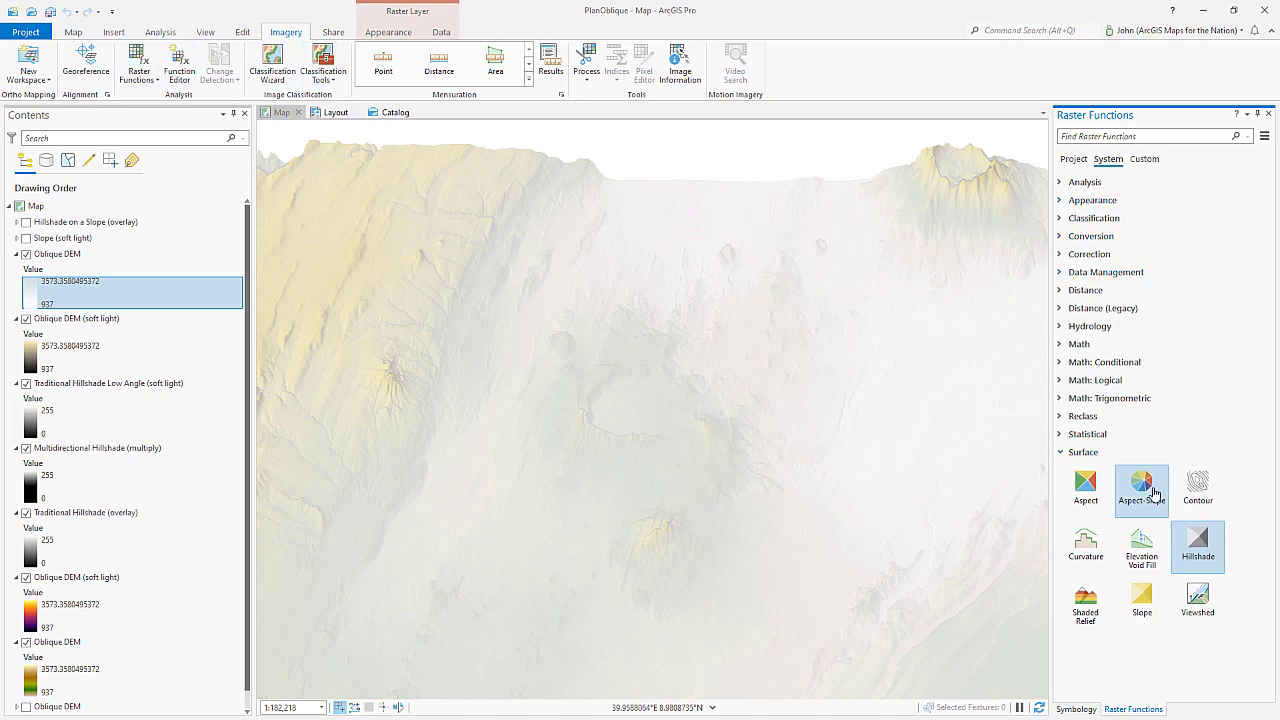
click(1141, 597)
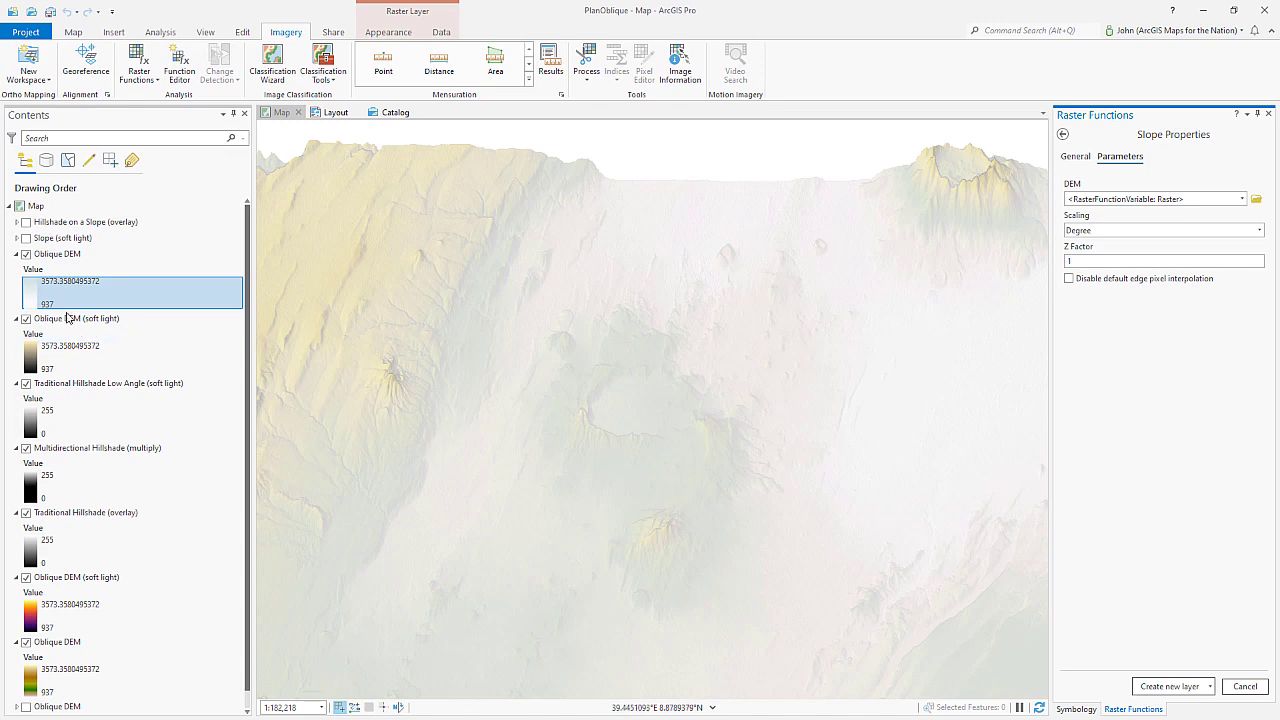
Step: Turn on the Slope (soft light) layer and open its symbology from the legend
click(16, 239)
click(25, 240)
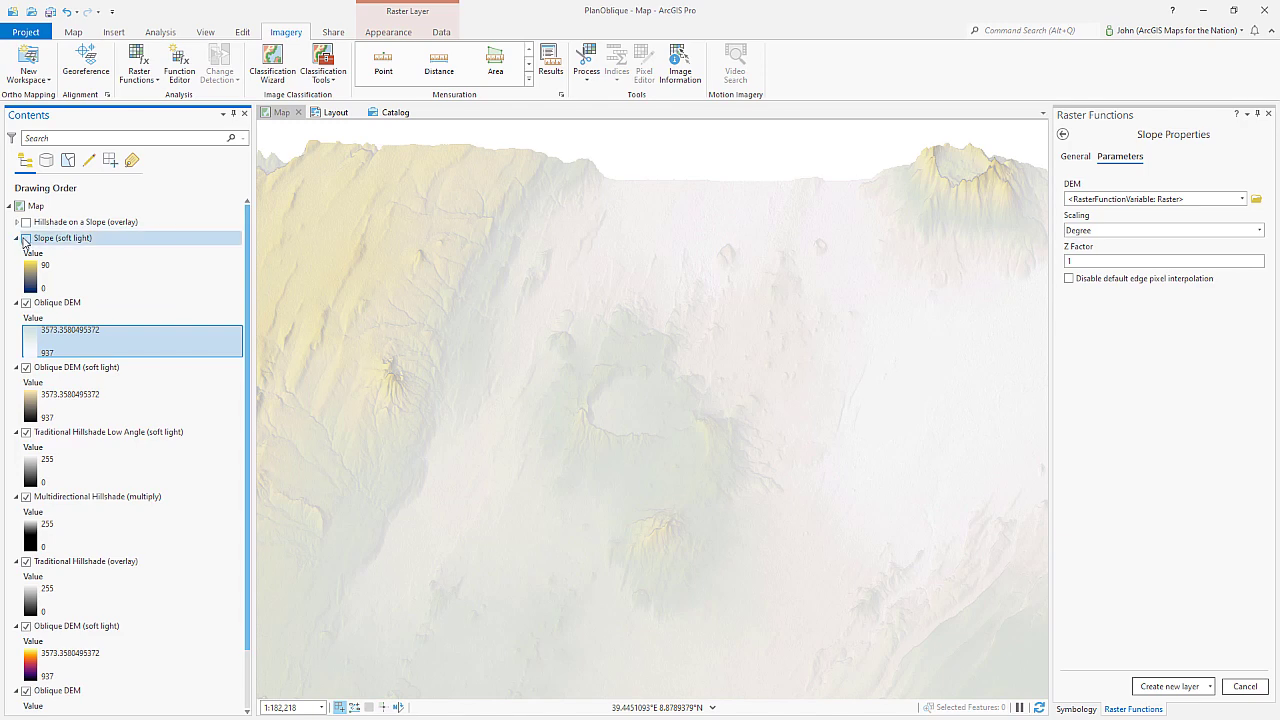
click(32, 267)
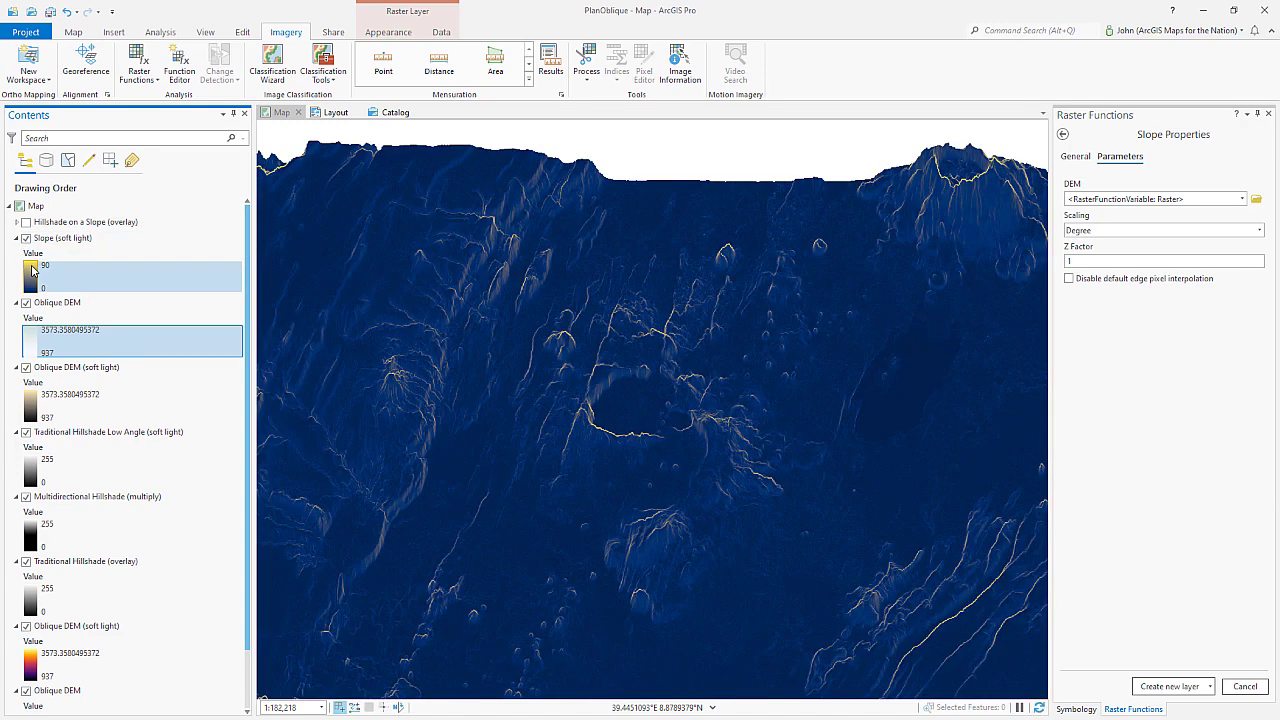
click(32, 268)
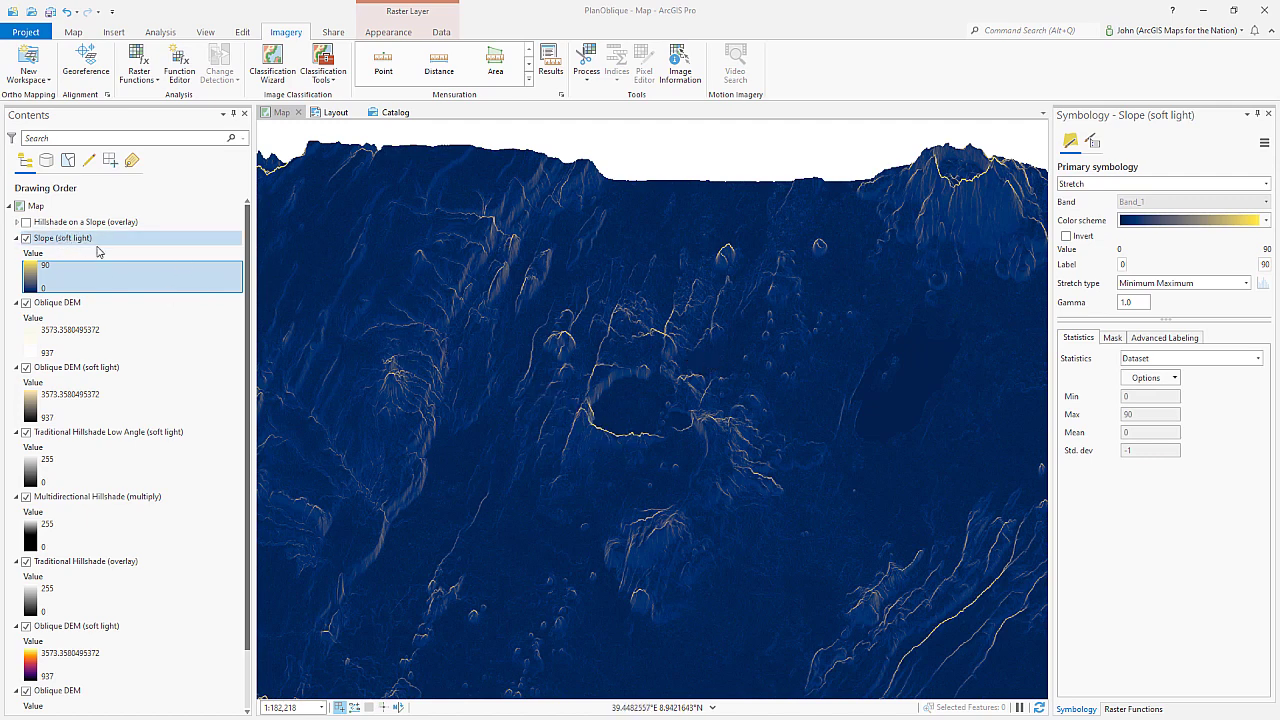
Step: Set the Slope (soft light) layer's Layer Blend to Soft Light
click(131, 245)
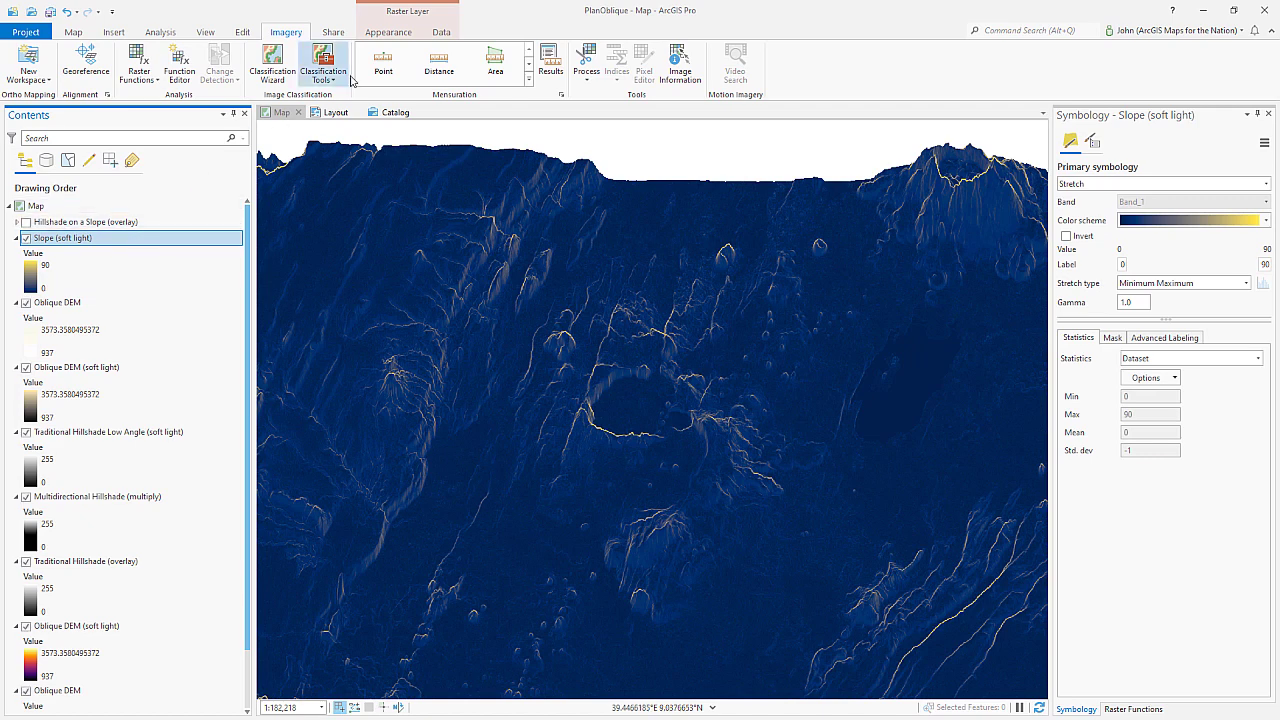
click(389, 33)
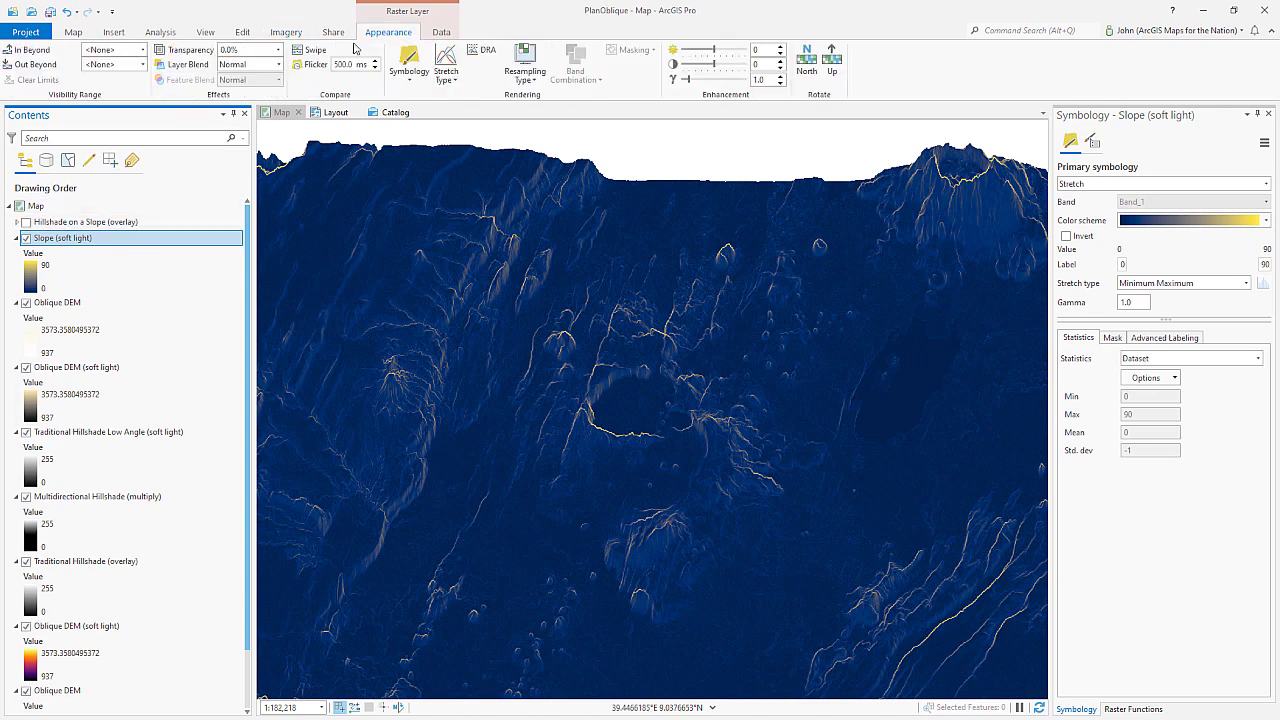
click(280, 65)
click(250, 319)
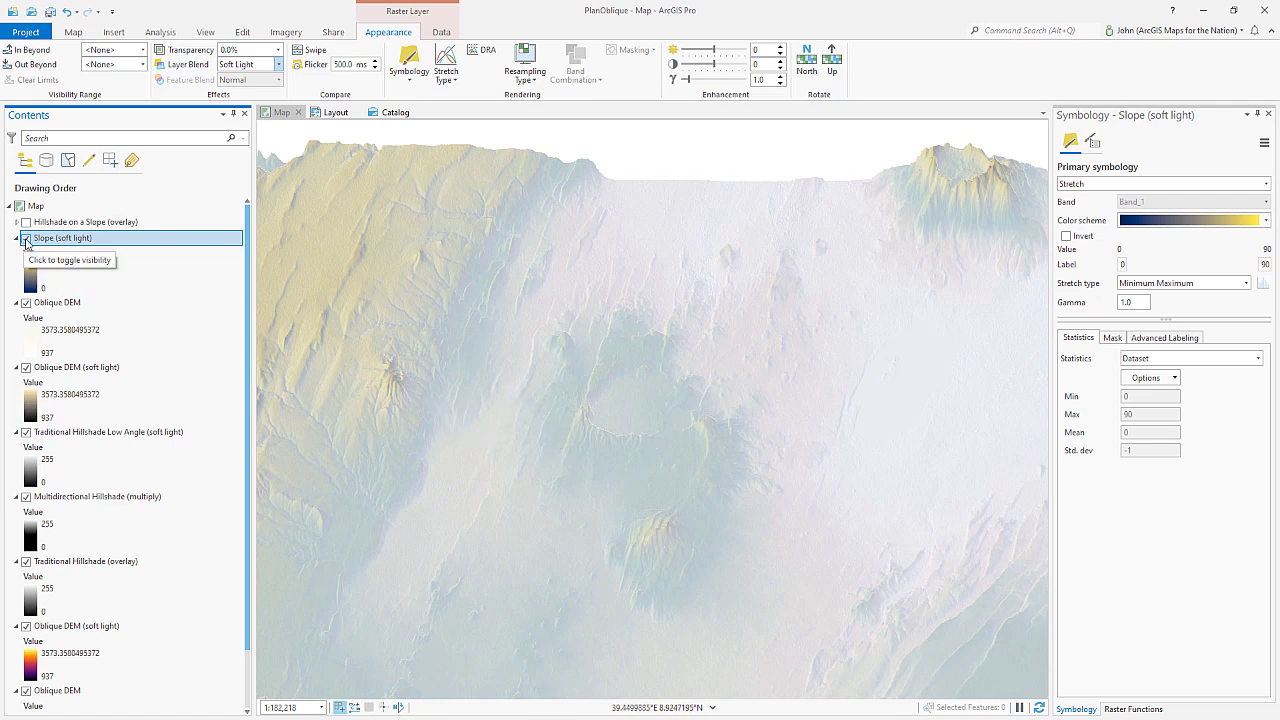
Step: Toggle the Slope (soft light) layer off and on twice to compare, leaving it visible
click(26, 239)
click(26, 239)
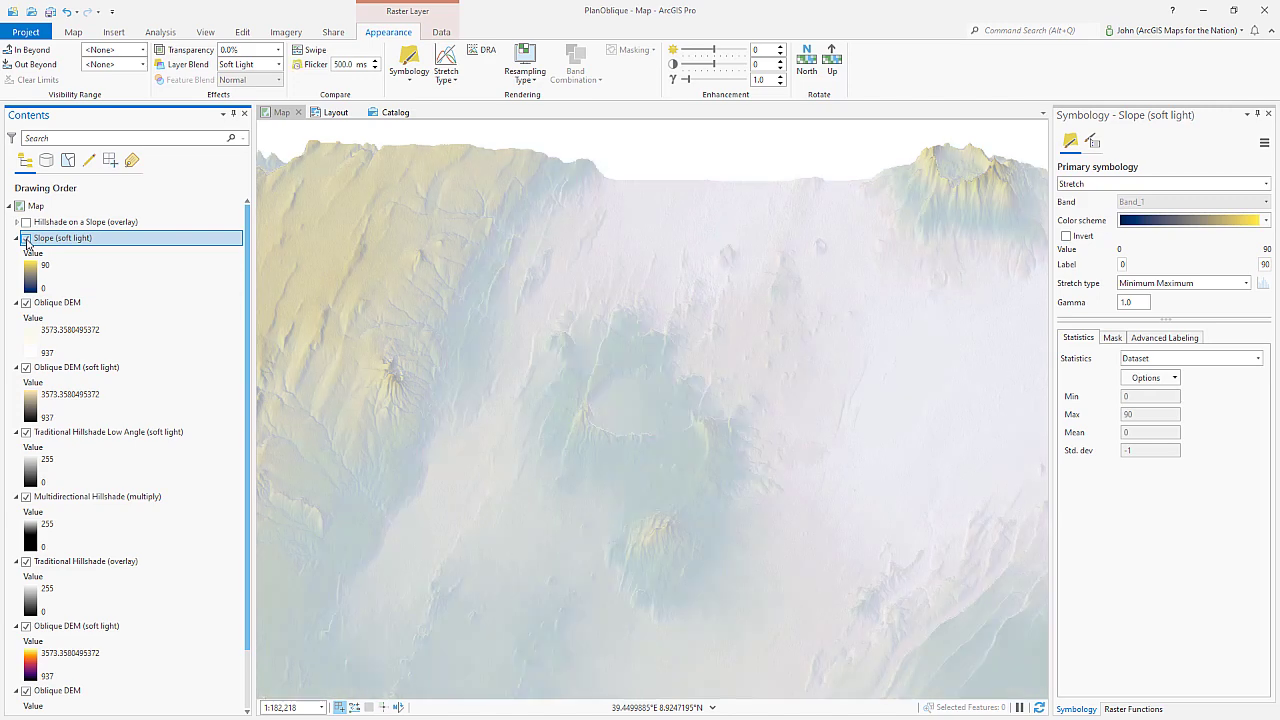
click(26, 239)
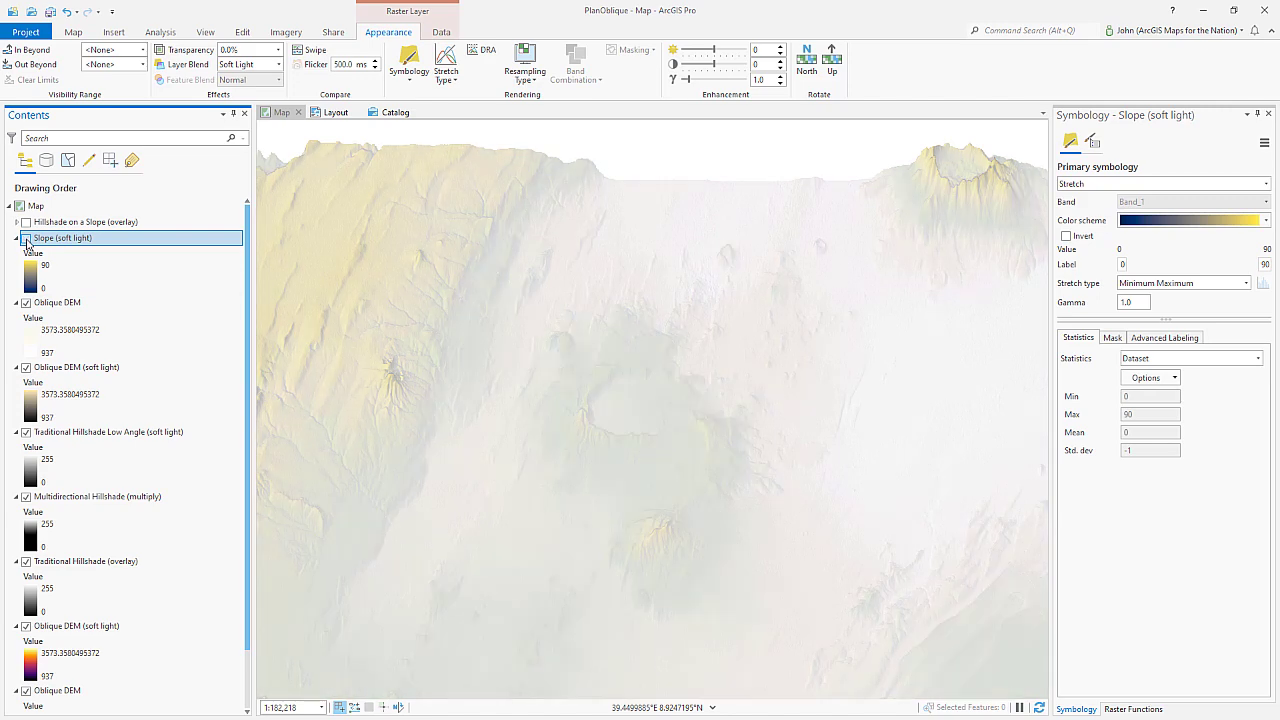
click(26, 239)
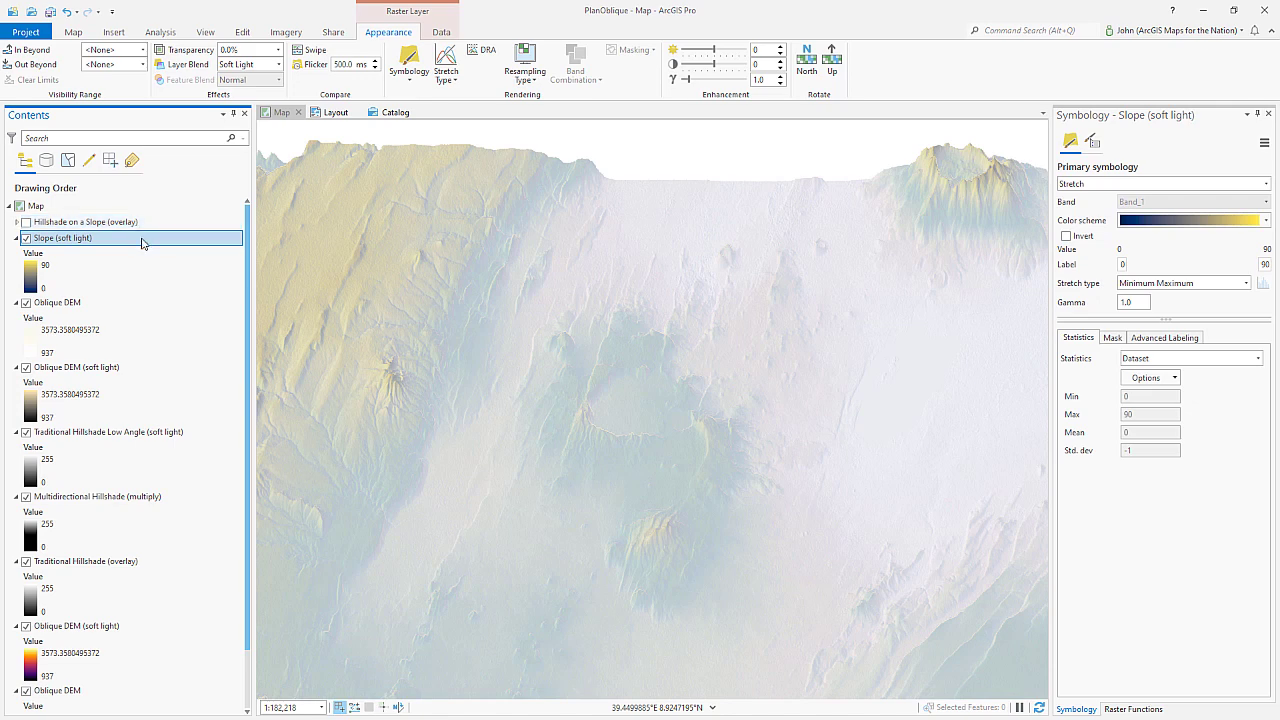
Step: Set the Hillshade function's input raster to Slope (soft light) and enable Hillshade on a Slope (overlay)
click(1134, 709)
click(1062, 135)
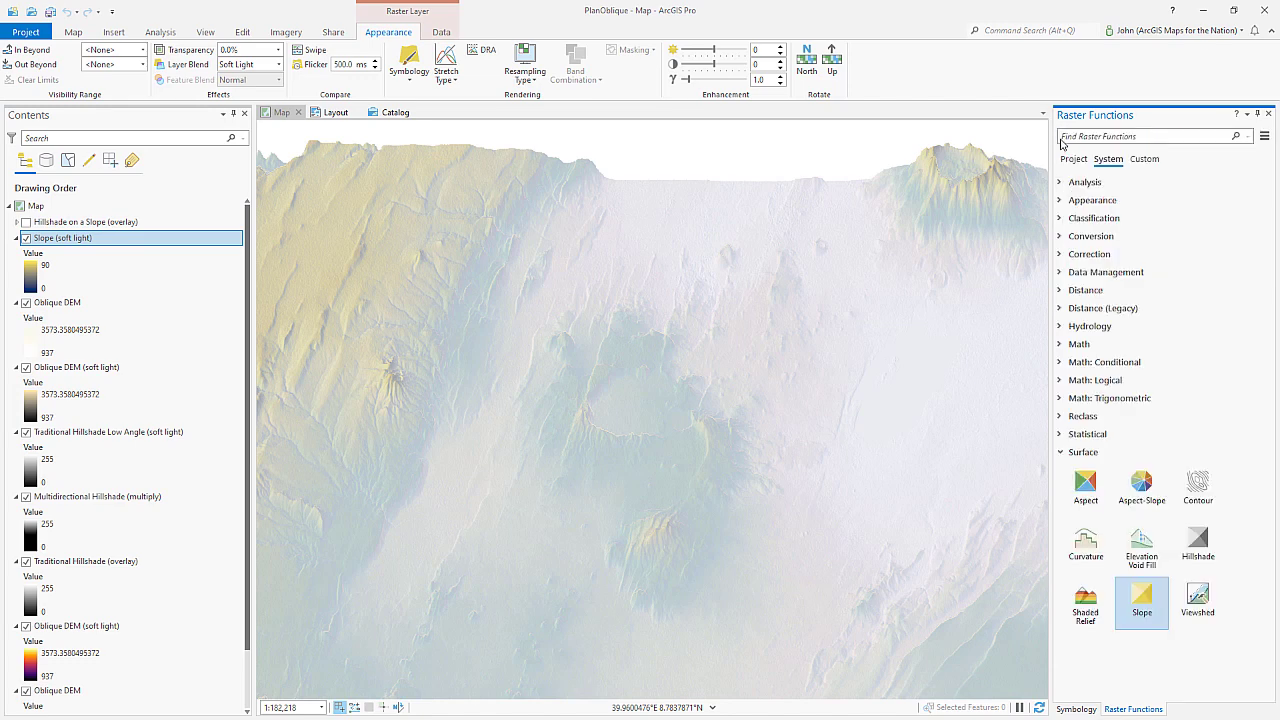
click(1200, 544)
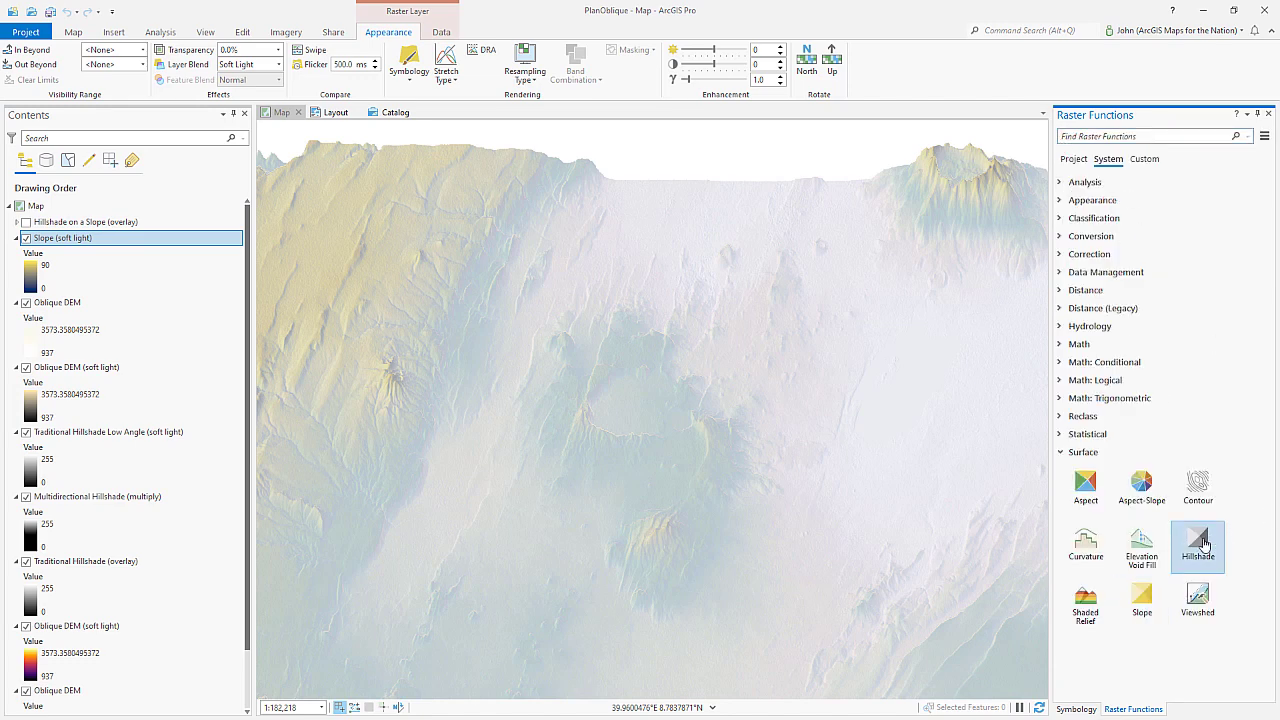
click(1242, 199)
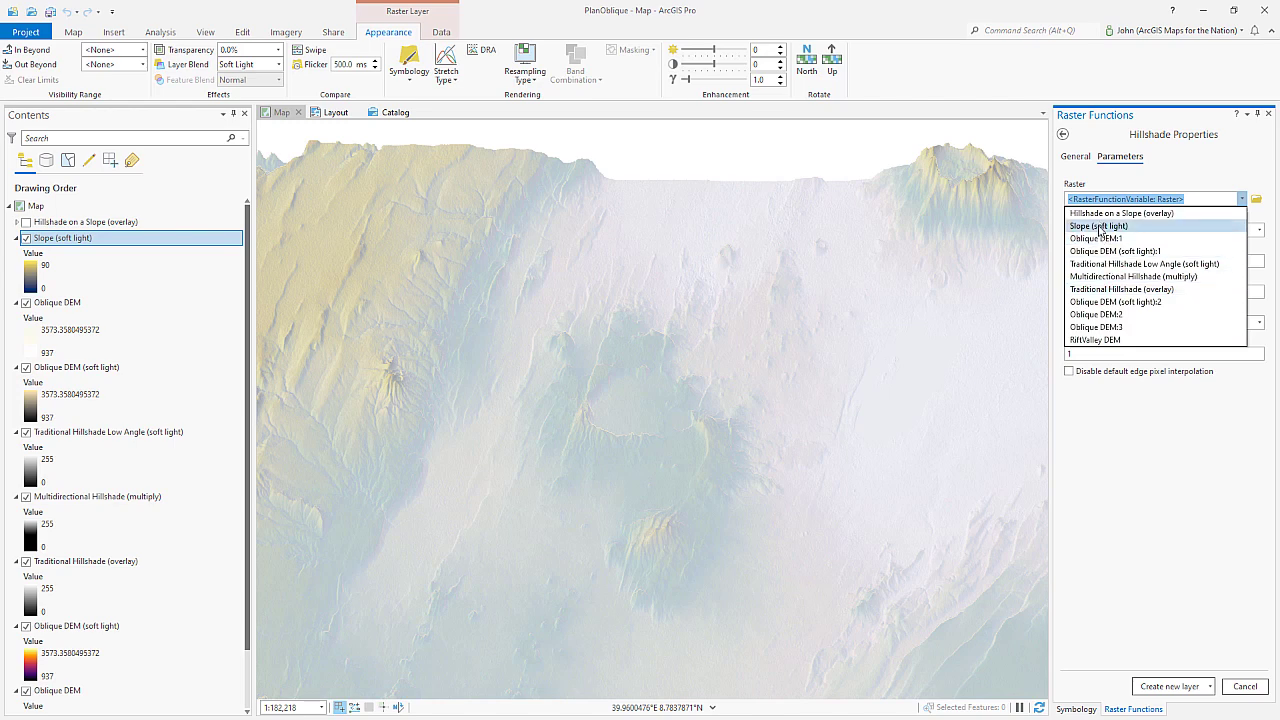
click(1101, 228)
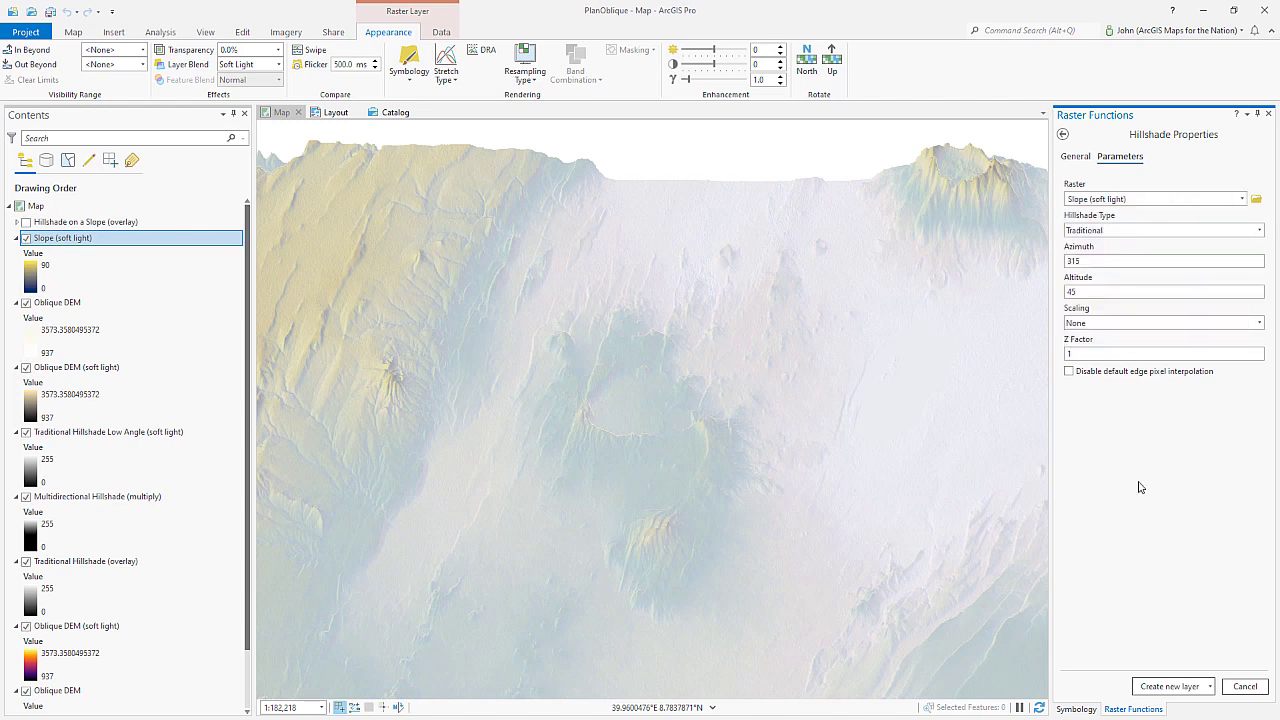
click(1062, 137)
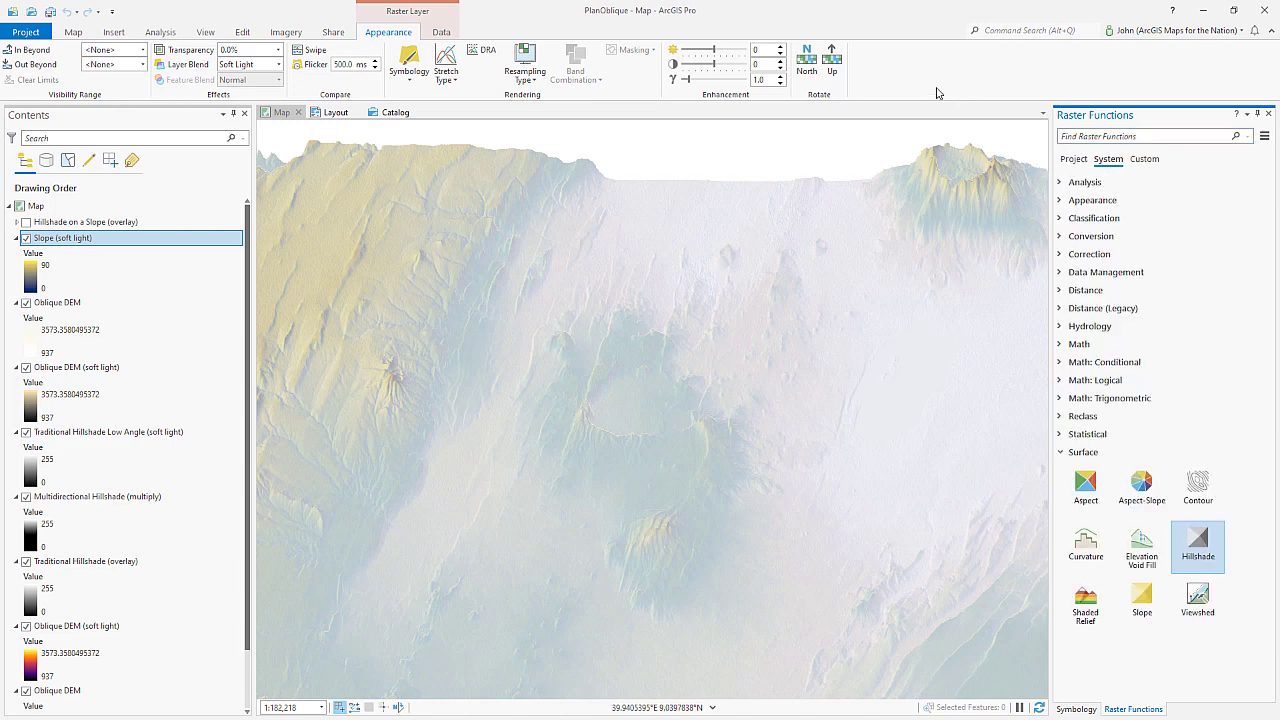
click(16, 222)
click(26, 222)
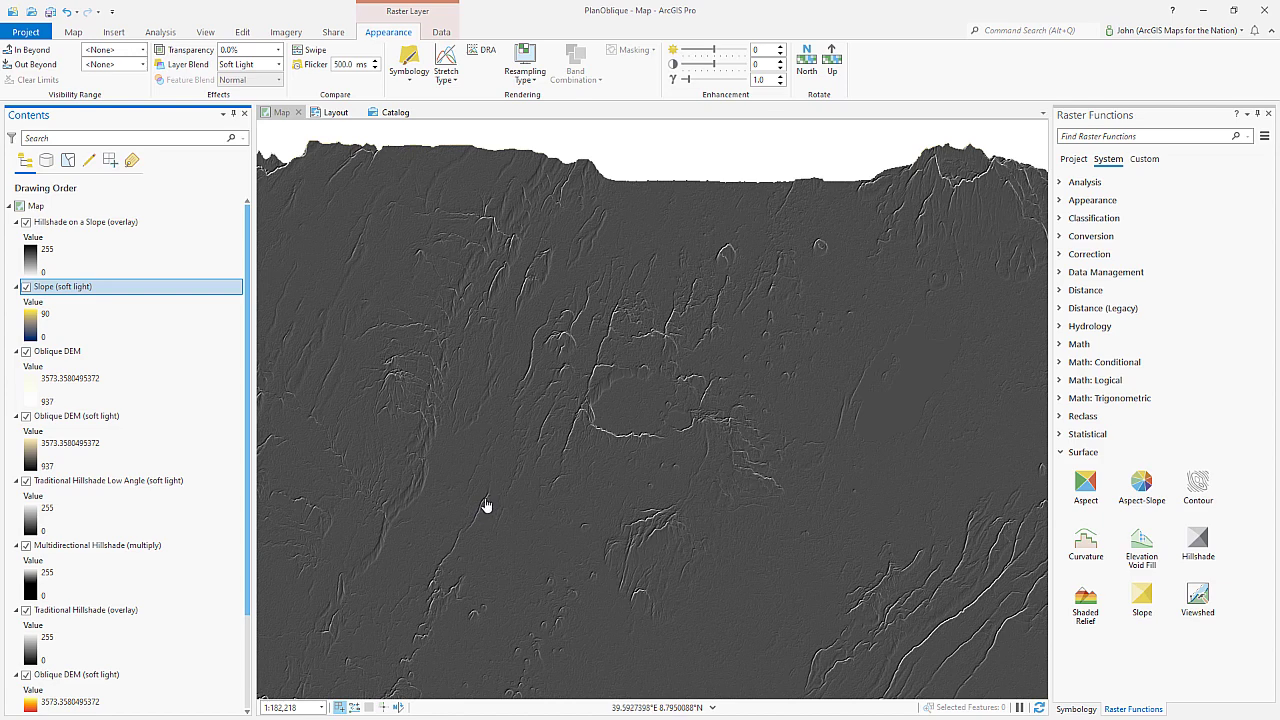
Step: In Hillshade on a Slope symbology, toggle Invert on and off, then set Layer Blend to Overlay
click(30, 262)
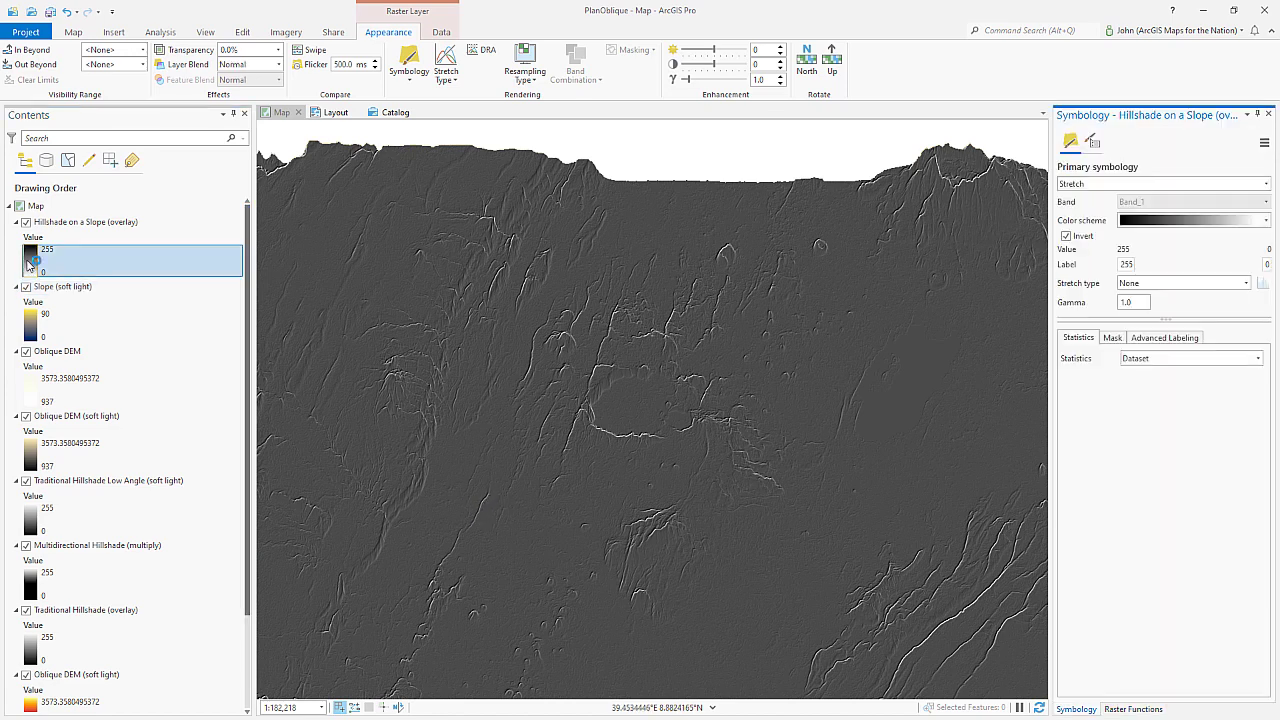
click(1066, 237)
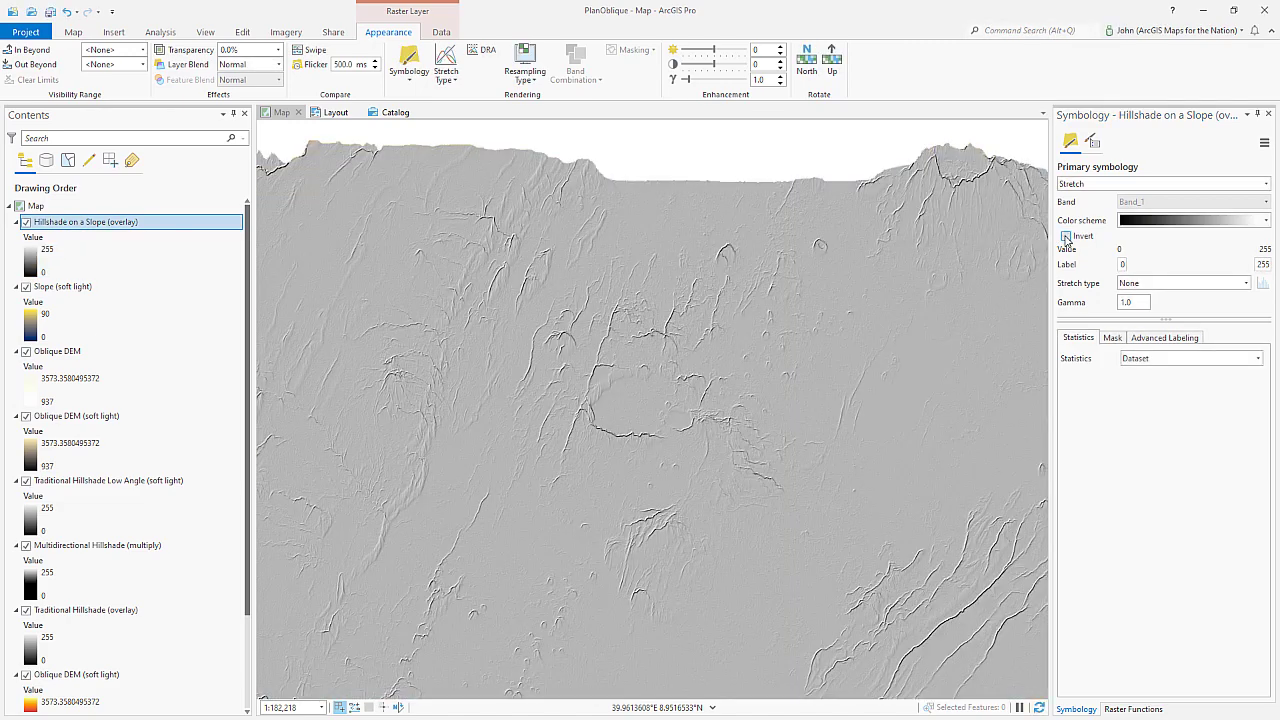
click(1066, 237)
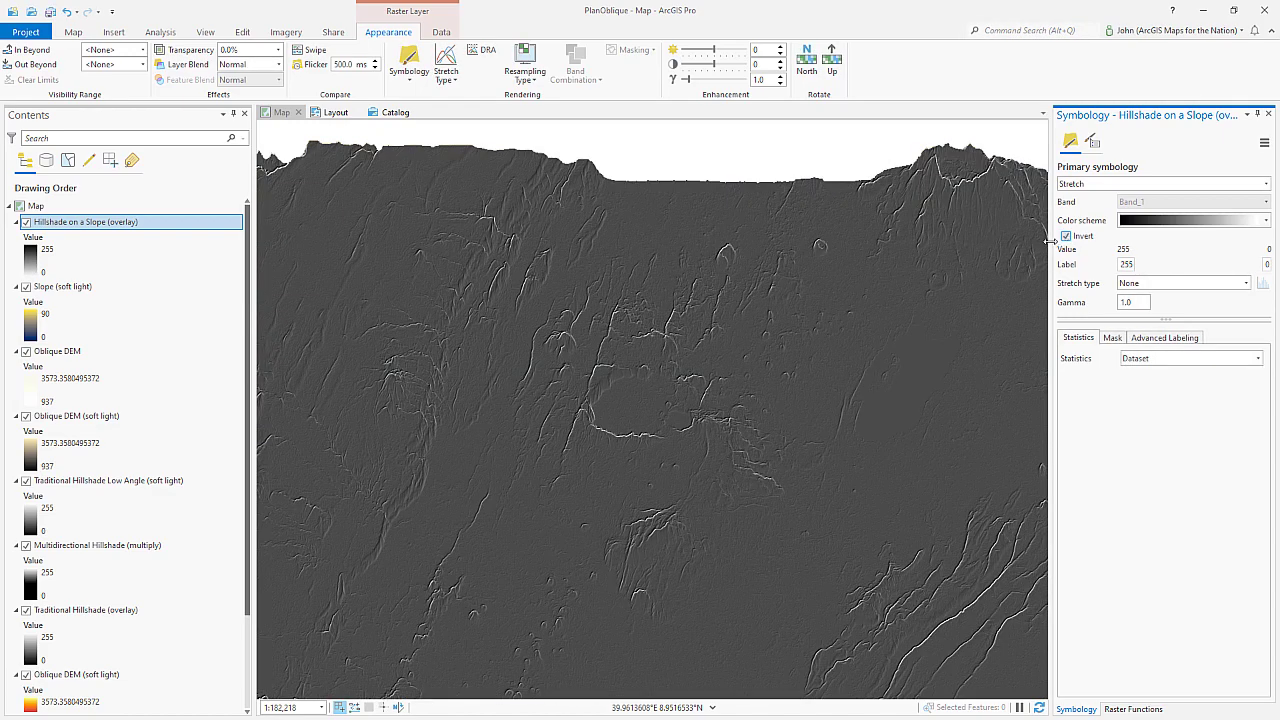
click(277, 65)
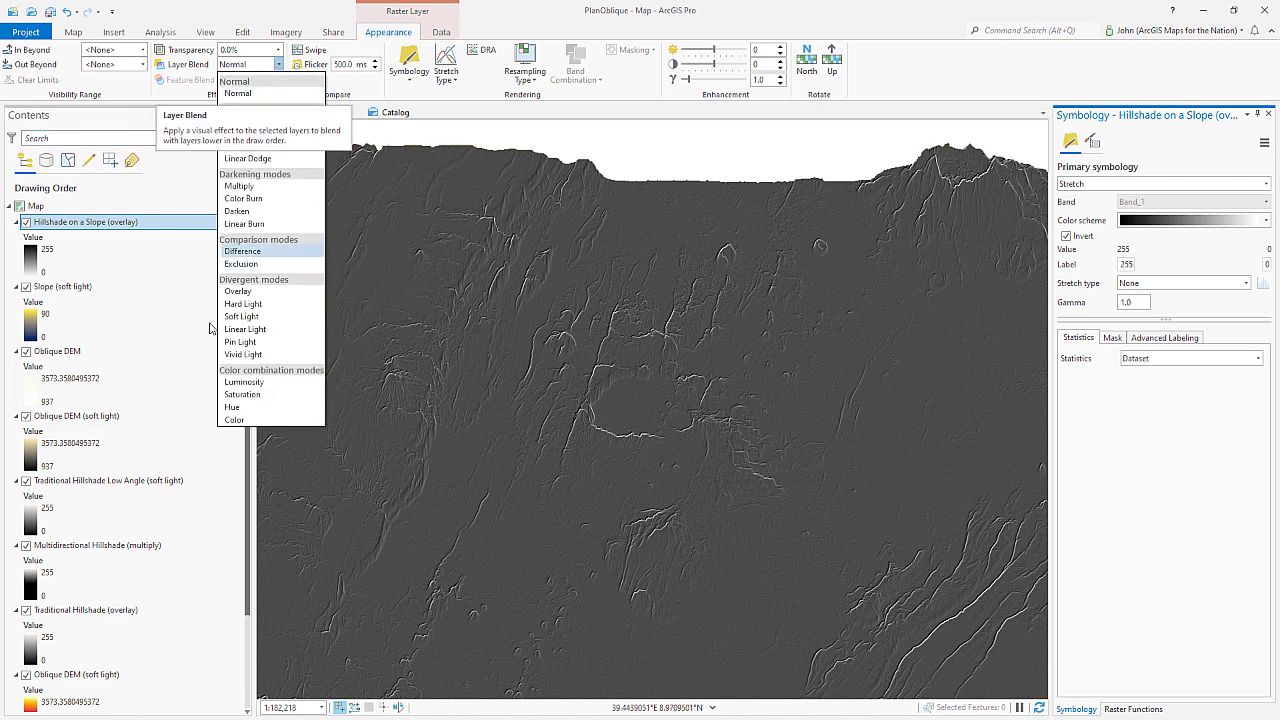
click(230, 292)
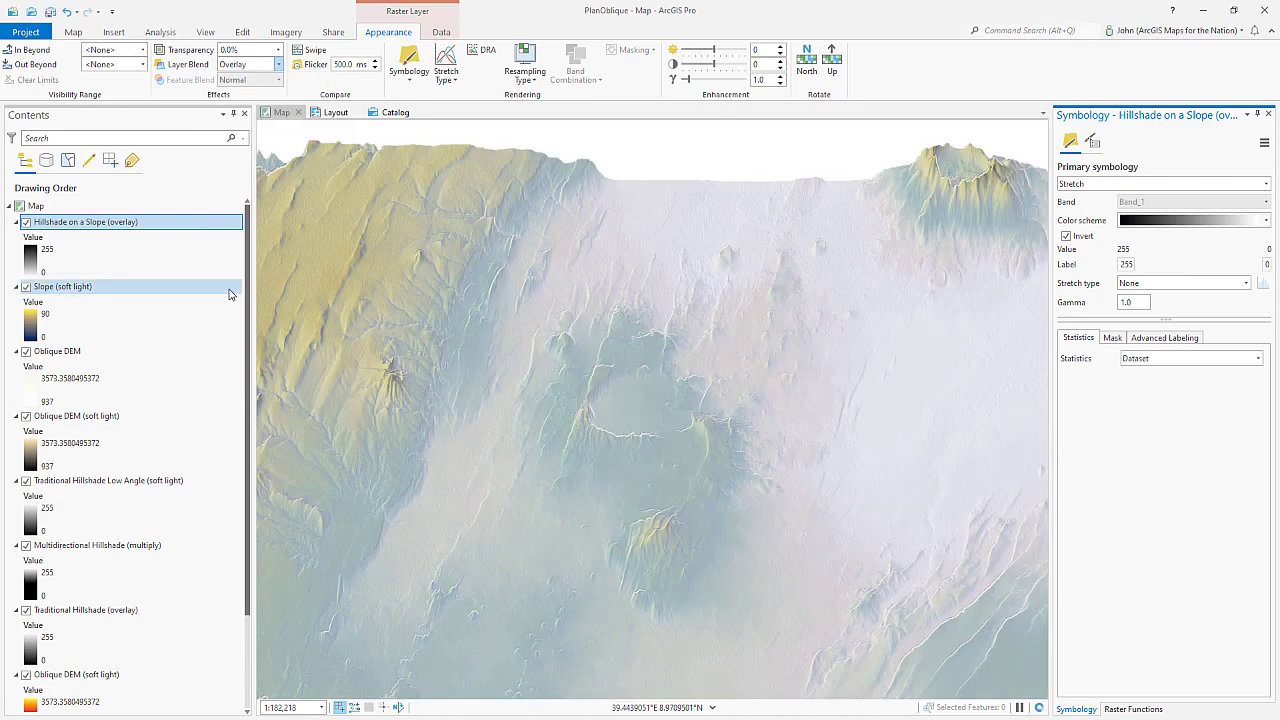
click(1269, 115)
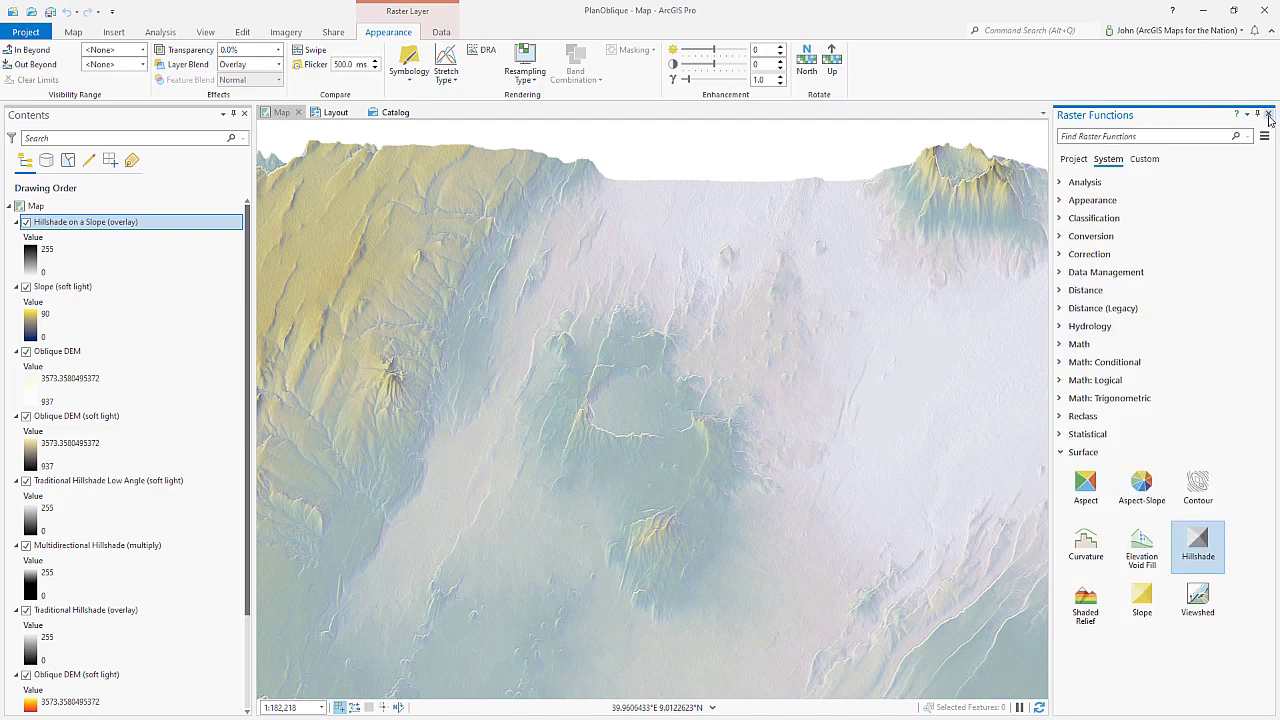
Step: Close the Raster Functions pane and pan west over the escarpment and highlands
click(1269, 115)
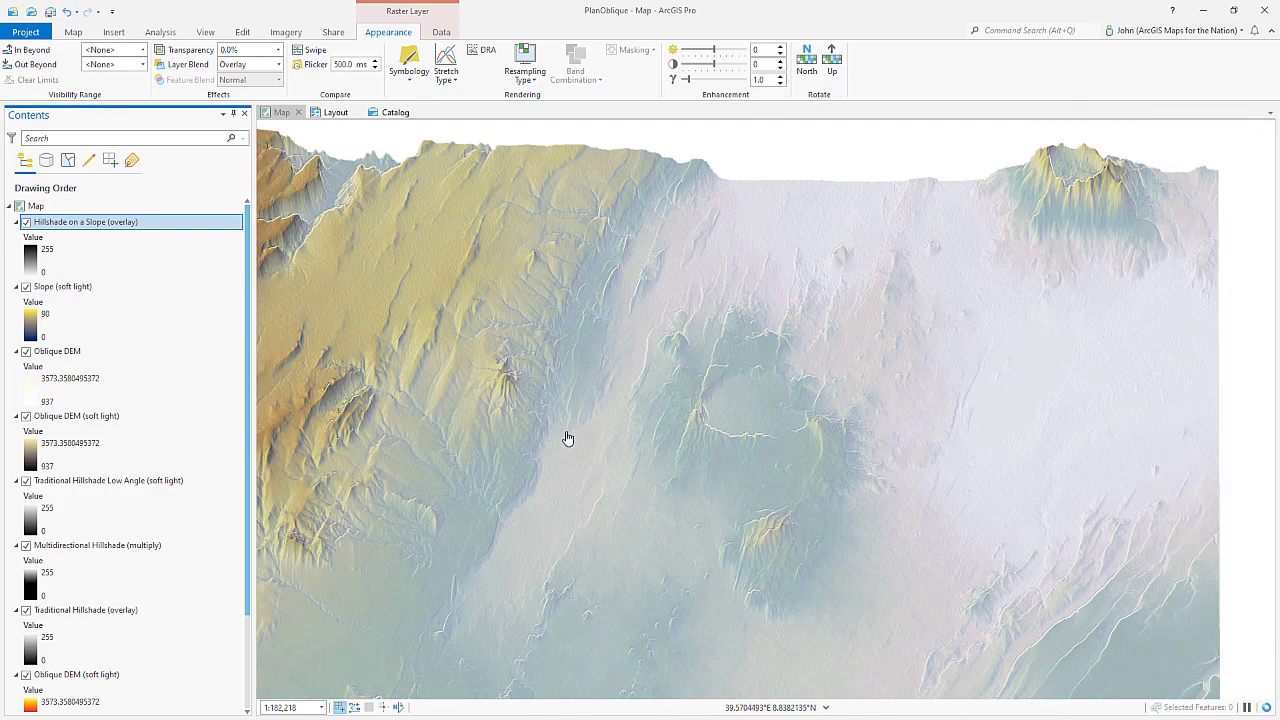
drag(491, 417, 709, 431)
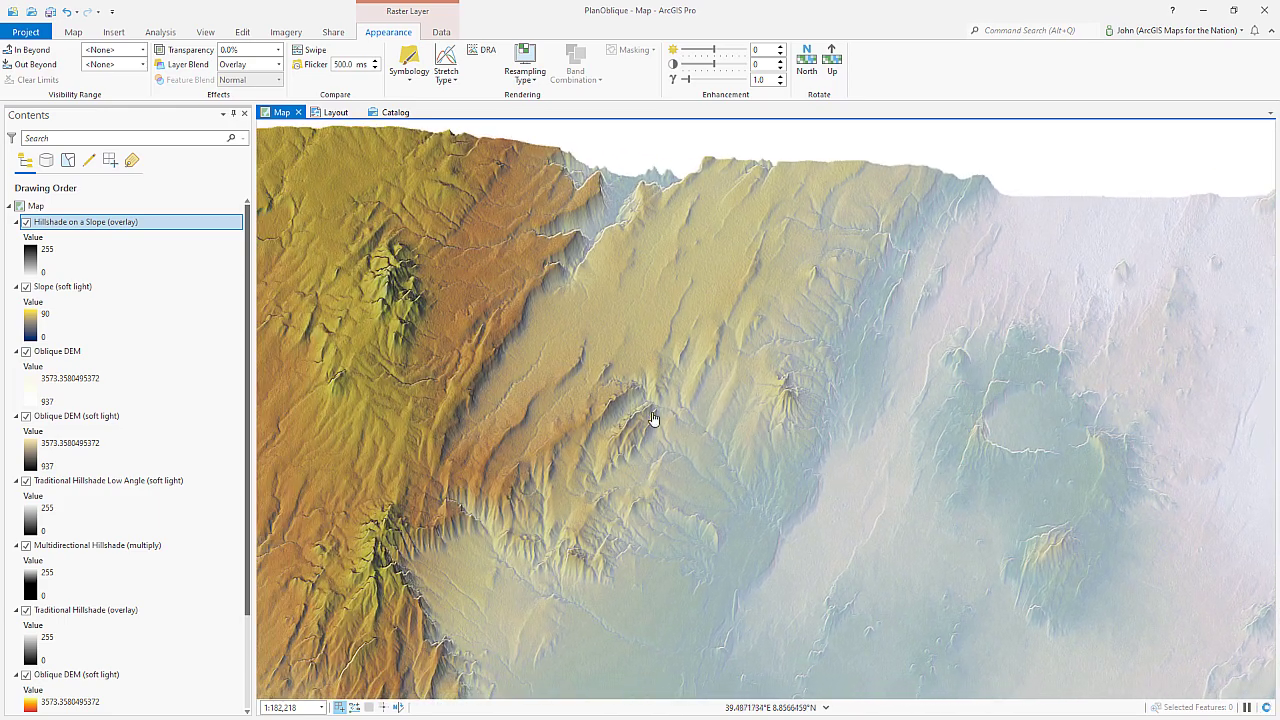
drag(443, 371, 668, 390)
drag(414, 366, 543, 363)
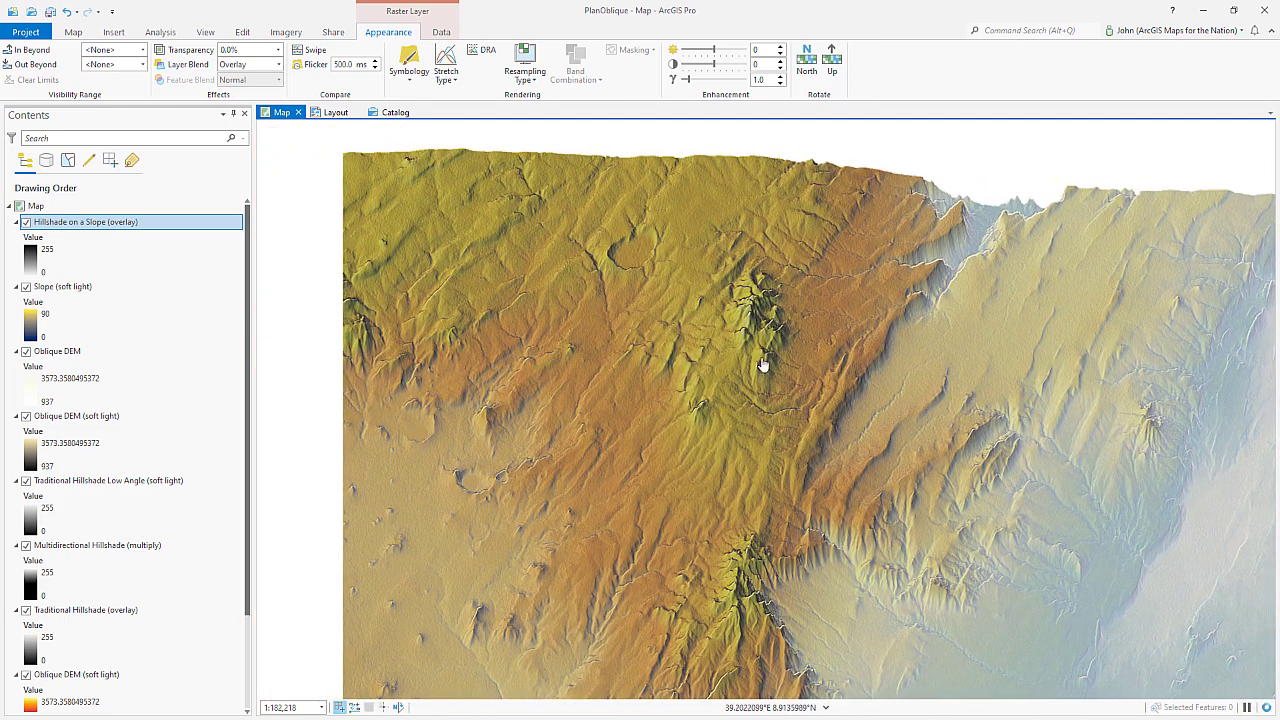
drag(764, 364, 723, 351)
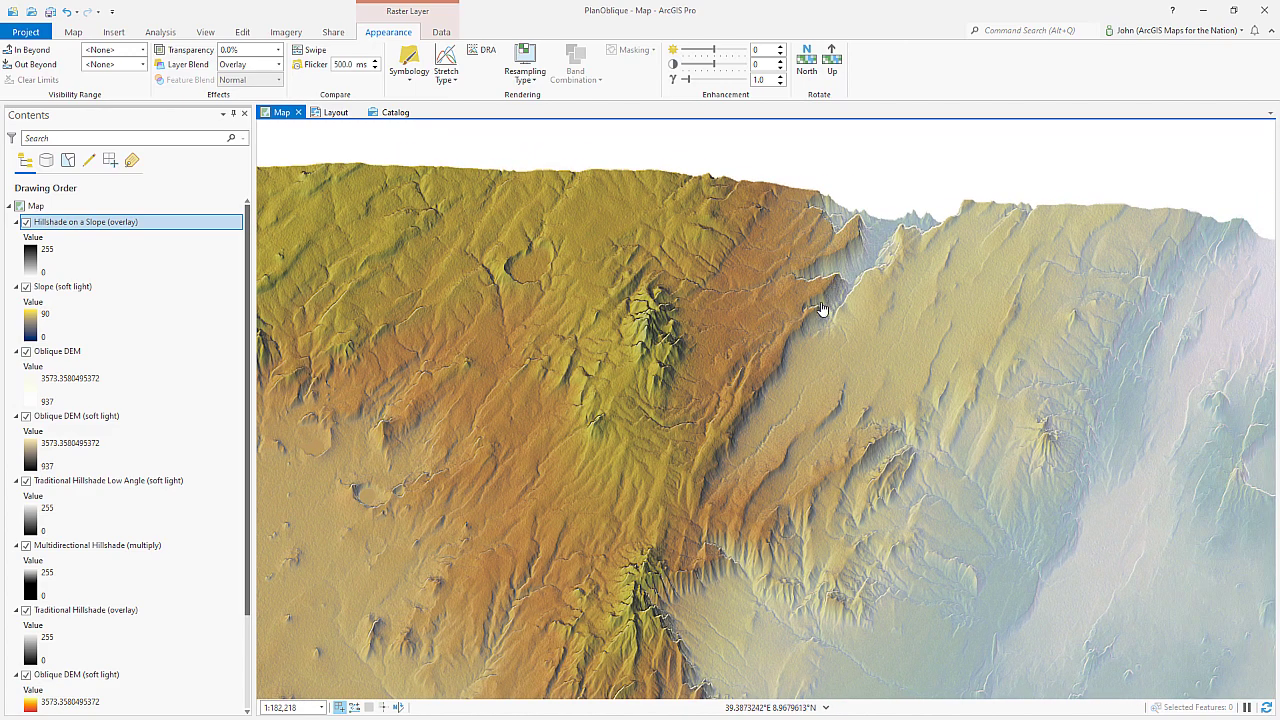
scroll(177, 314, down, 2)
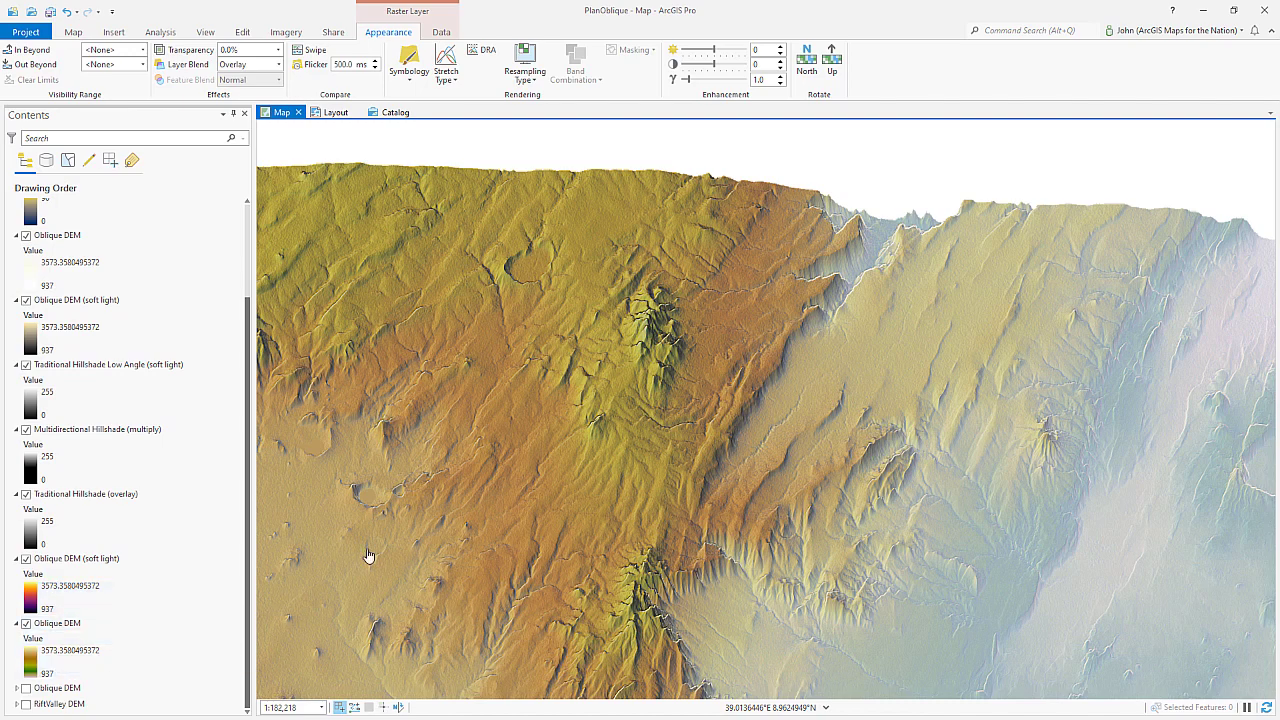
Step: Pan south and southeast across the rift floor and escarpment, then zoom out to the whole terrain
drag(491, 417, 580, 426)
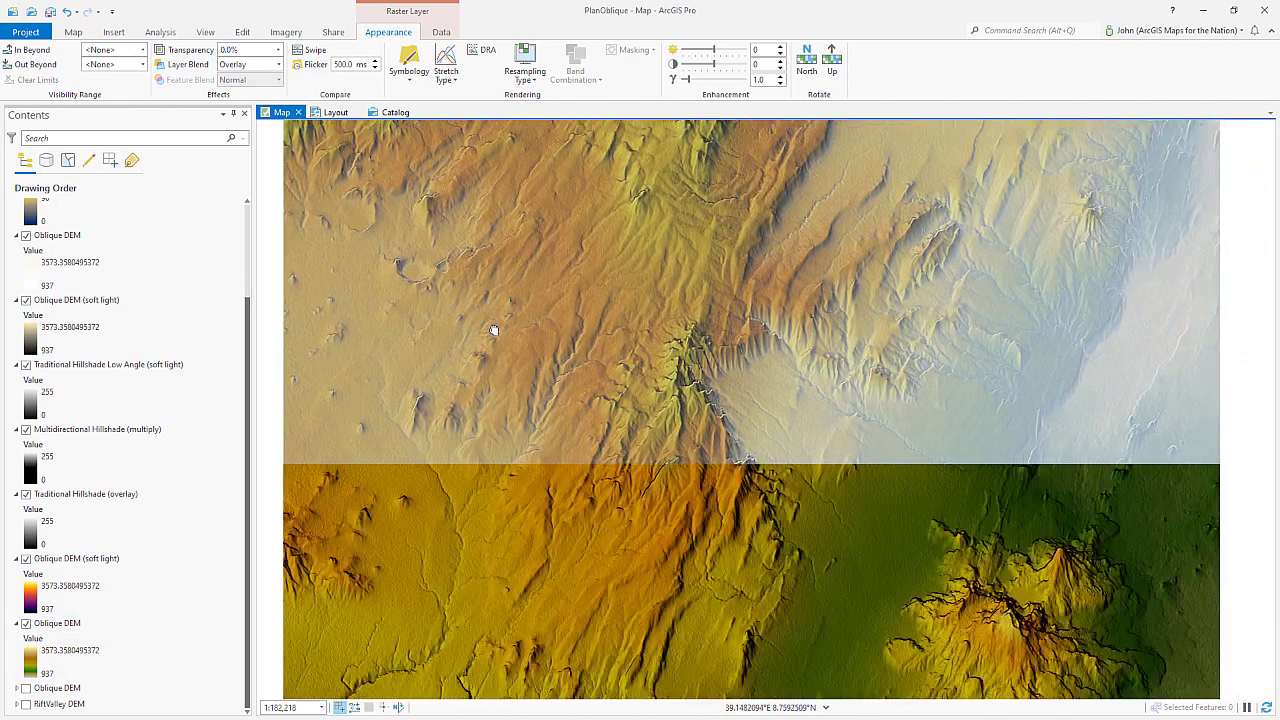
drag(578, 617, 551, 487)
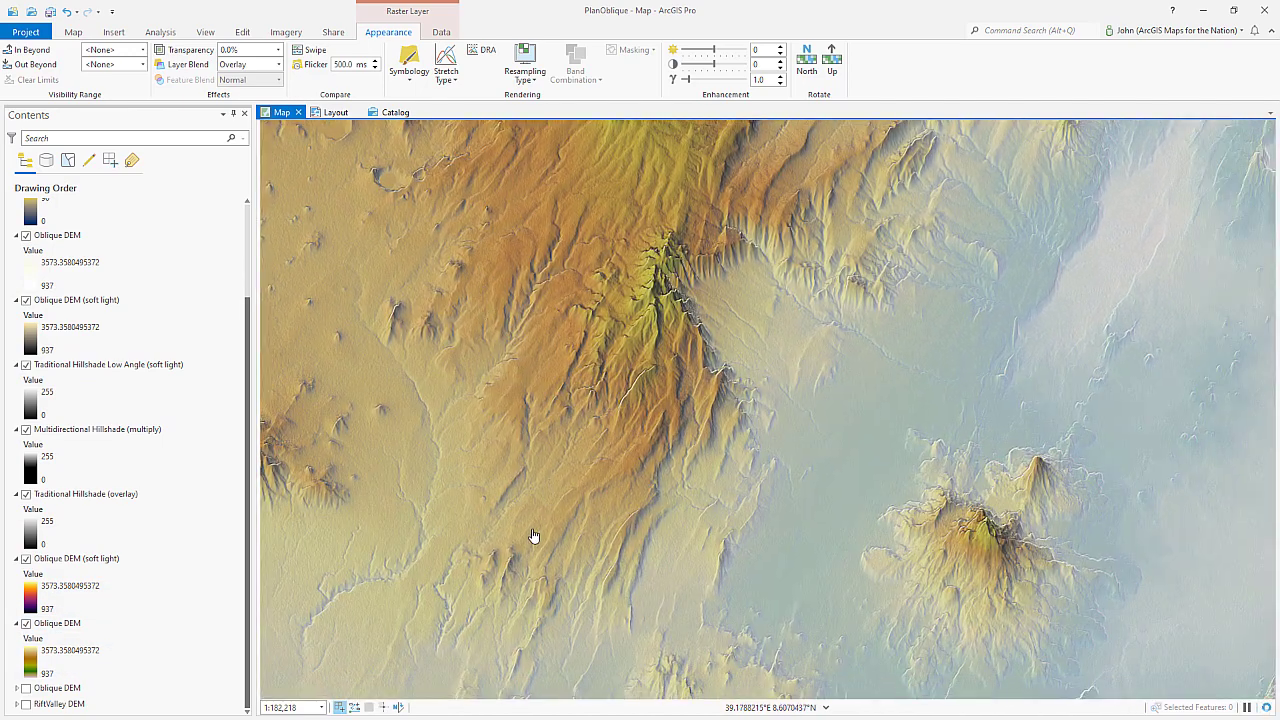
drag(534, 532, 486, 366)
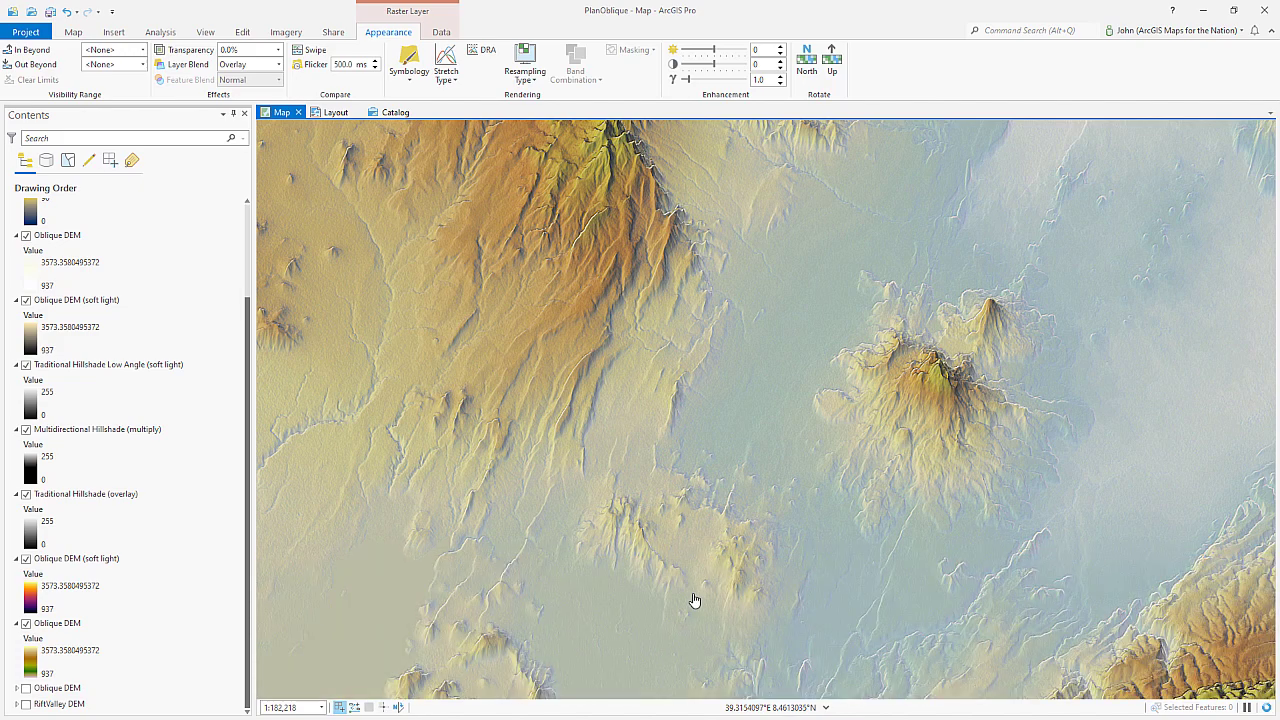
drag(695, 600, 609, 451)
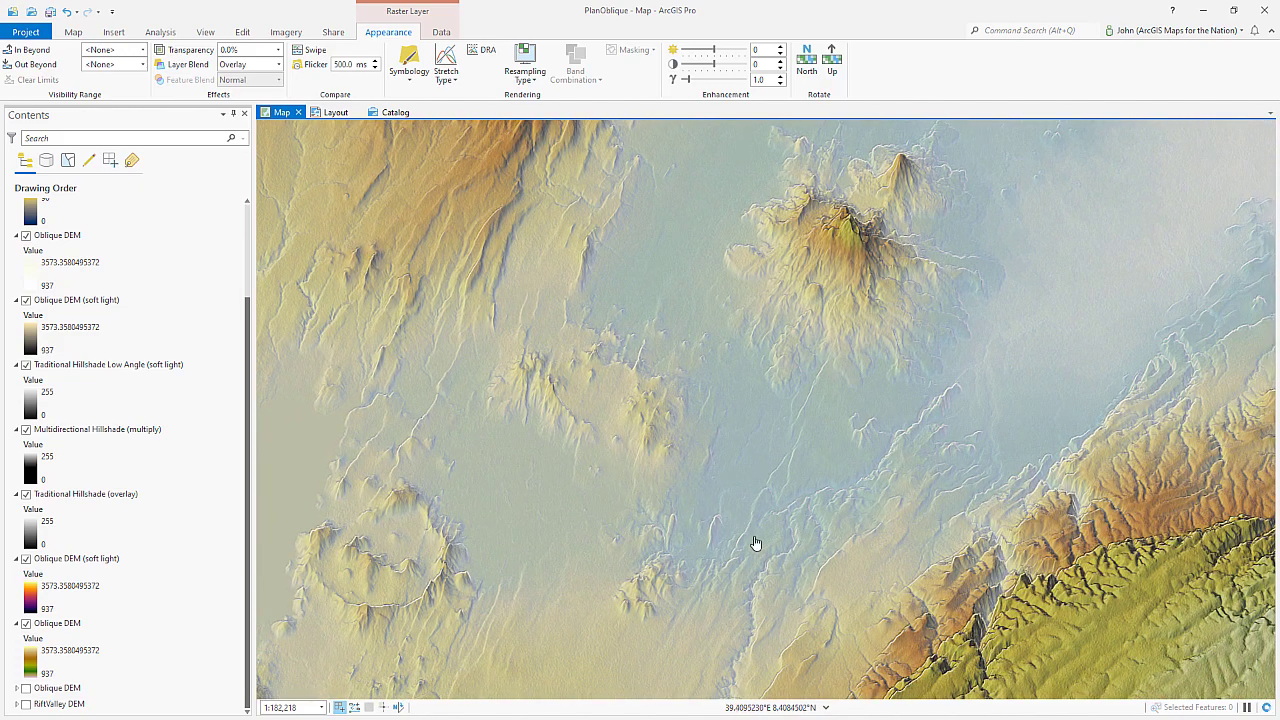
drag(838, 570, 543, 423)
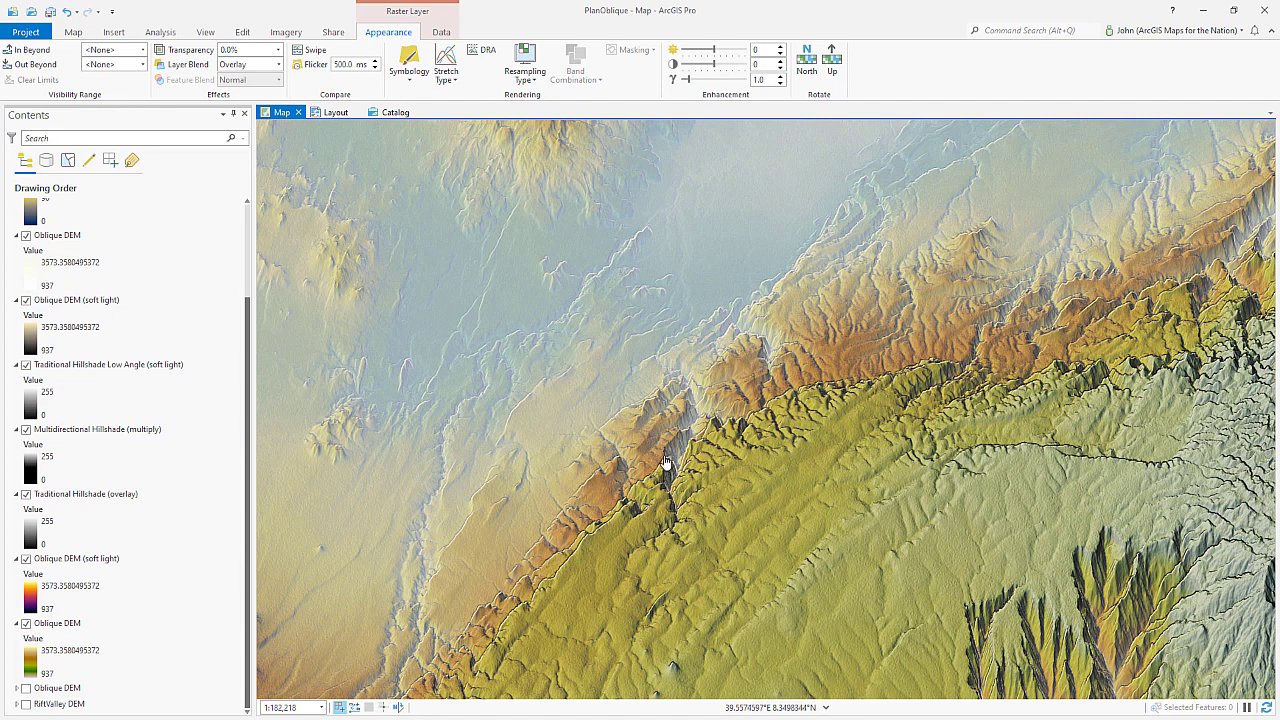
scroll(629, 414, down, 2)
scroll(623, 423, up, 3)
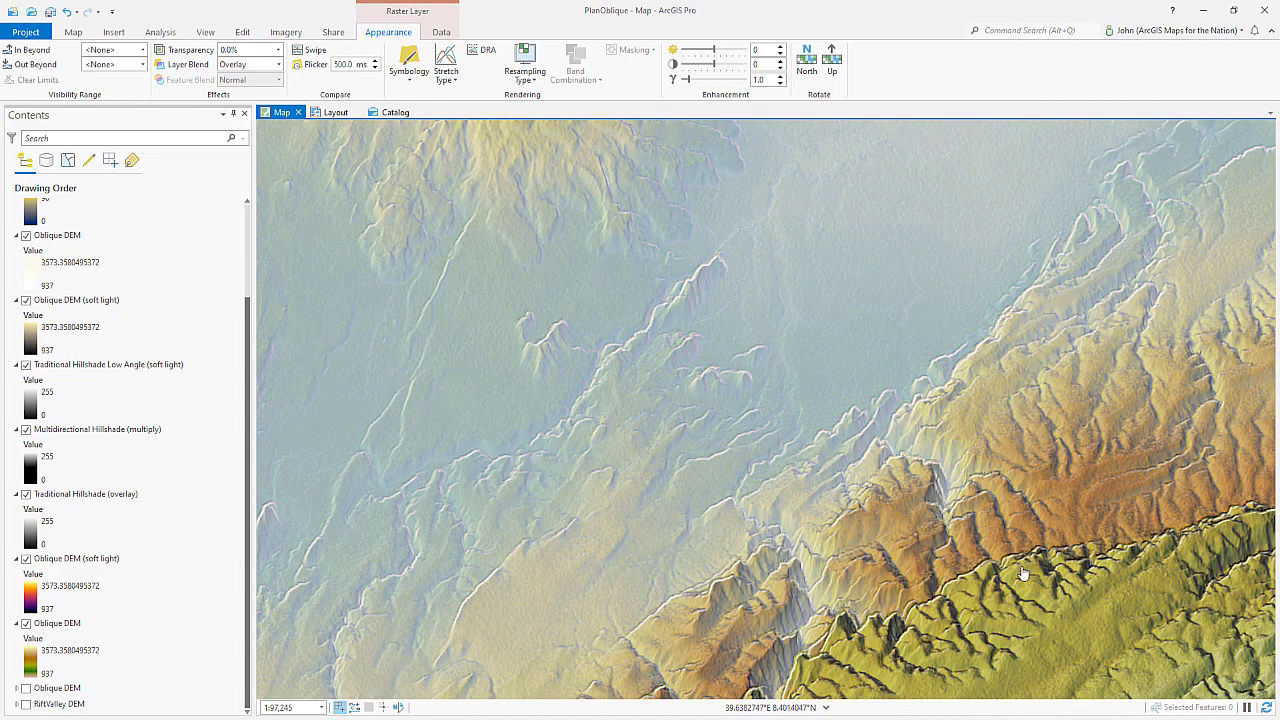
drag(1067, 608, 643, 391)
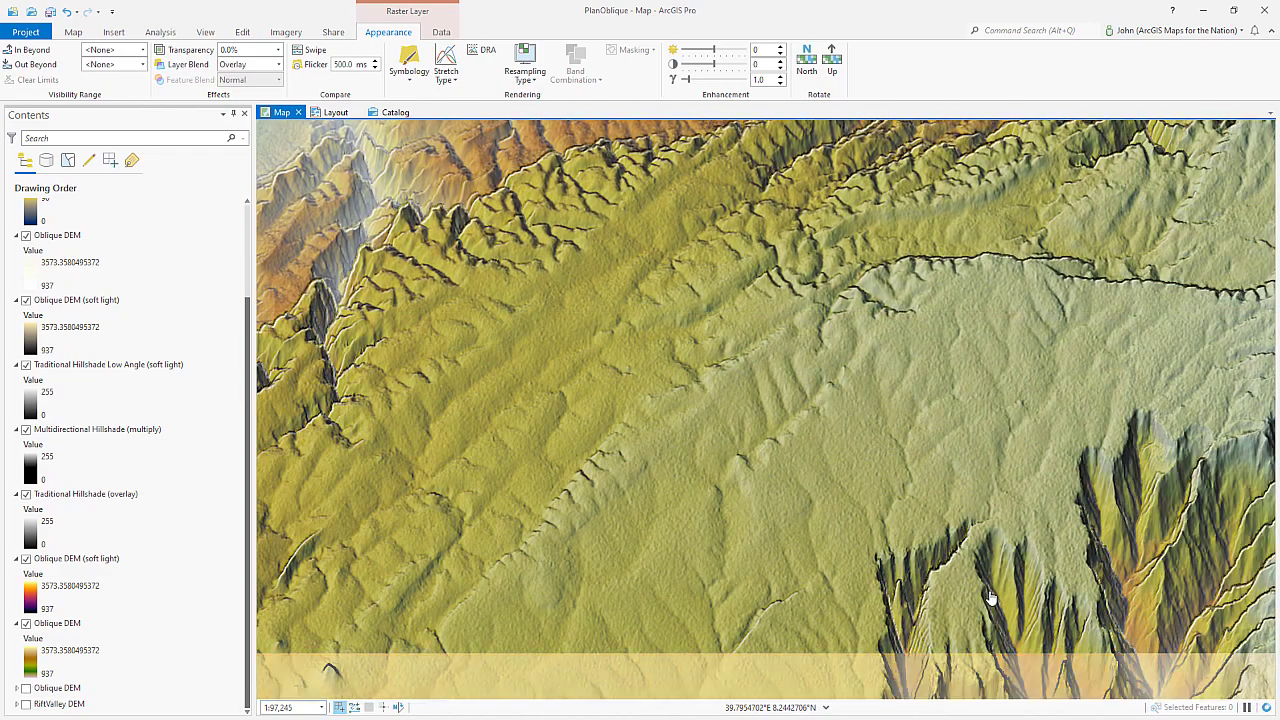
drag(991, 600, 710, 240)
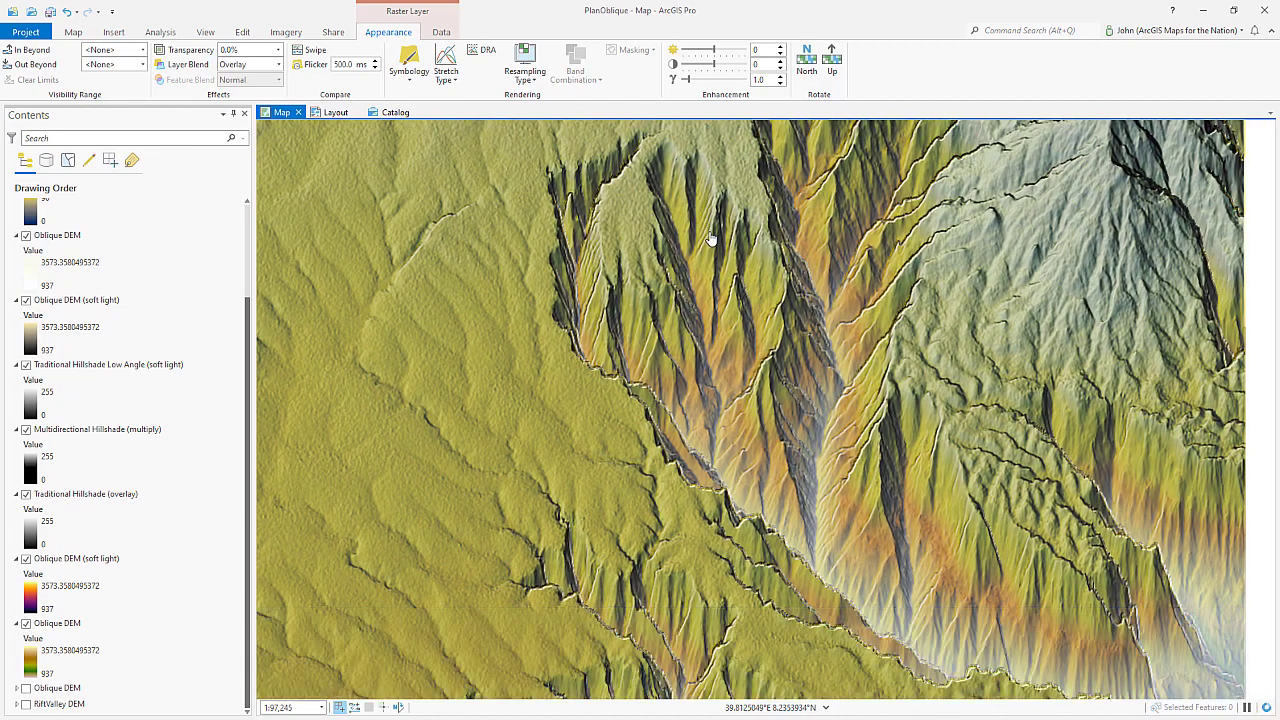
scroll(966, 463, down, 3)
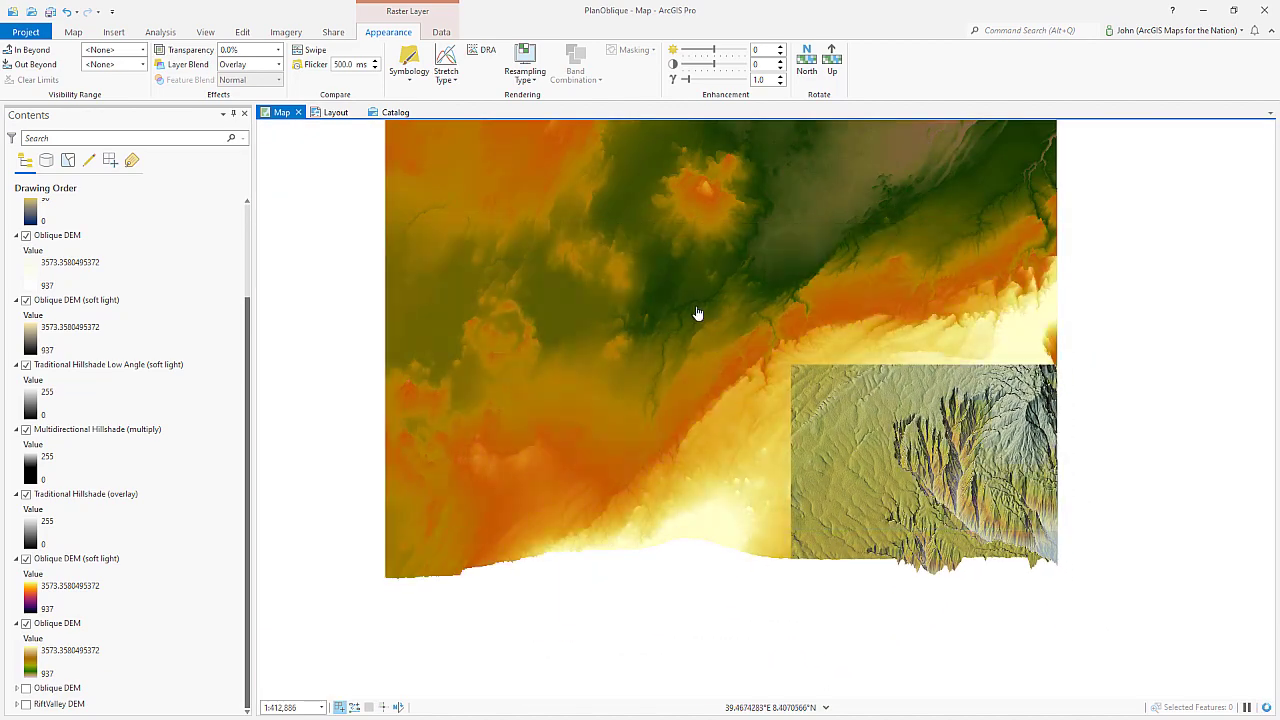
drag(698, 311, 723, 447)
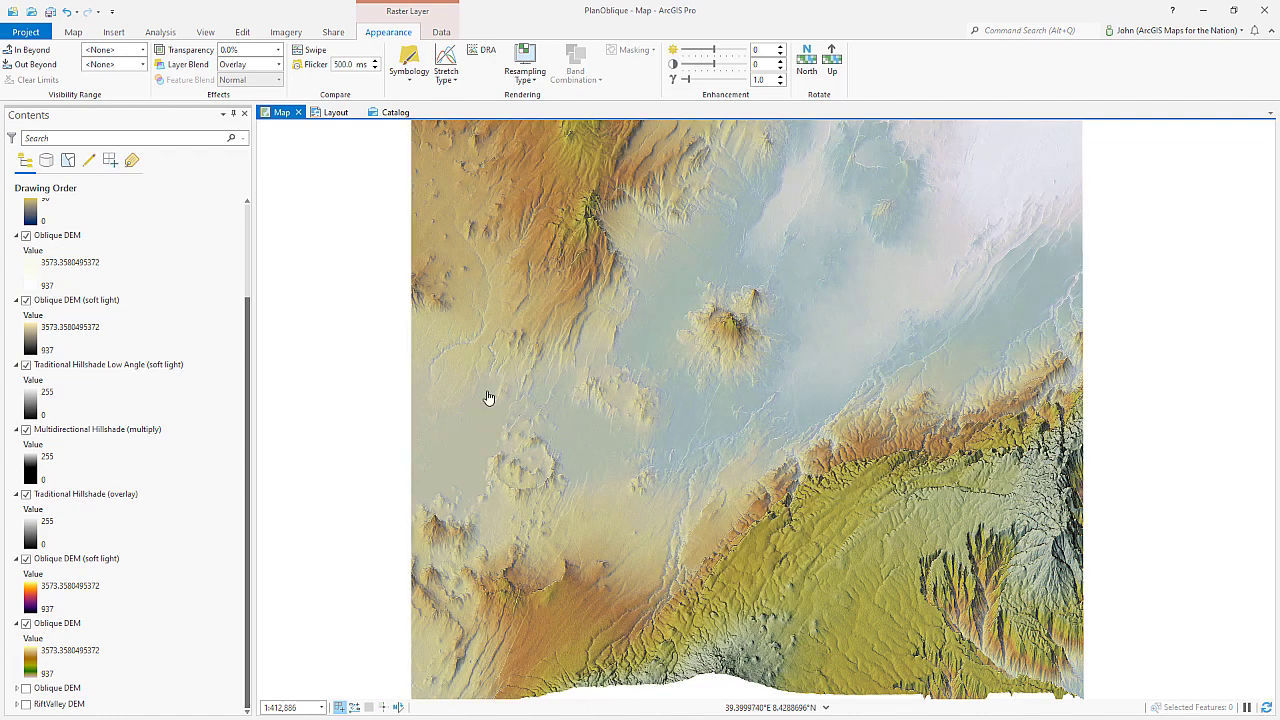
Step: Open Export Map from the Share tab to export AIX as Map.aix in PlanOblique
click(331, 33)
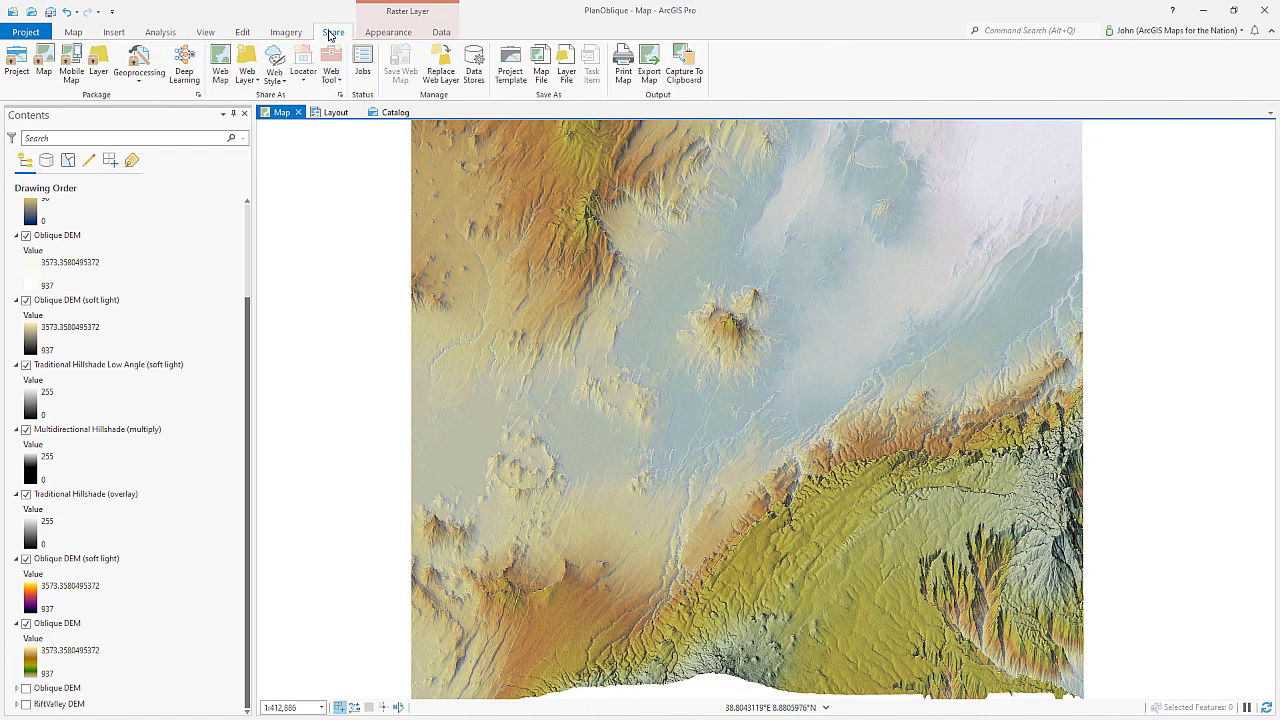
click(648, 74)
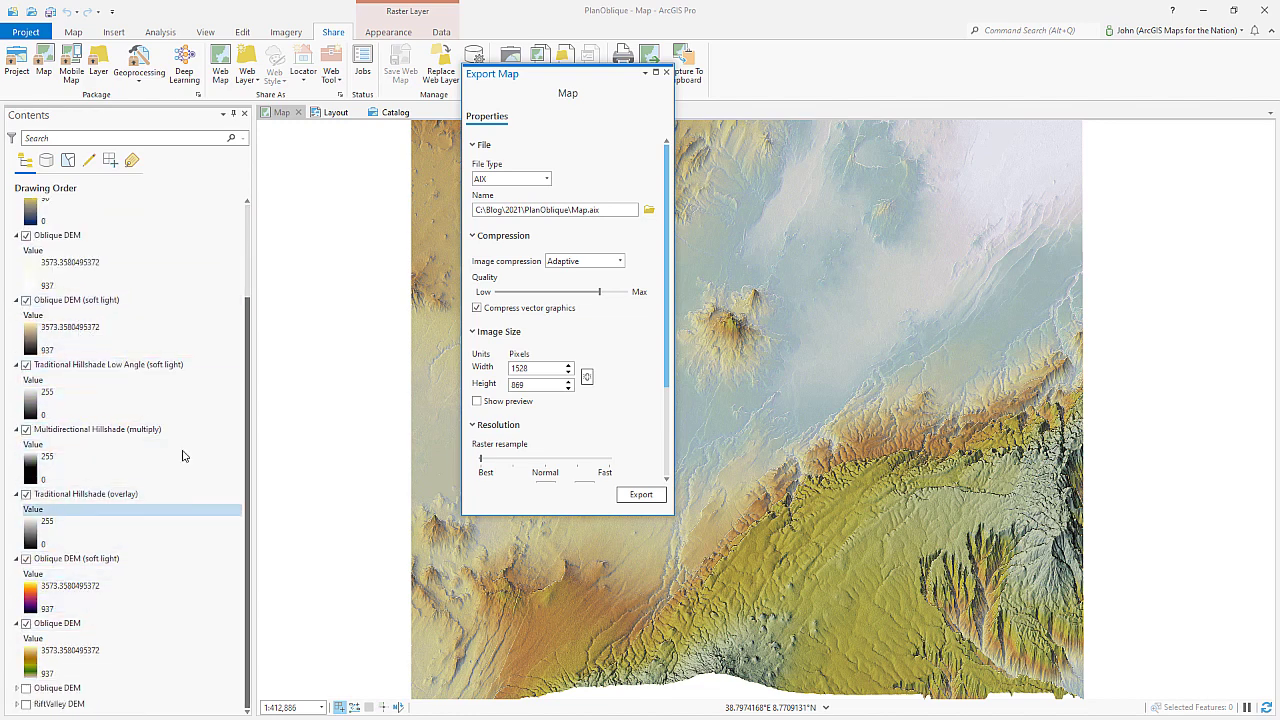
scroll(166, 371, up, 2)
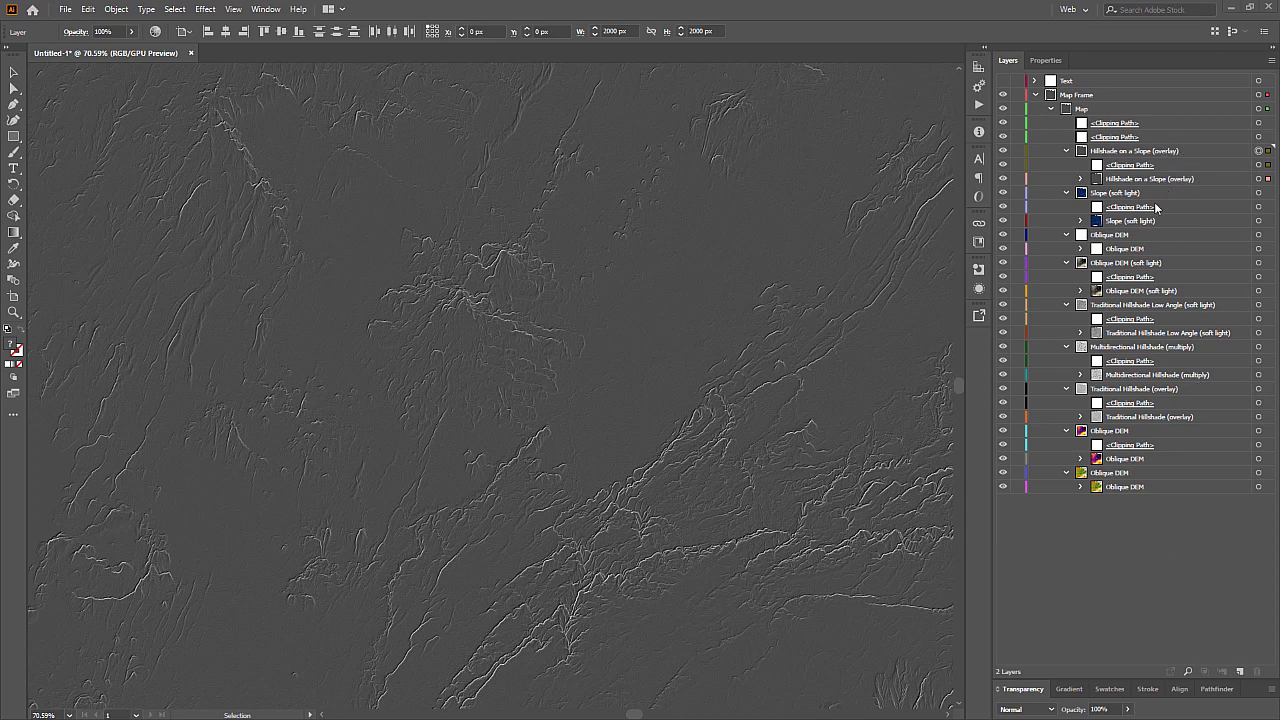
Step: Set Hillshade on a Slope to Overlay, and Slope and Oblique DEM (soft light) to Soft Light
click(1180, 150)
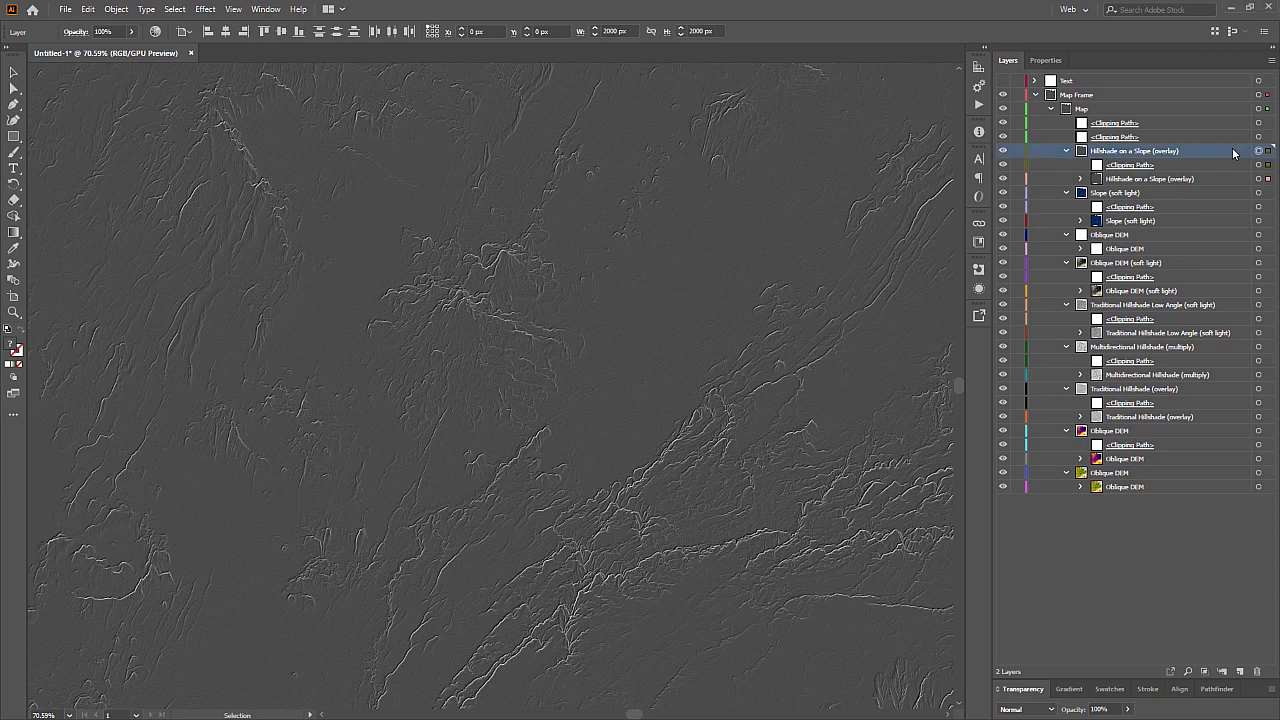
click(1025, 709)
click(1040, 574)
click(1190, 192)
click(1025, 709)
click(1027, 585)
click(1258, 262)
click(1050, 709)
click(1027, 585)
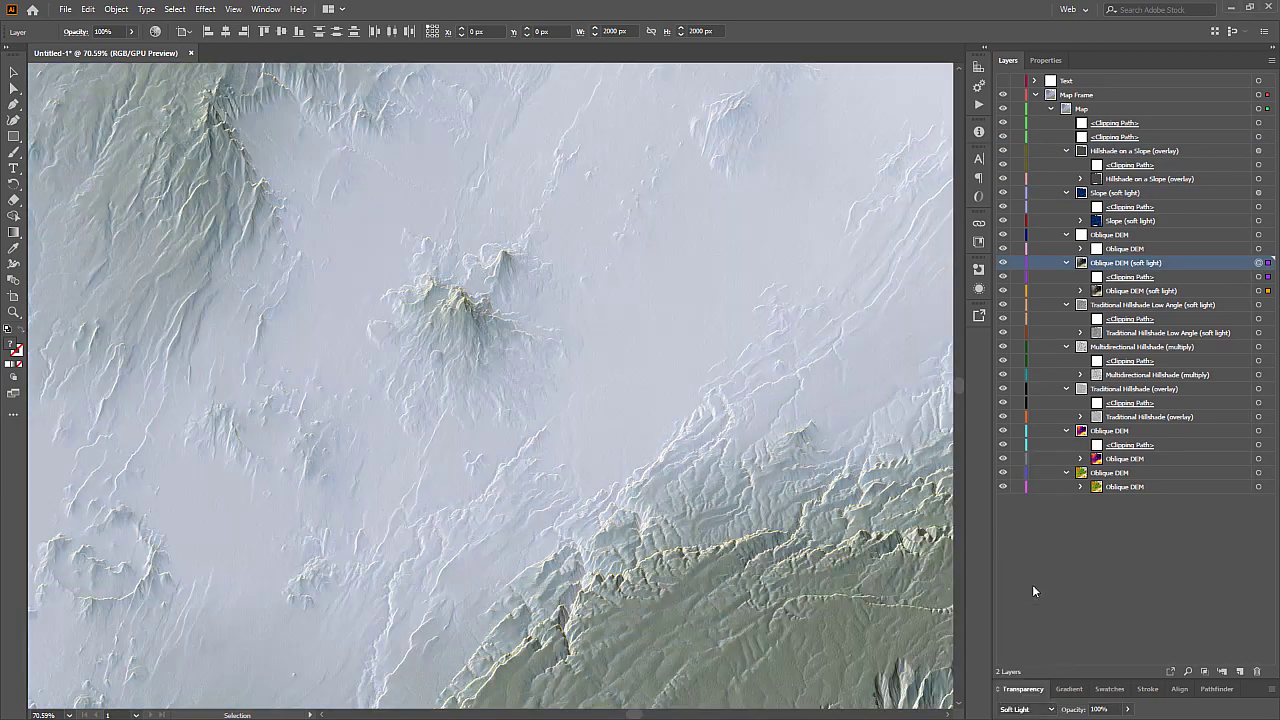
Step: Set the low-angle traditional hillshade to Soft Light and the multidirectional hillshade to Multiply
click(1258, 304)
click(1050, 709)
click(1027, 585)
click(1258, 346)
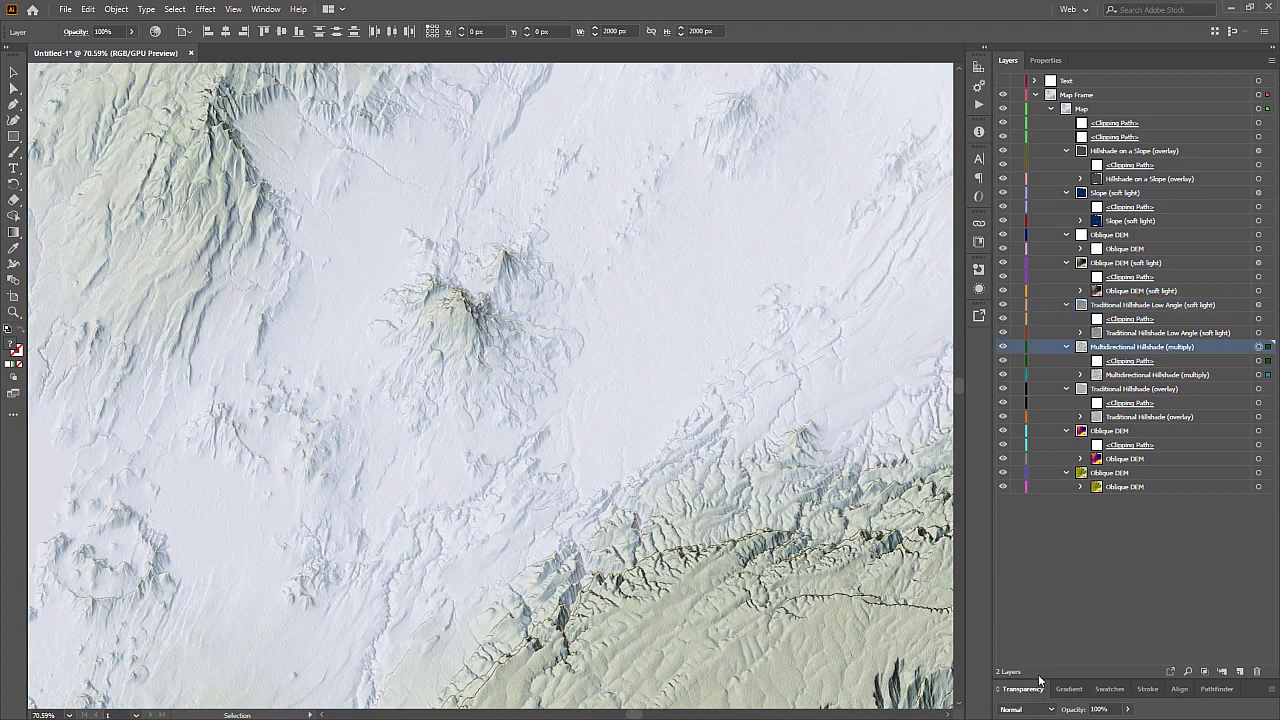
click(1030, 709)
click(1025, 497)
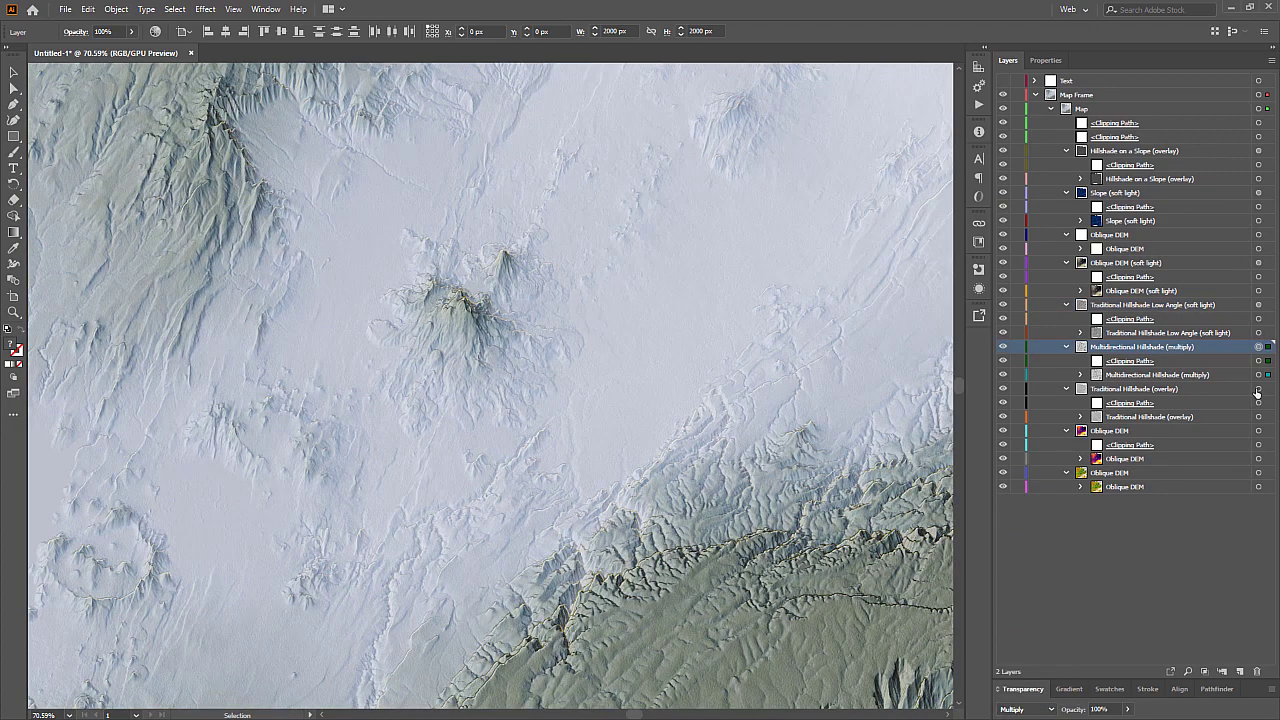
Step: Set the traditional hillshade to Overlay and the pink-ramp Oblique DEM to Soft Light, then fit the artboard
click(1258, 388)
click(1030, 709)
click(1027, 570)
click(1258, 430)
click(1030, 709)
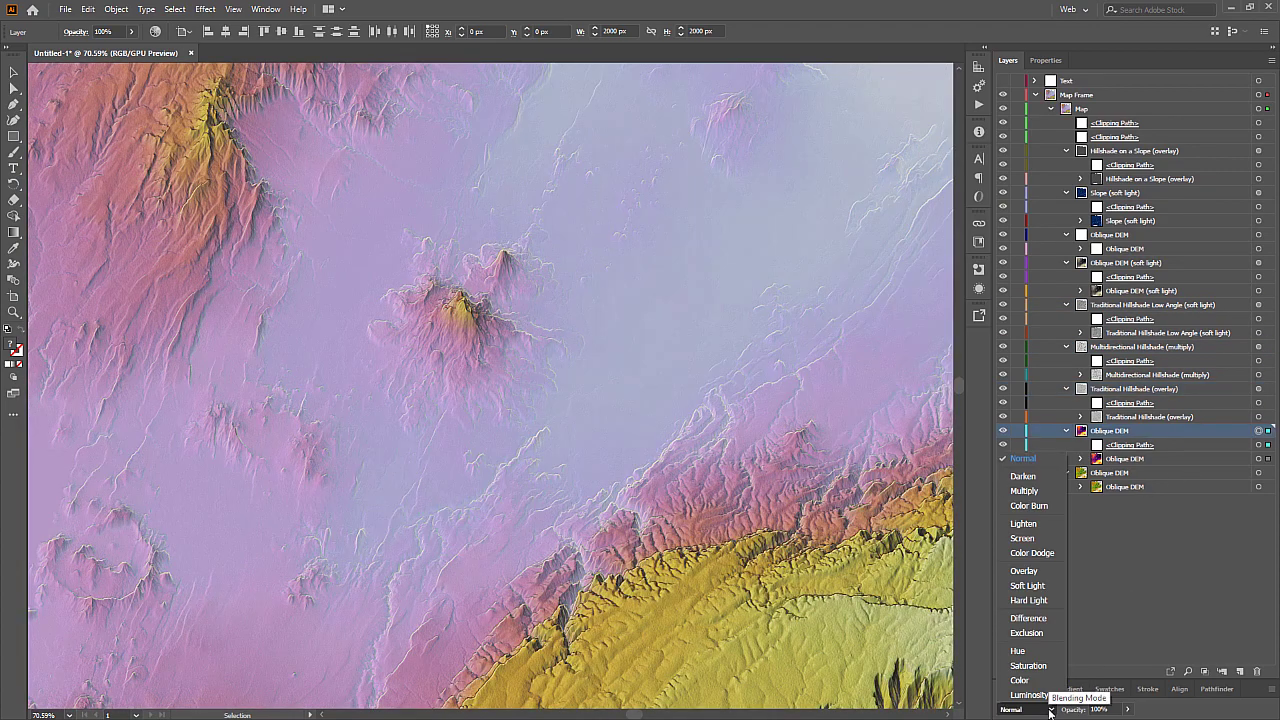
click(1030, 585)
drag(505, 436, 389, 417)
key(ctrl+0)
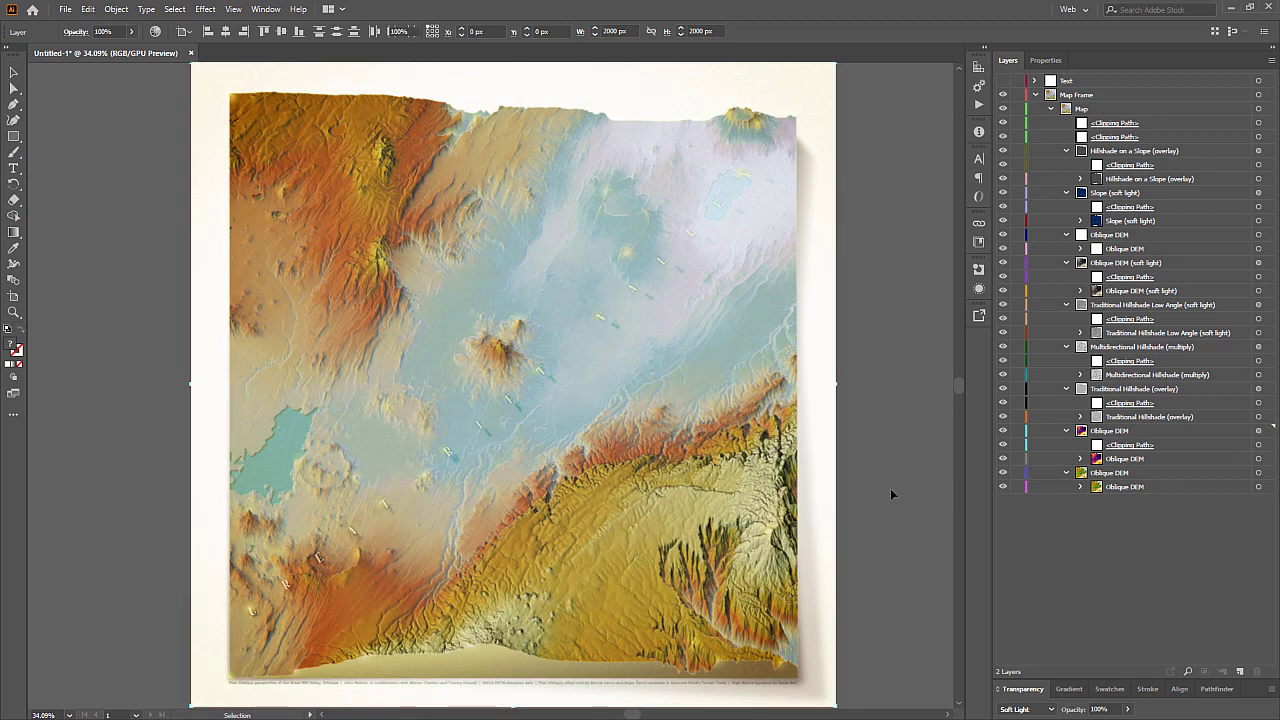
Step: Deselect everything to review the finished Rift Valley poster with lakes and caption
click(890, 494)
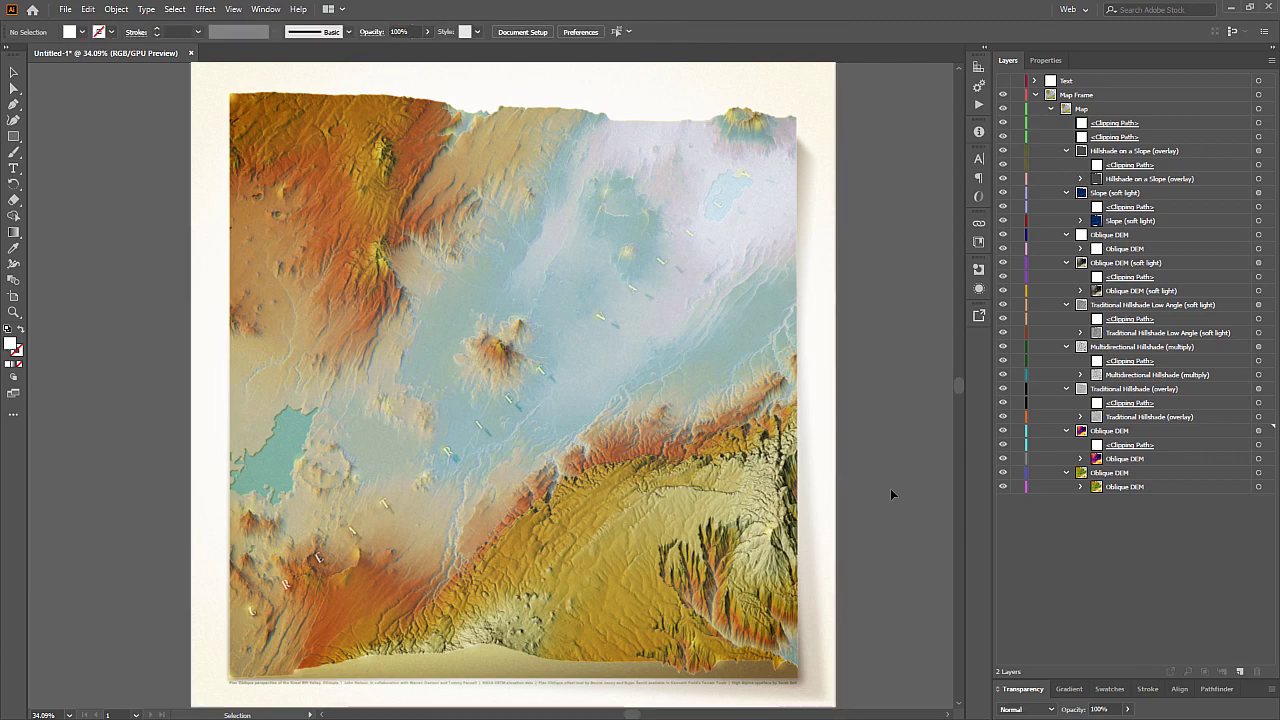